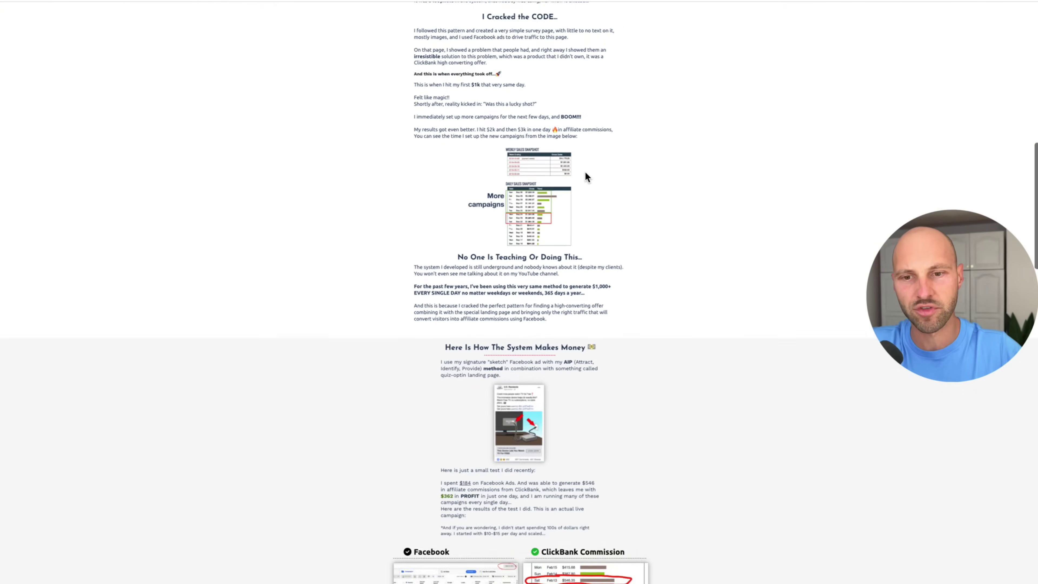
# Examine the opening headline, introduction and sales-result images on the commissionjumpstart.com sales page.
pyautogui.scroll(-3, 195, 70)
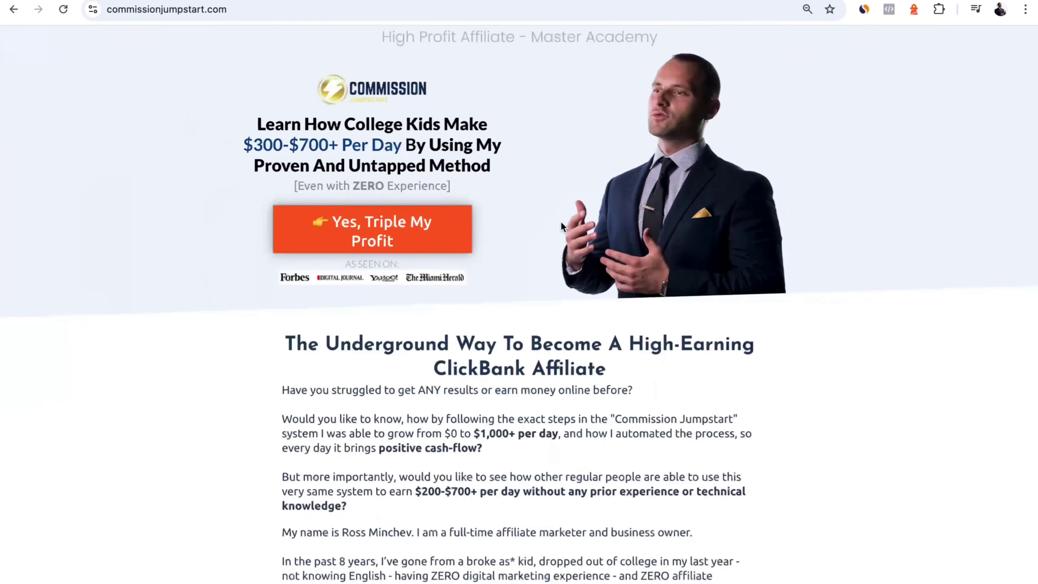
pyautogui.scroll(-5, 561, 226)
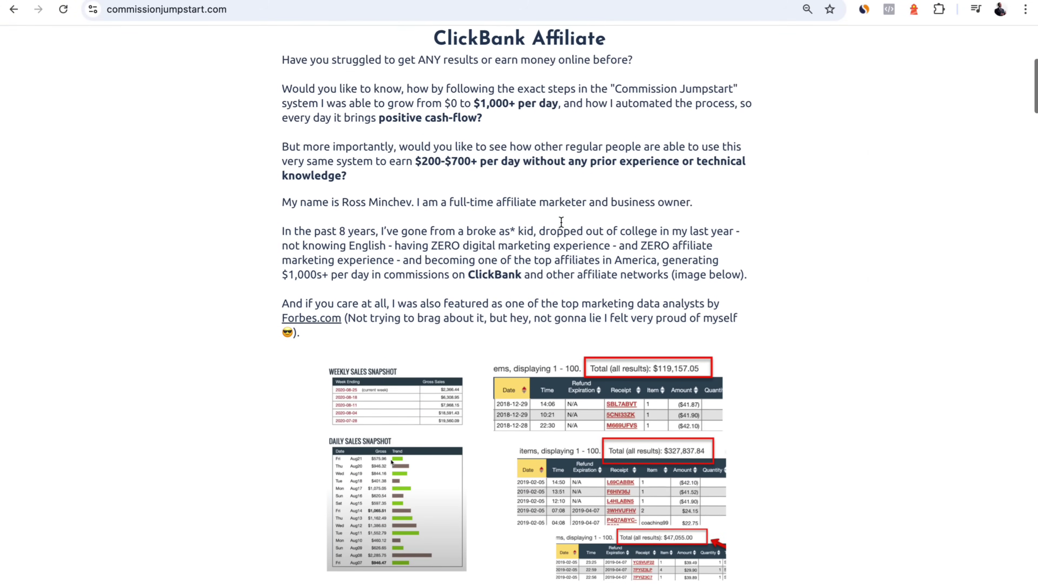
pyautogui.scroll(4, 562, 222)
pyautogui.scroll(5, 562, 223)
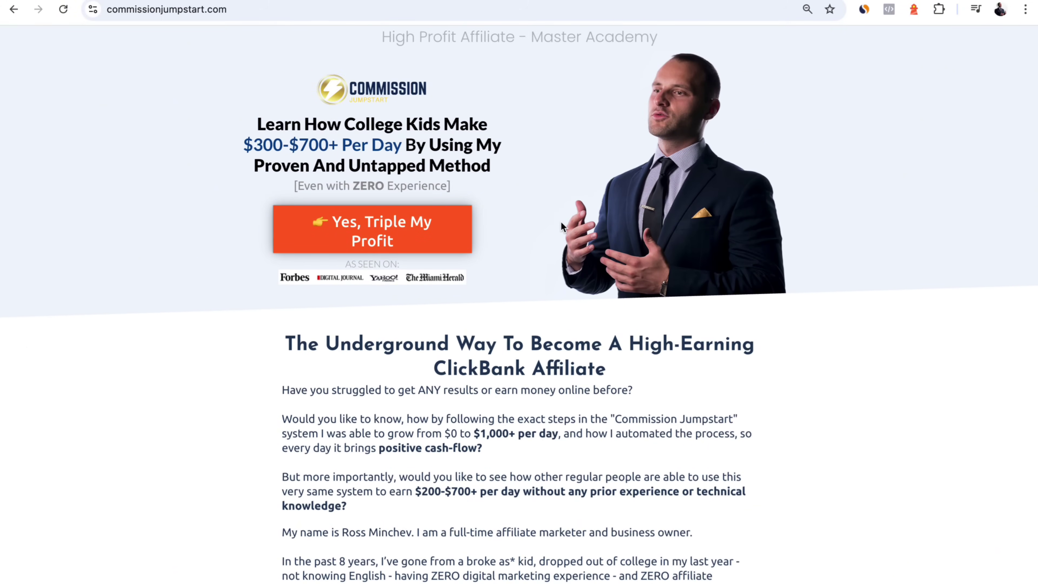
pyautogui.scroll(-5, 561, 225)
pyautogui.moveTo(269, 155); pyautogui.dragTo(621, 373)
pyautogui.click(620, 372)
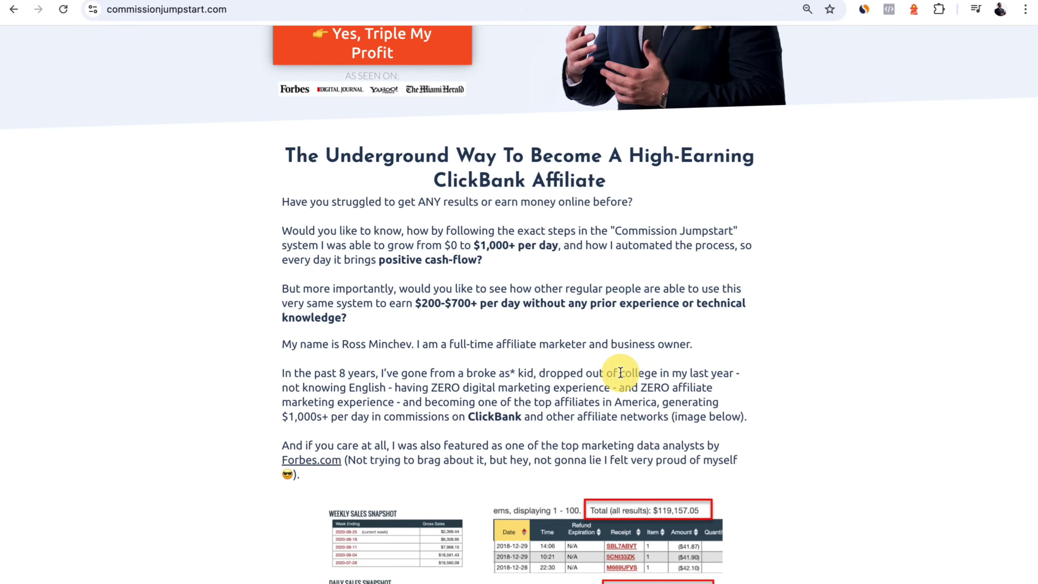
pyautogui.scroll(-12, 804, 375)
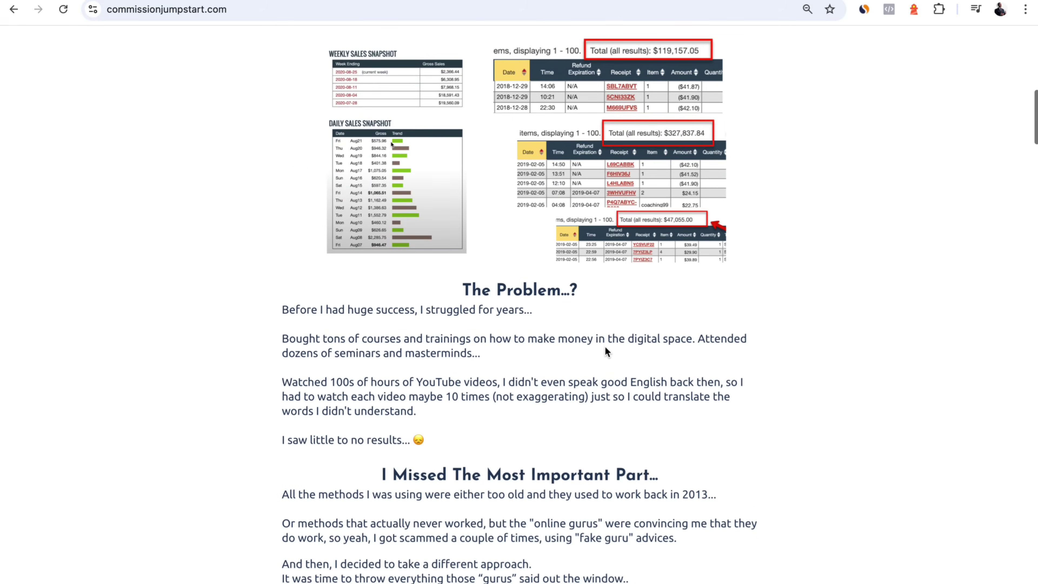
pyautogui.scroll(-3, 606, 351)
pyautogui.scroll(20, 607, 348)
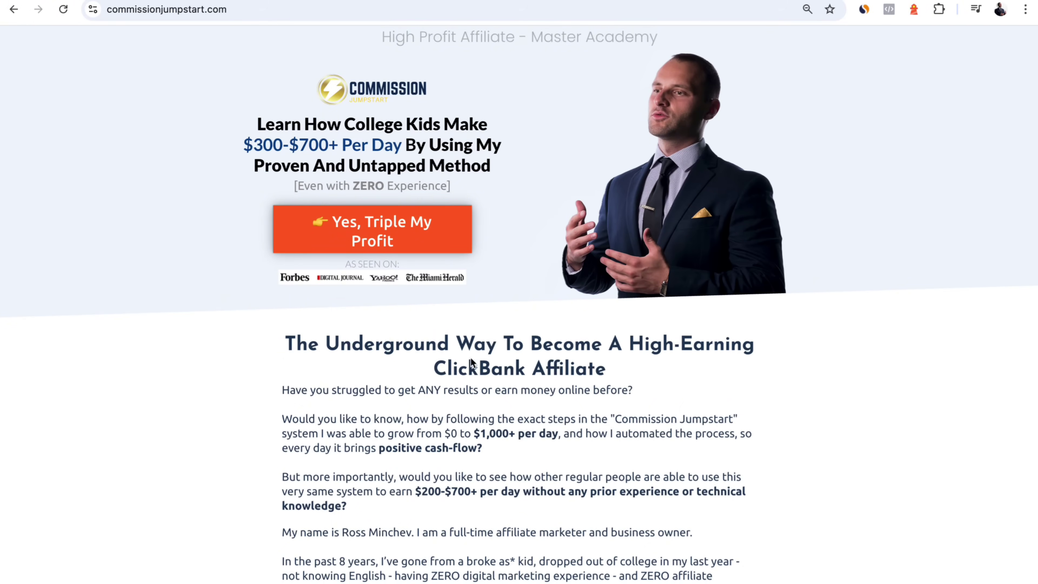
# Read the commissionjumpstart.com sales page from the opening text to the closing P.S. and follow its Get Access Now offer.
pyautogui.scroll(-4, 437, 357)
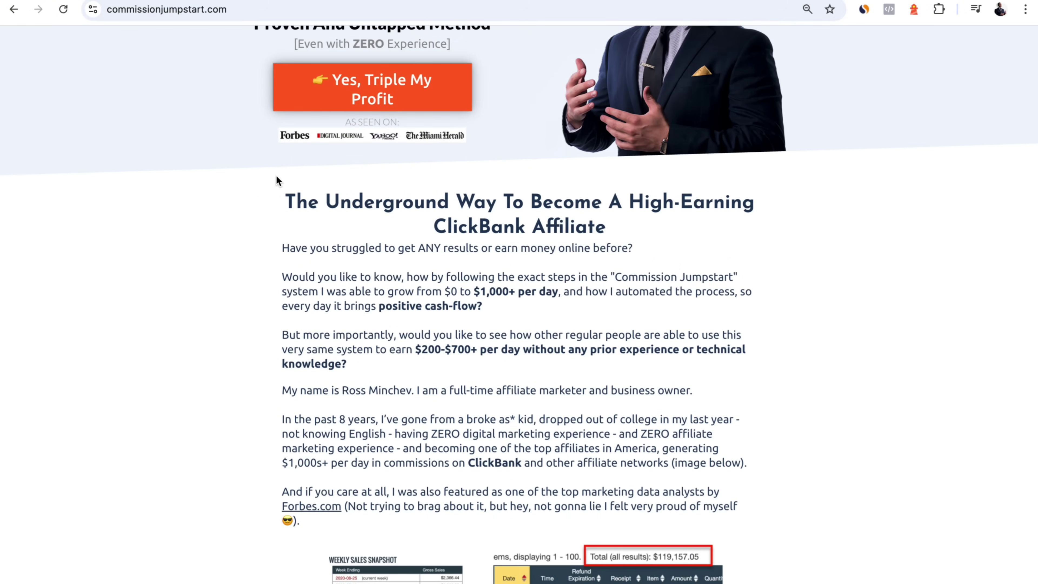
pyautogui.moveTo(274, 183); pyautogui.dragTo(593, 373)
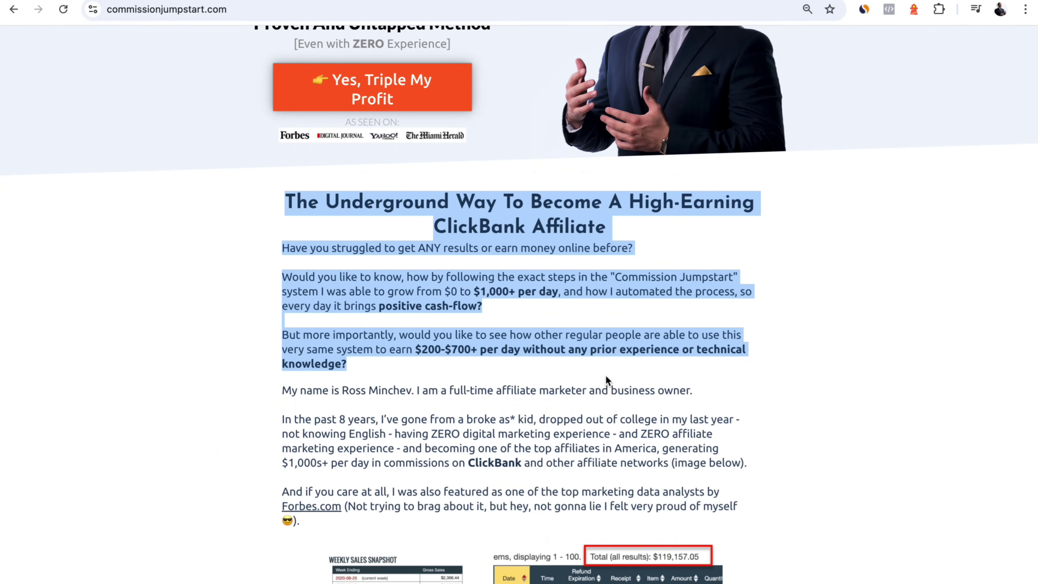
pyautogui.scroll(-15, 605, 375)
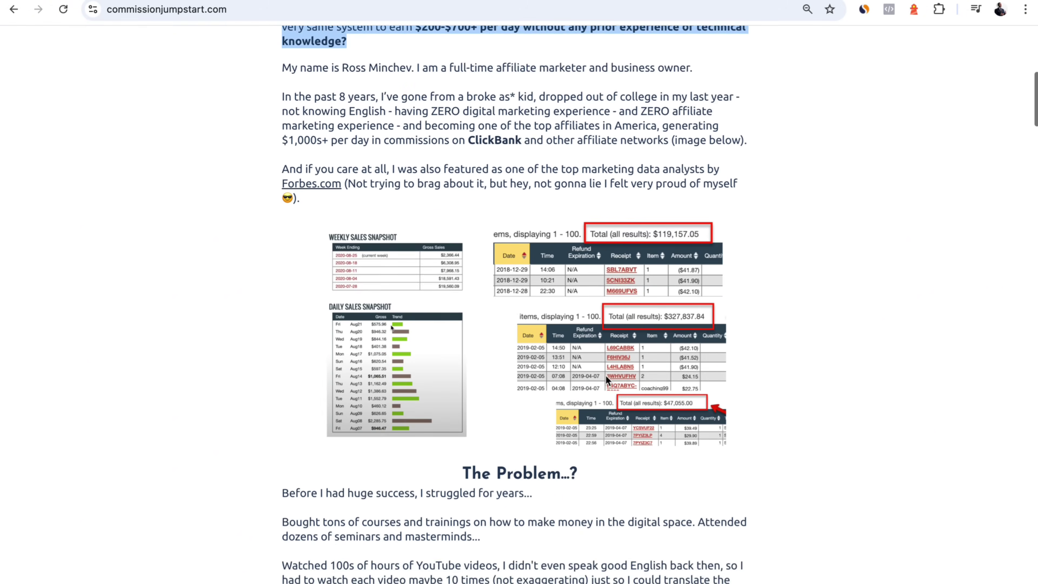
pyautogui.scroll(-20, 605, 375)
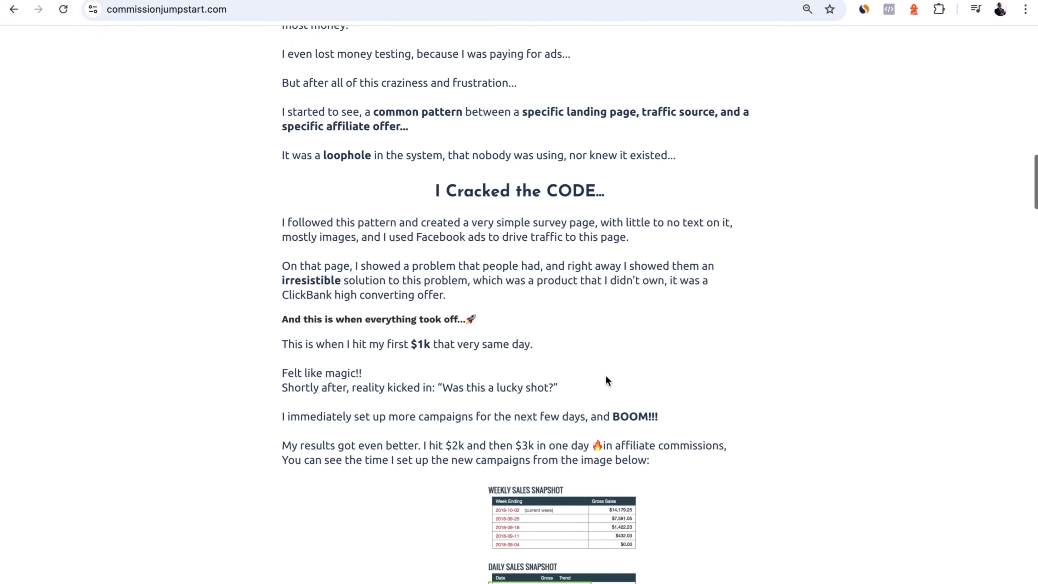
pyautogui.scroll(-7, 606, 375)
pyautogui.scroll(20, 606, 375)
pyautogui.scroll(-20, 606, 375)
pyautogui.scroll(-20, 605, 375)
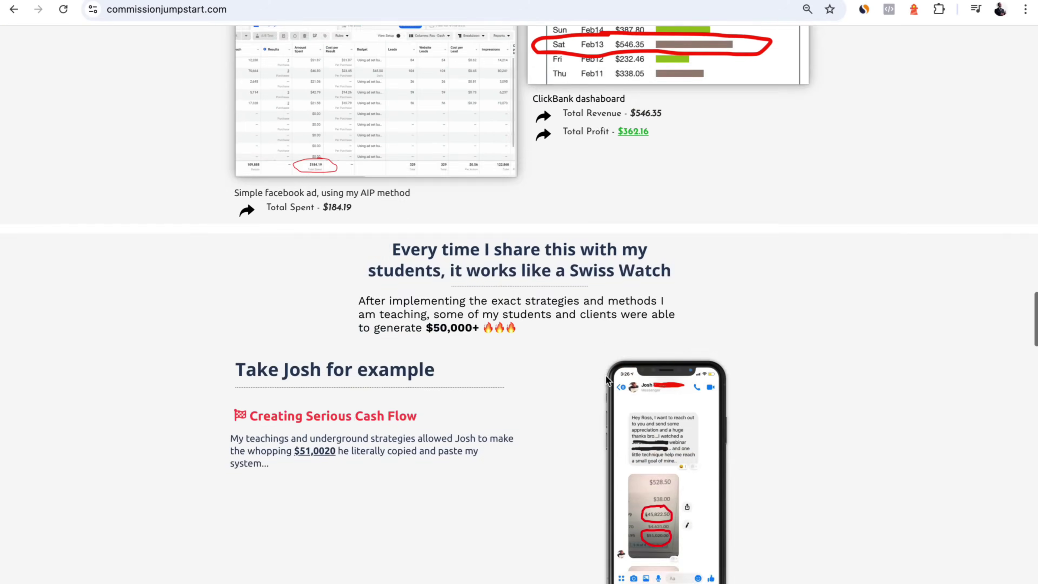
pyautogui.scroll(-20, 606, 377)
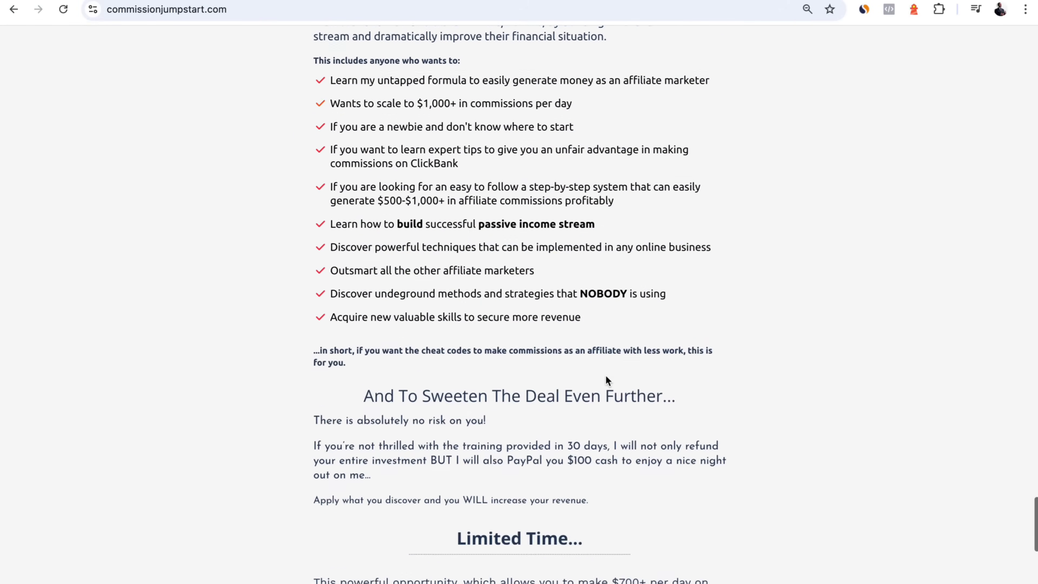
pyautogui.scroll(-6, 606, 381)
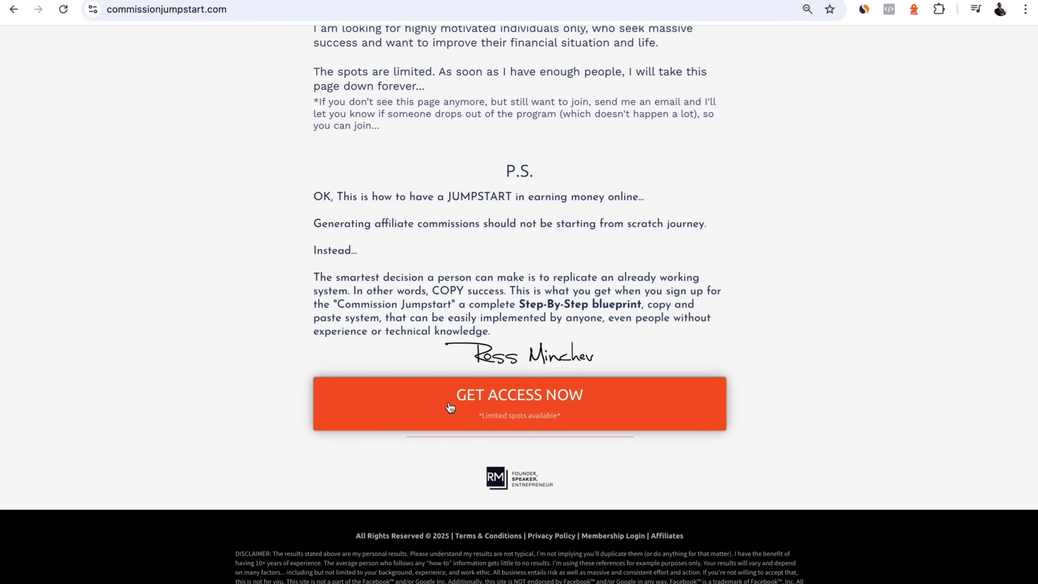
pyautogui.click(509, 413)
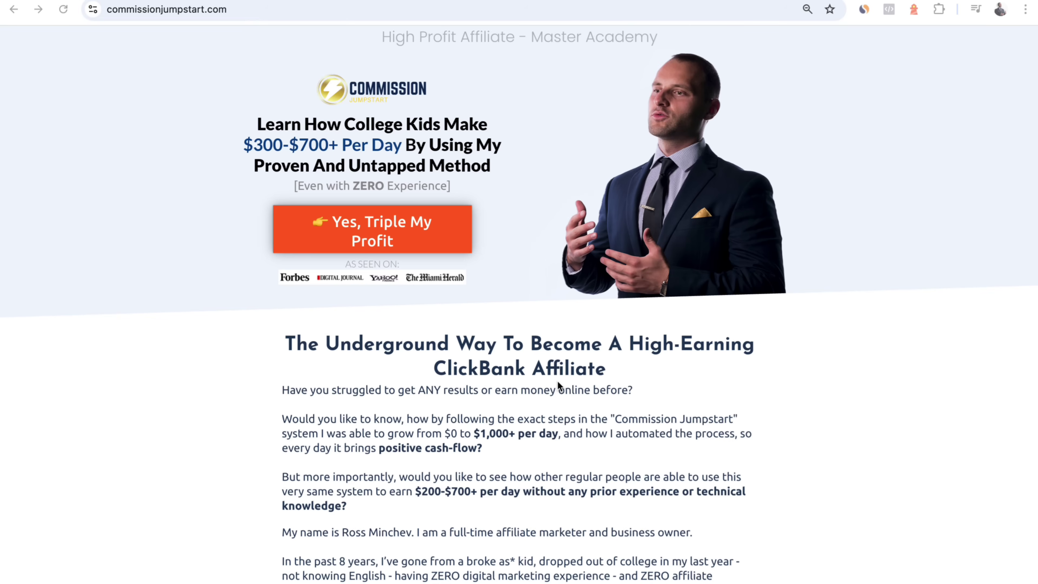
# Review the sales page's introduction, income proof and "The Problem" section again.
pyautogui.scroll(-5, 557, 380)
pyautogui.scroll(-6, 557, 384)
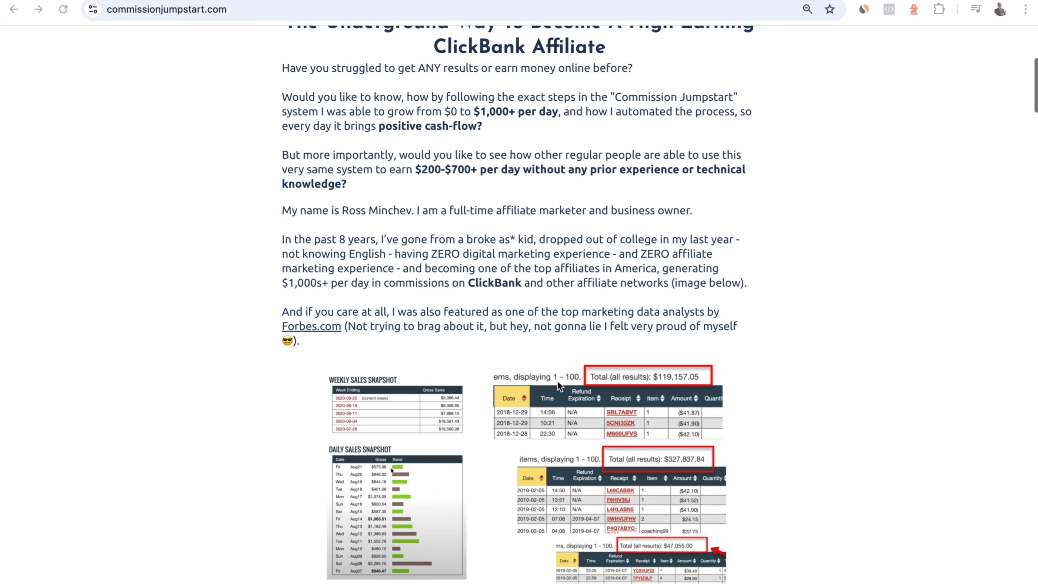
pyautogui.scroll(-10, 558, 381)
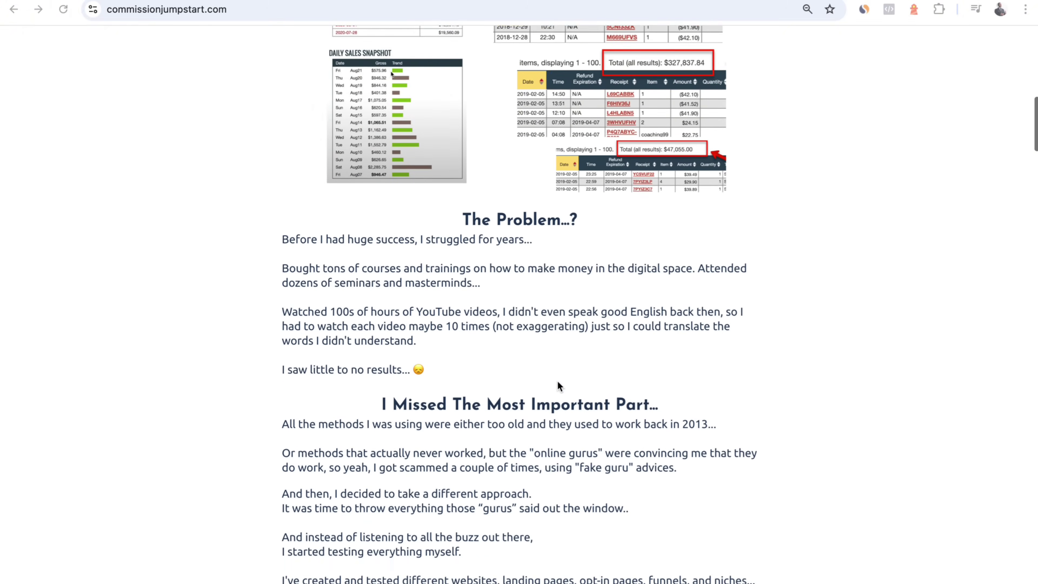
pyautogui.scroll(-5, 558, 385)
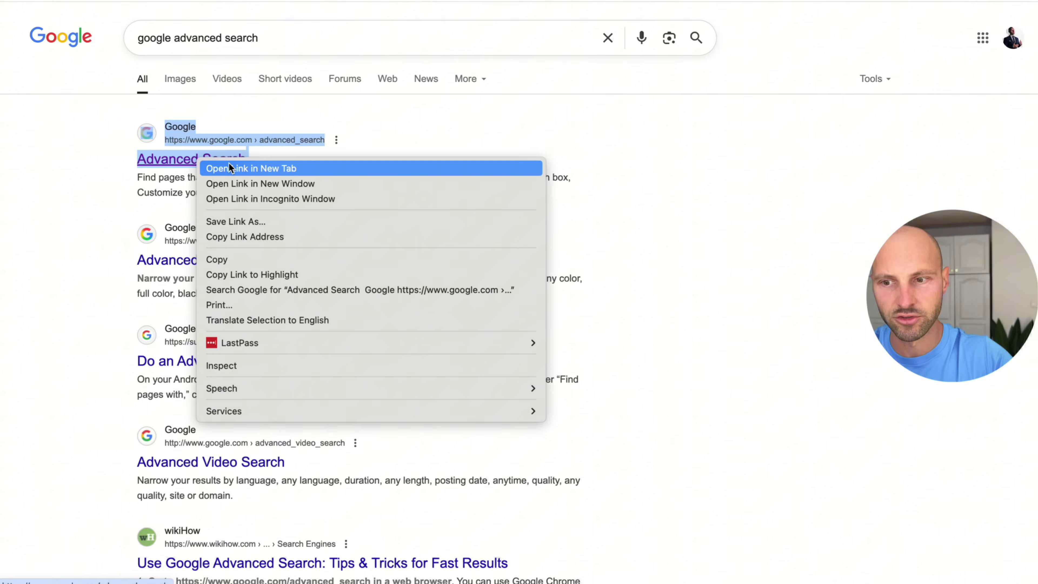
# Open Google Advanced Search in a new tab and enter "12 step foolproof sales letter" as the words that must all appear.
pyautogui.click(229, 164)
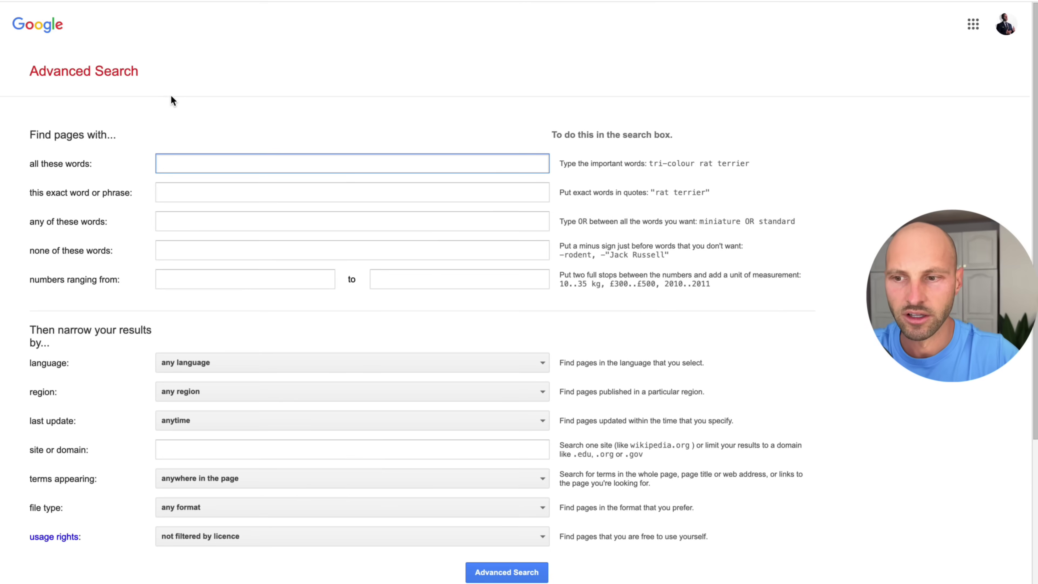
pyautogui.scroll(-1, 174, 95)
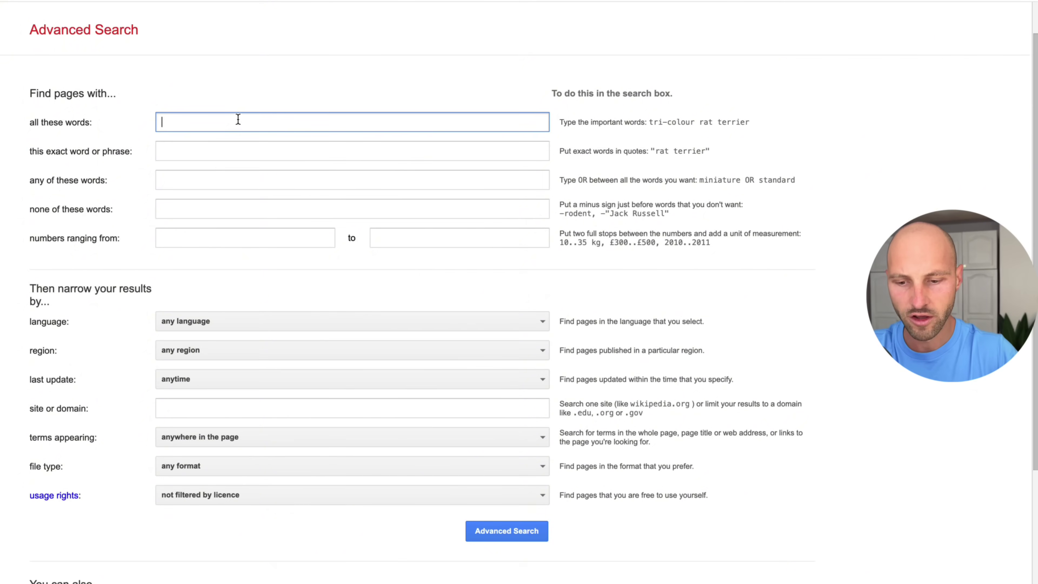
pyautogui.write('12 st')
pyautogui.click(297, 155)
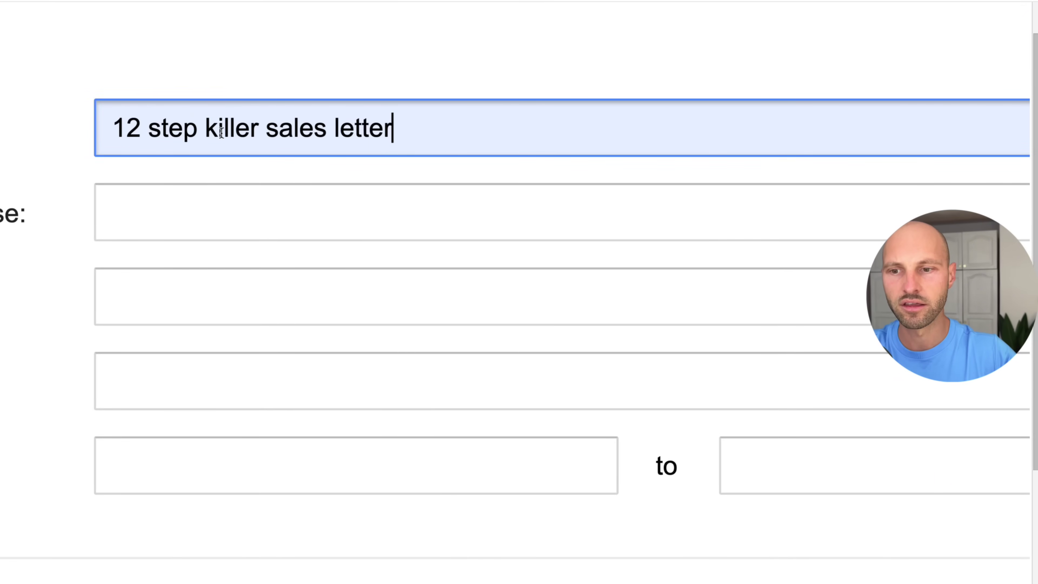
pyautogui.doubleClick(238, 130)
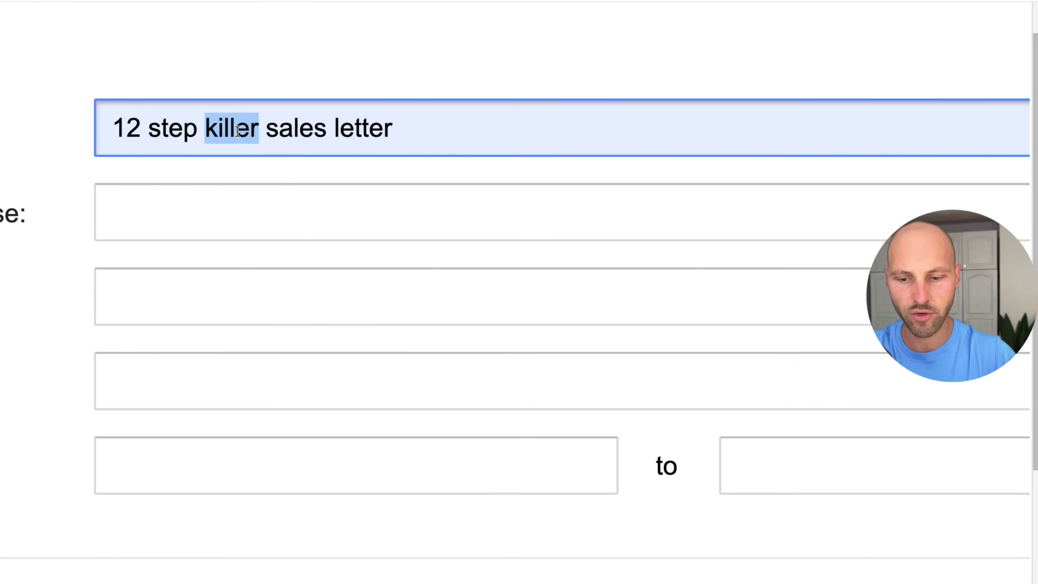
pyautogui.write('foolproof')
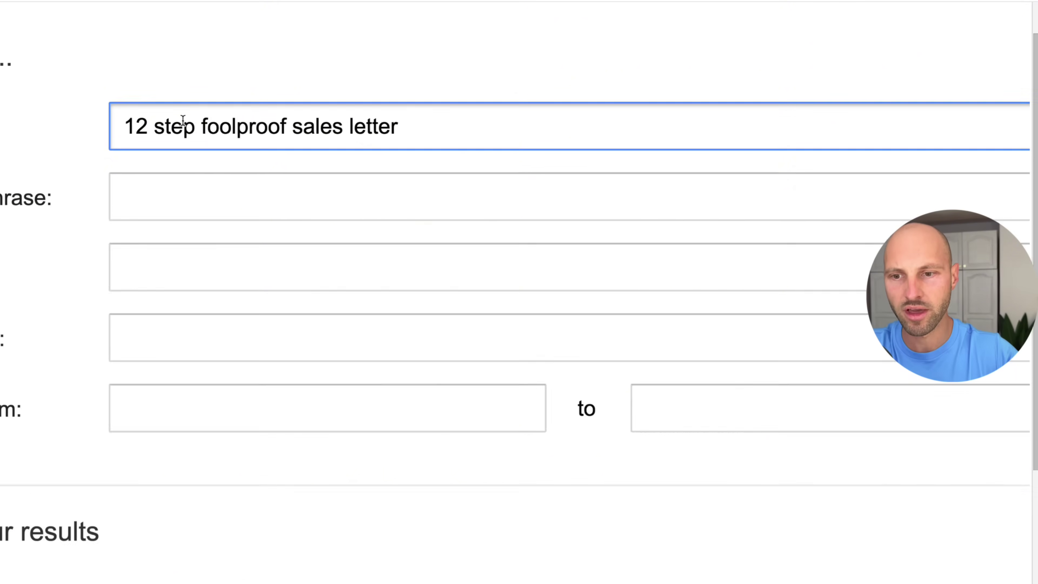
# Limit the file type to Adobe Acrobat PDF (.pdf) and run the advanced search.
pyautogui.scroll(-4, 147, 273)
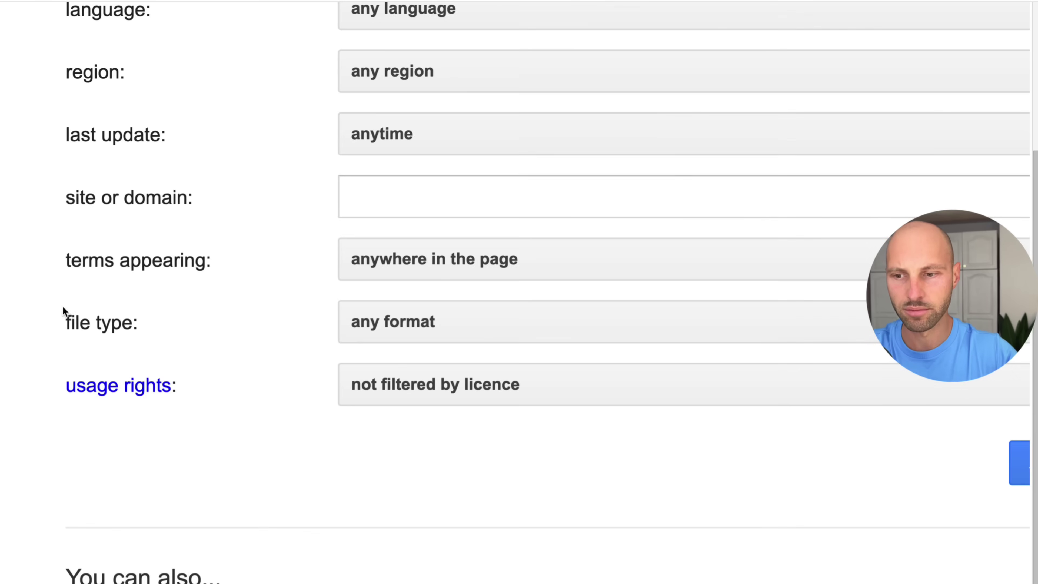
pyautogui.moveTo(28, 306); pyautogui.dragTo(81, 306)
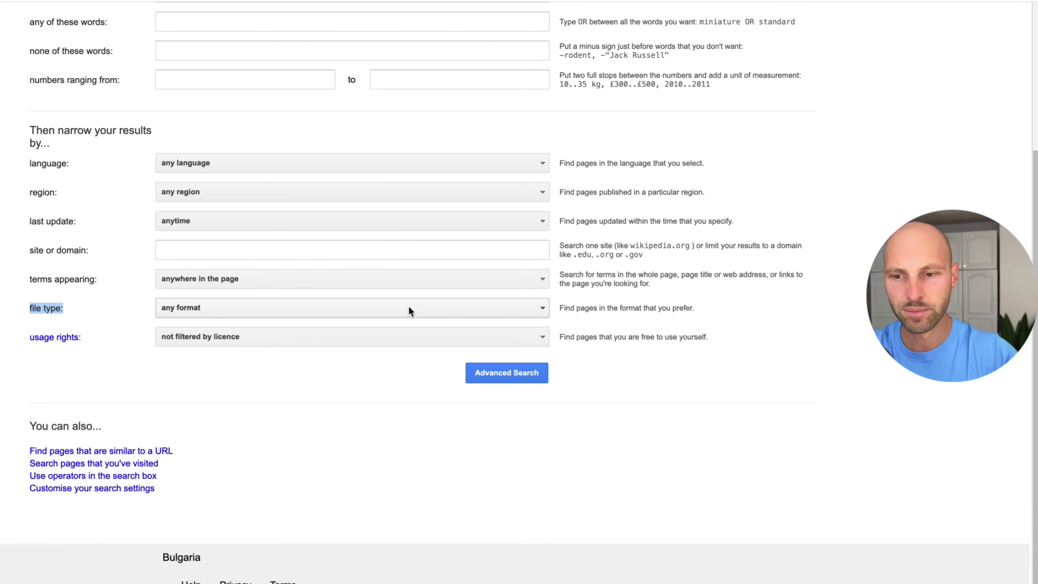
pyautogui.click(895, 314)
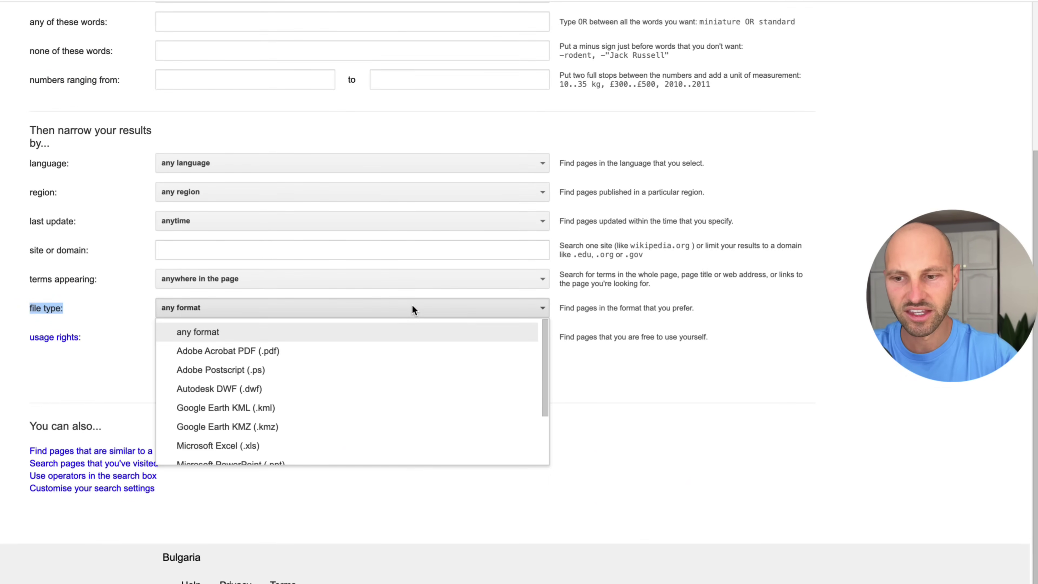
pyautogui.click(210, 356)
pyautogui.click(504, 374)
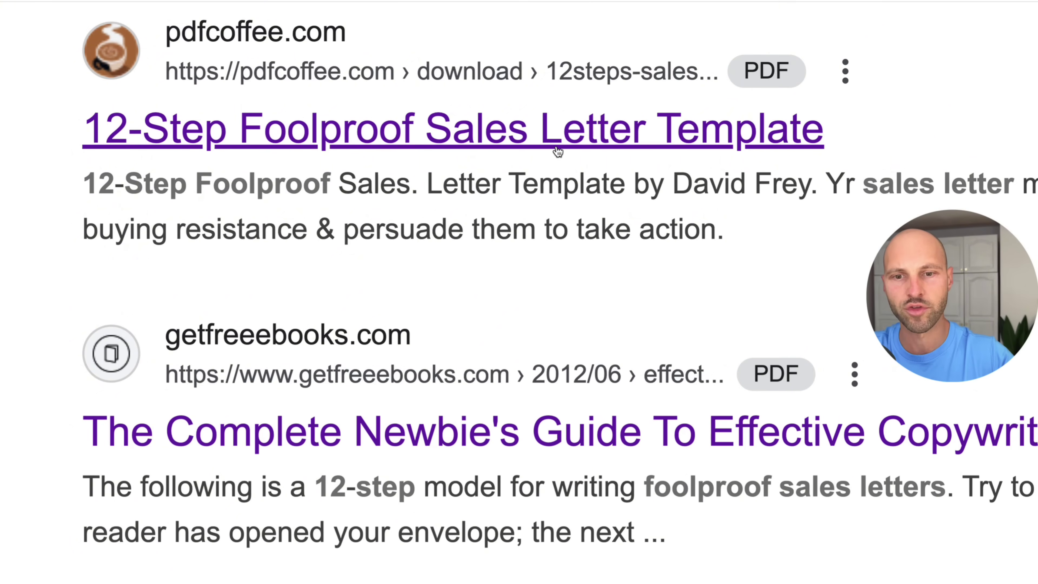
# Open the pdfcoffee.com result "12-Step Foolproof Sales Letter Template" and read through both pages of its preview.
pyautogui.click(478, 135)
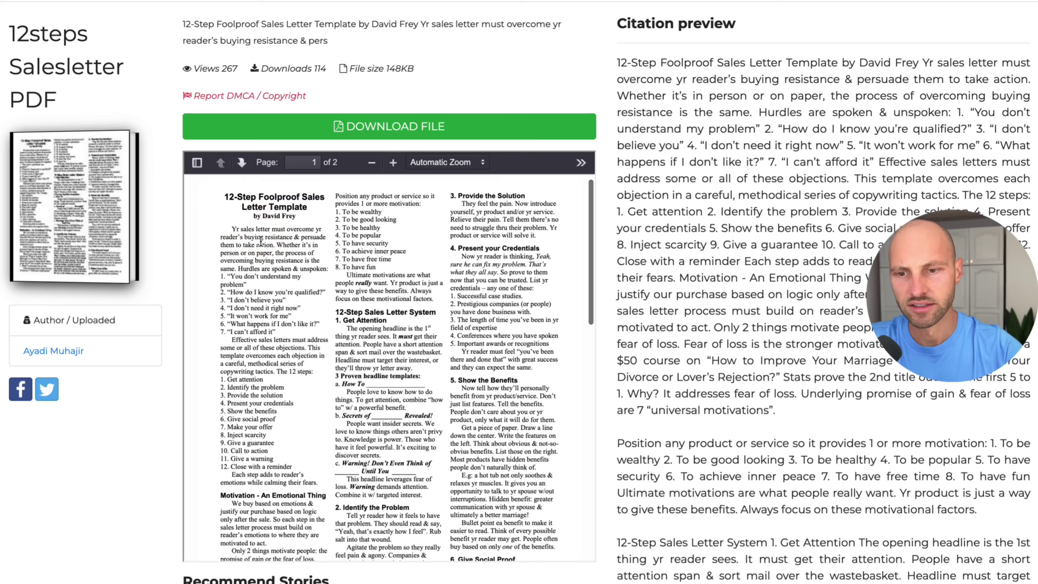
pyautogui.scroll(-15, 261, 240)
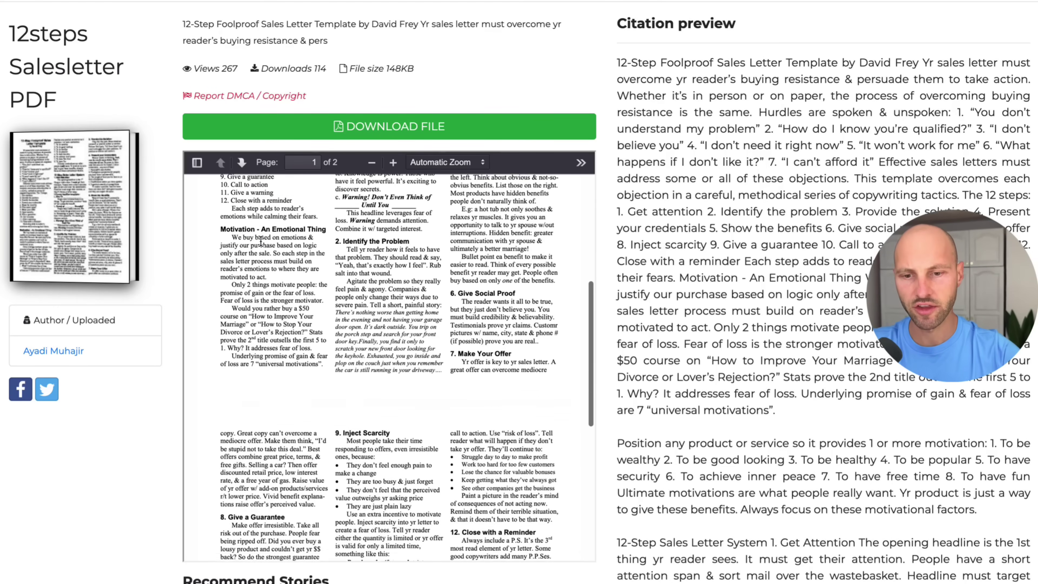
pyautogui.scroll(-4, 261, 240)
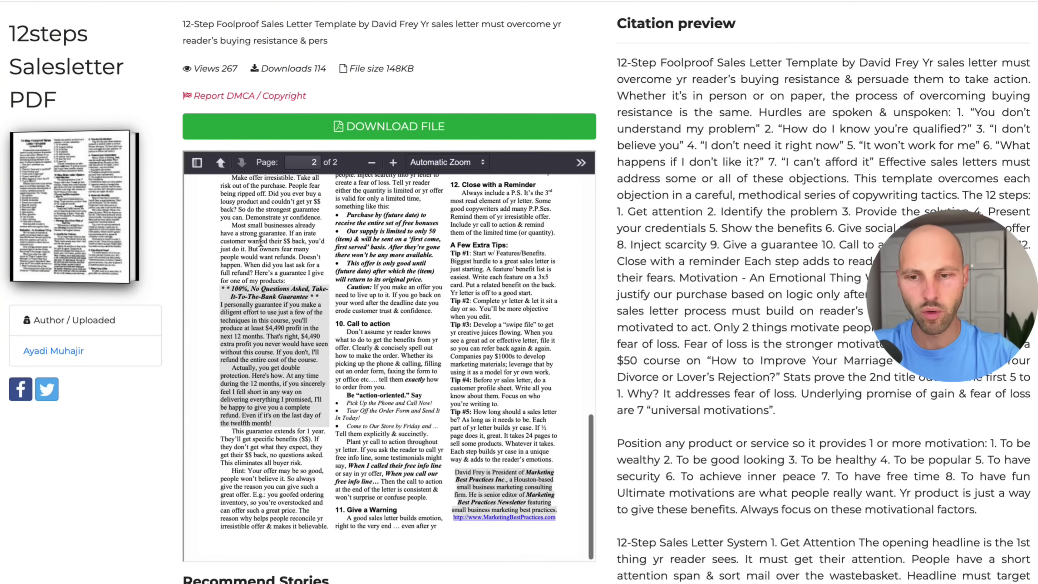
pyautogui.scroll(-3, 293, 253)
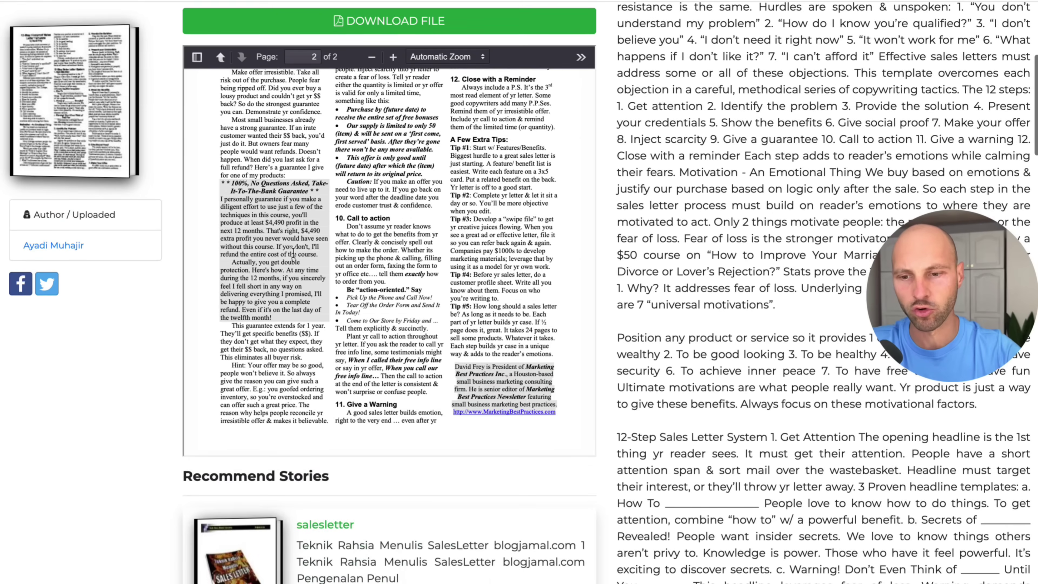
pyautogui.scroll(1, 293, 254)
# Switch to Preview and examine the short version of the 12-Step Killer Sales Letter Template, highlighting the "1. Get attention" heading.
pyautogui.press('super+Tab')
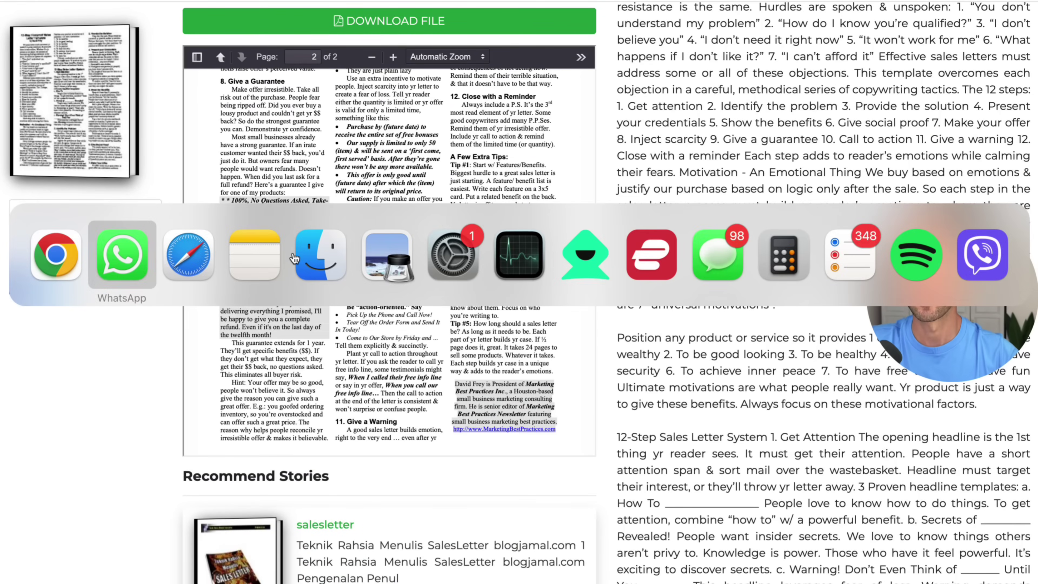
pyautogui.click(411, 264)
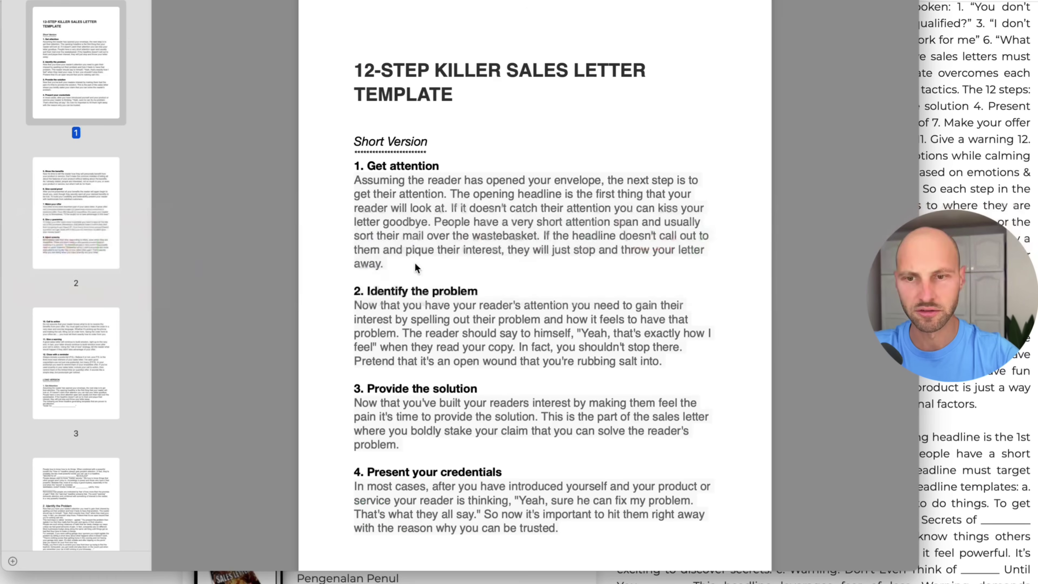
pyautogui.moveTo(355, 166); pyautogui.dragTo(471, 165)
pyautogui.click(472, 168)
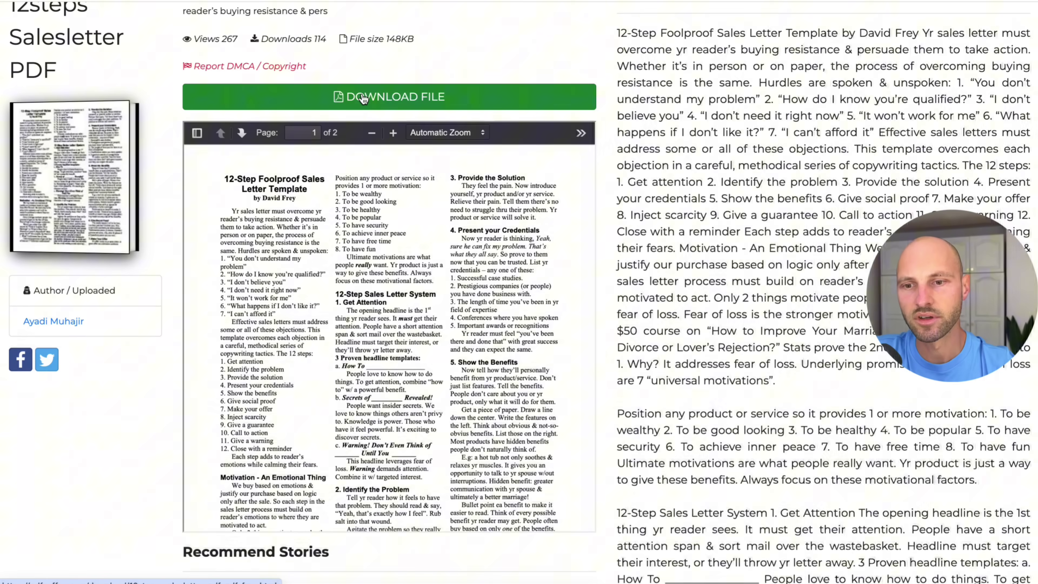
# Download the sales letter PDF from pdfcoffee.com, then switch to ChatGPT and attach it from the "12 step tempalte" folder to a new chat.
pyautogui.click(363, 98)
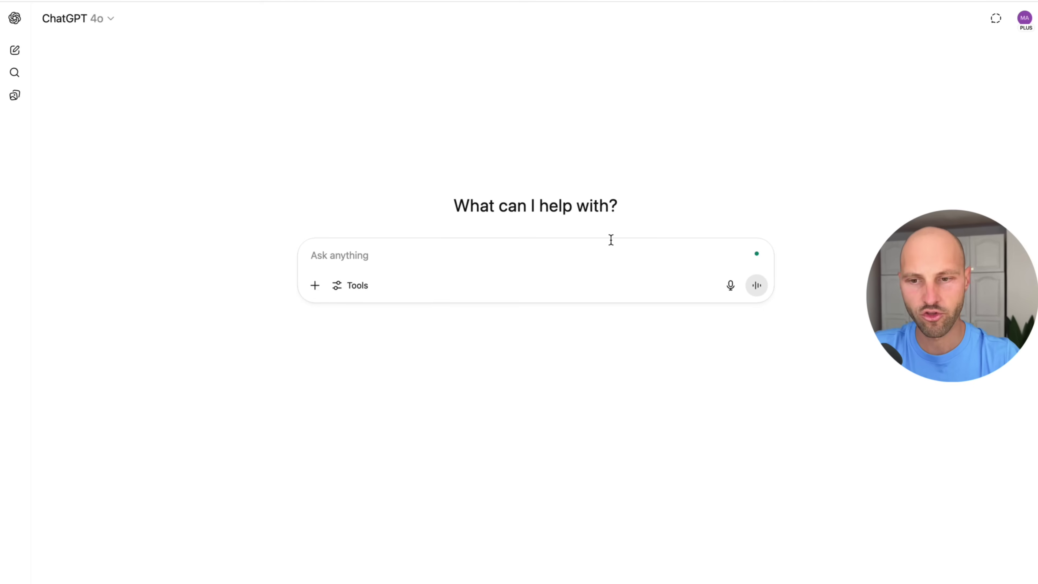
pyautogui.click(315, 285)
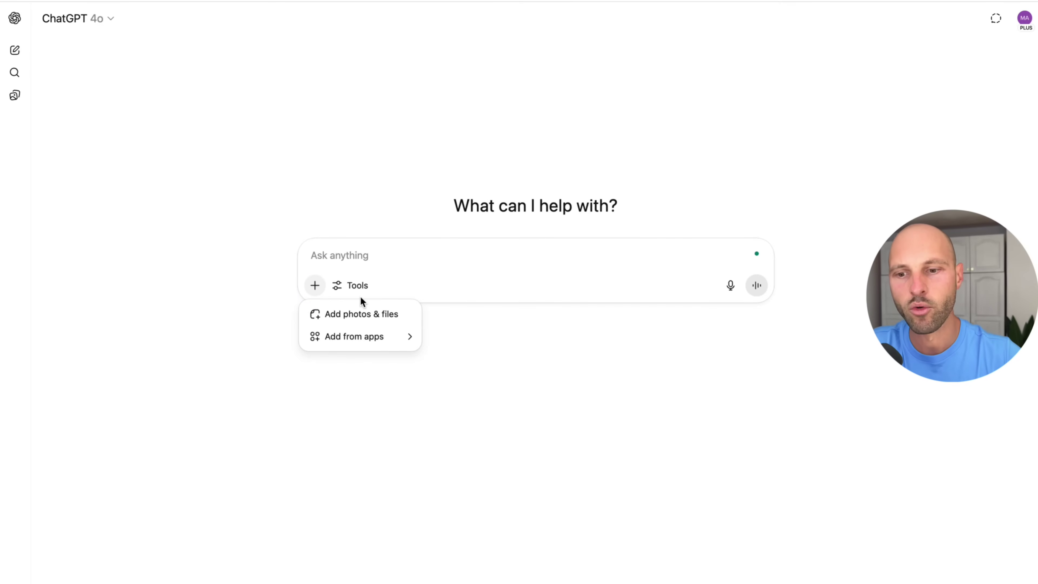
pyautogui.click(359, 322)
pyautogui.click(402, 222)
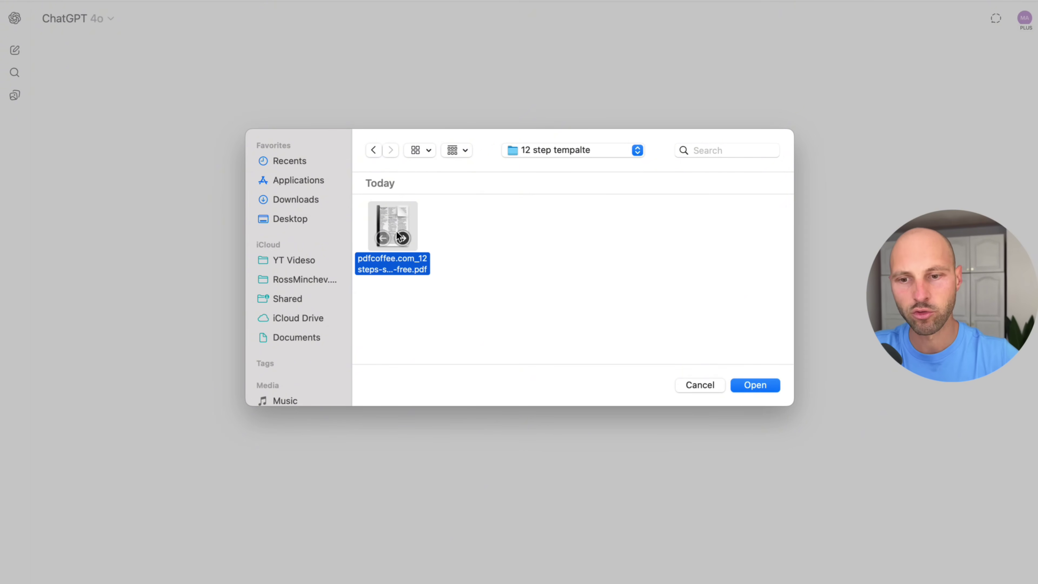
pyautogui.click(760, 385)
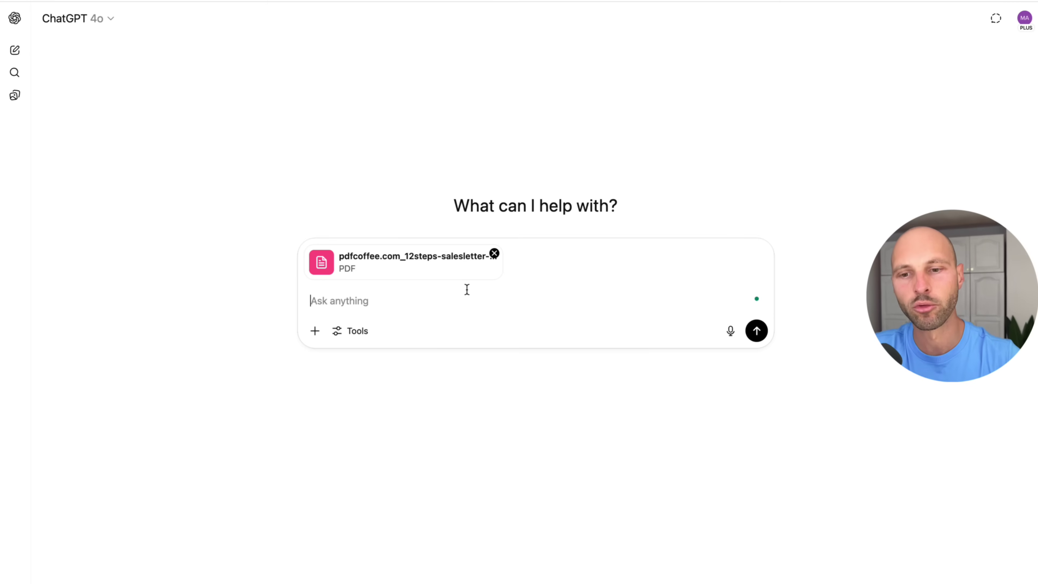
# Begin the prompt by asking ChatGPT to study the document being uploaded, and start a second sentence with "Based on the information".
pyautogui.write('P')
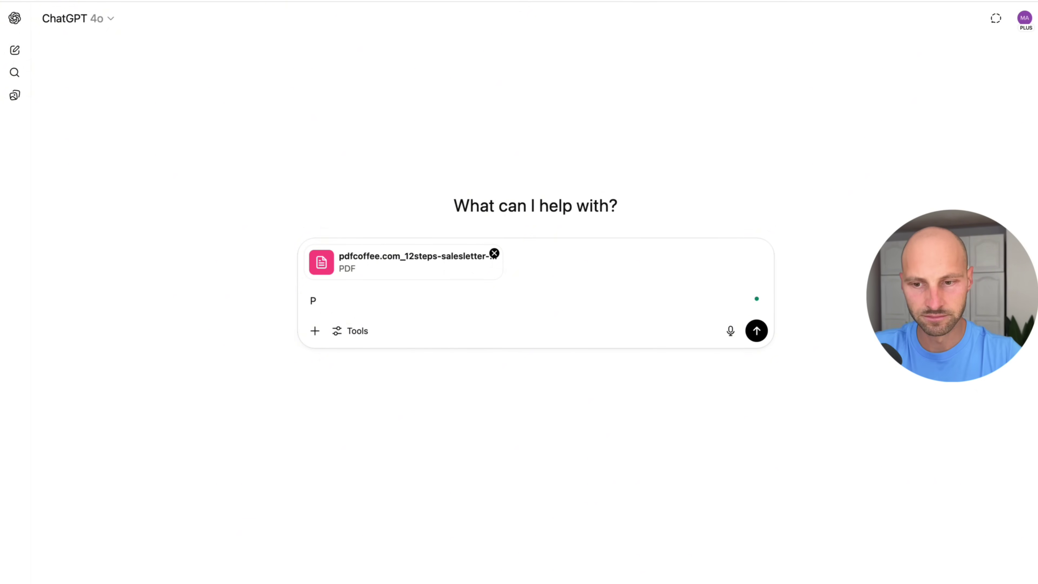
pyautogui.write('lease study the document i ')
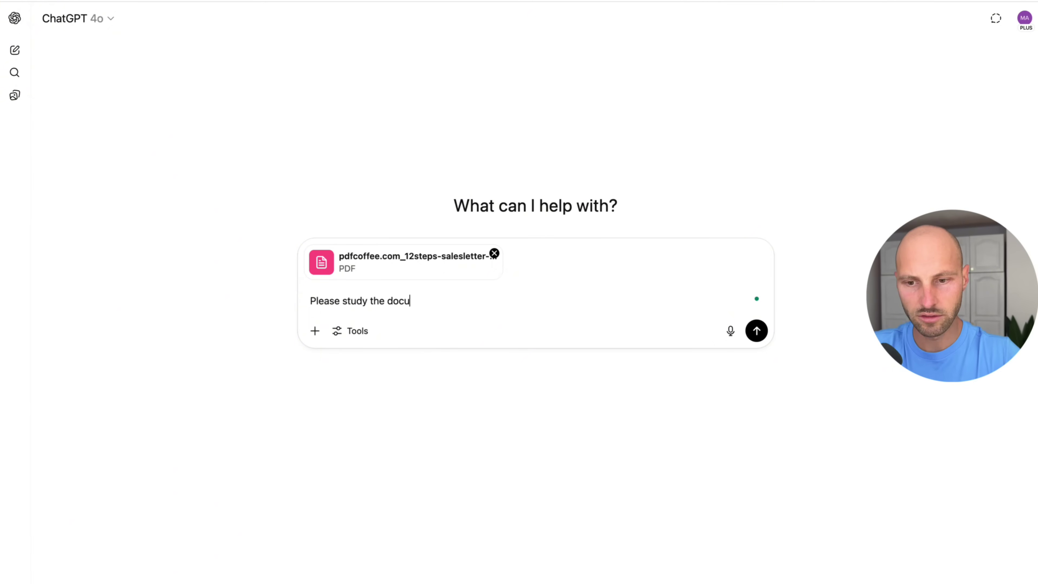
pyautogui.write('am uploading. Based on the infroamtion')
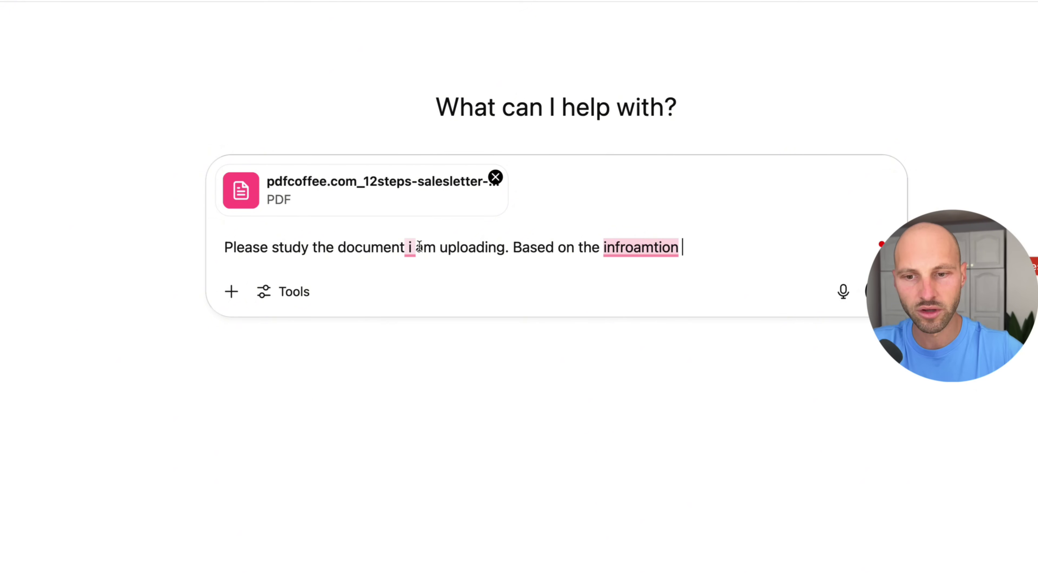
# Insert the quoted title "12 steps sells letter" after the word "document" in the prompt's first sentence.
pyautogui.click(400, 248)
pyautogui.write('12 step ')
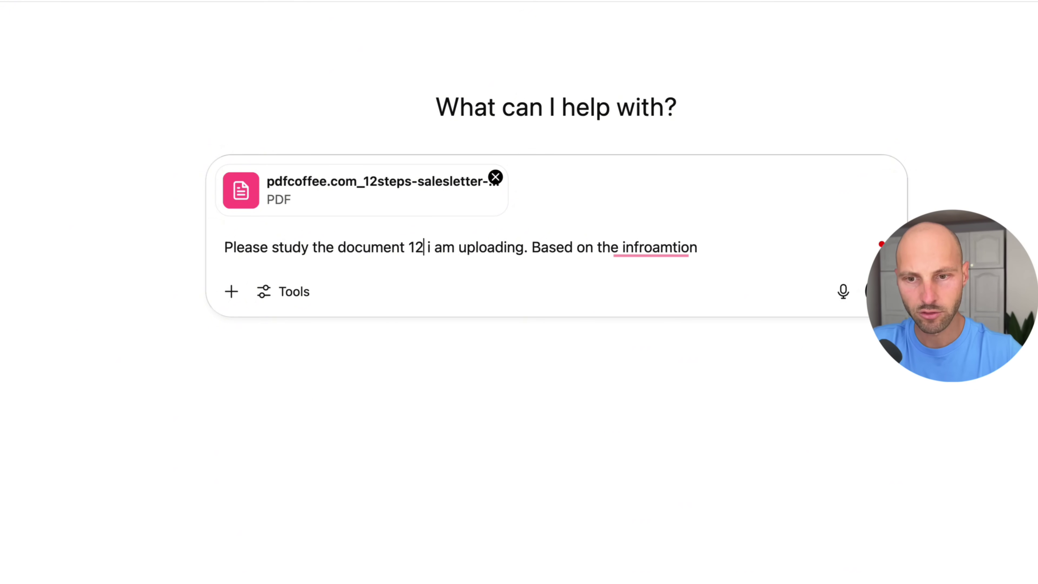
pyautogui.write('sells letter"')
pyautogui.click(409, 240)
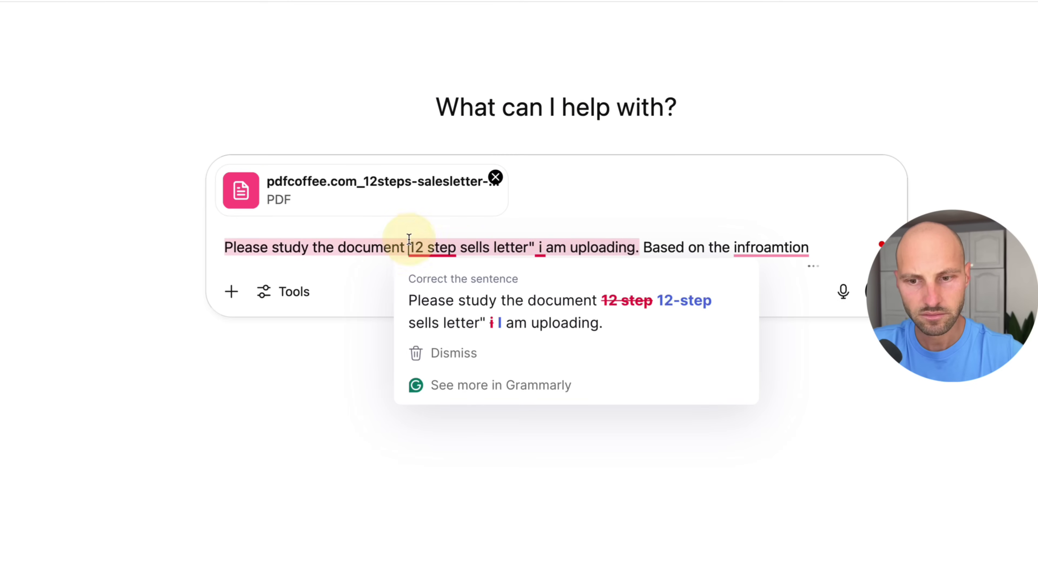
pyautogui.write('"')
pyautogui.doubleClick(459, 246)
pyautogui.press('Right')
pyautogui.write('s')
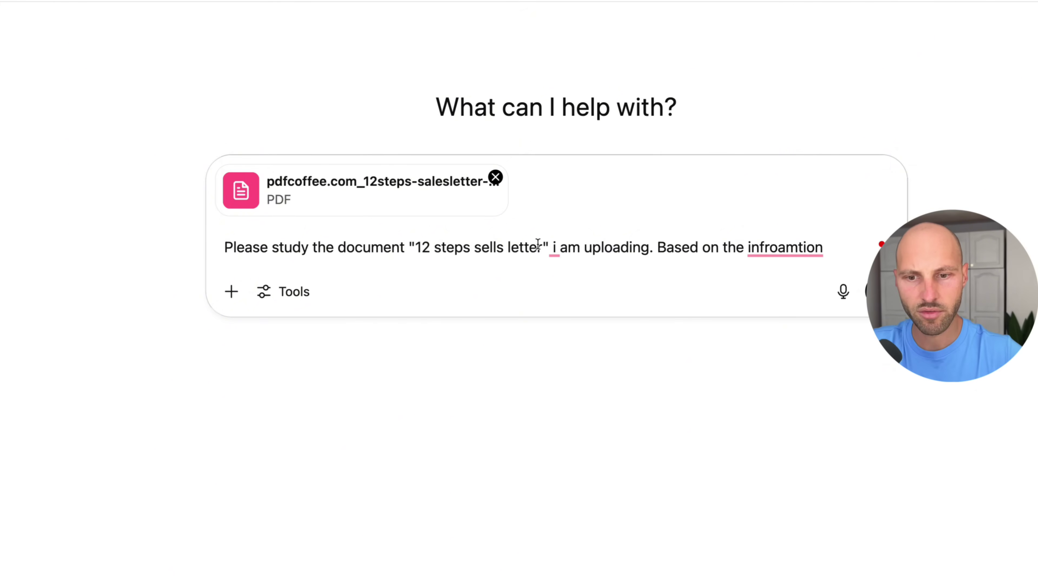
# Correct the spelling of "information", request a simple landing page that converts visitors into hot buyers, and describe the product as an affiliate marketing course.
pyautogui.moveTo(654, 242)
pyautogui.click(674, 273)
pyautogui.write('in')
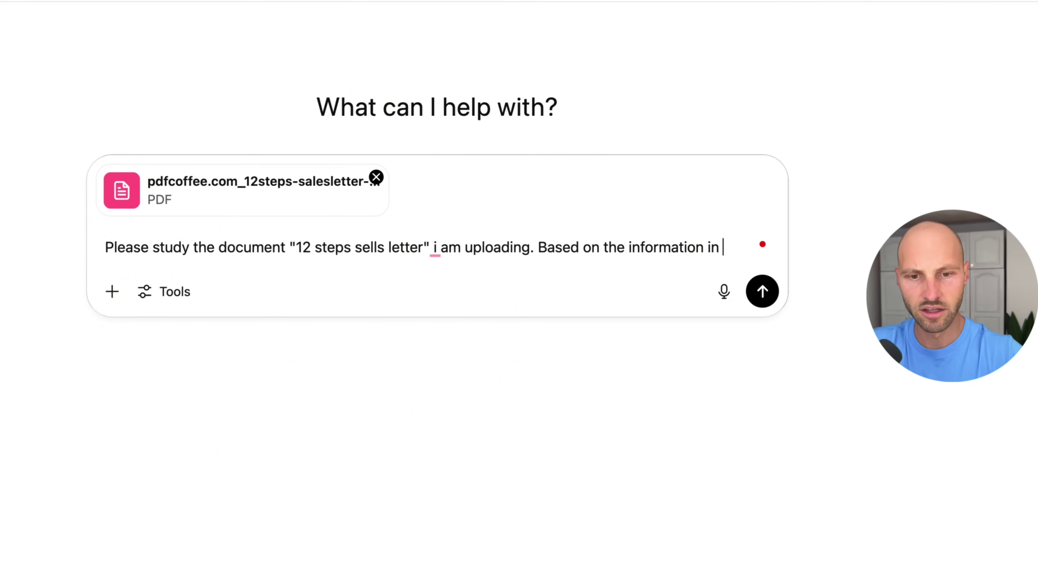
pyautogui.write(' the document please')
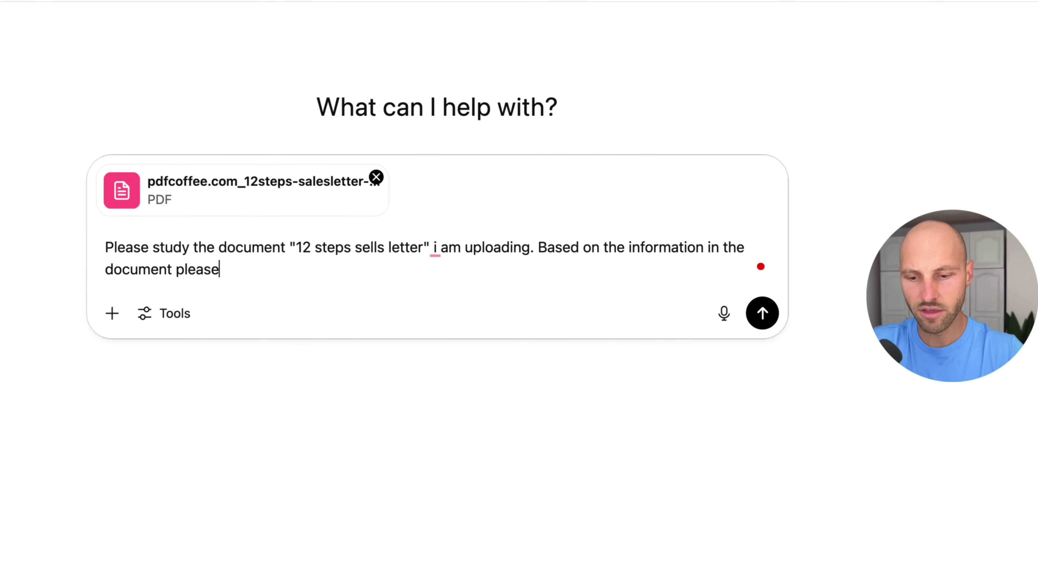
pyautogui.write(' craft me a simple landing p')
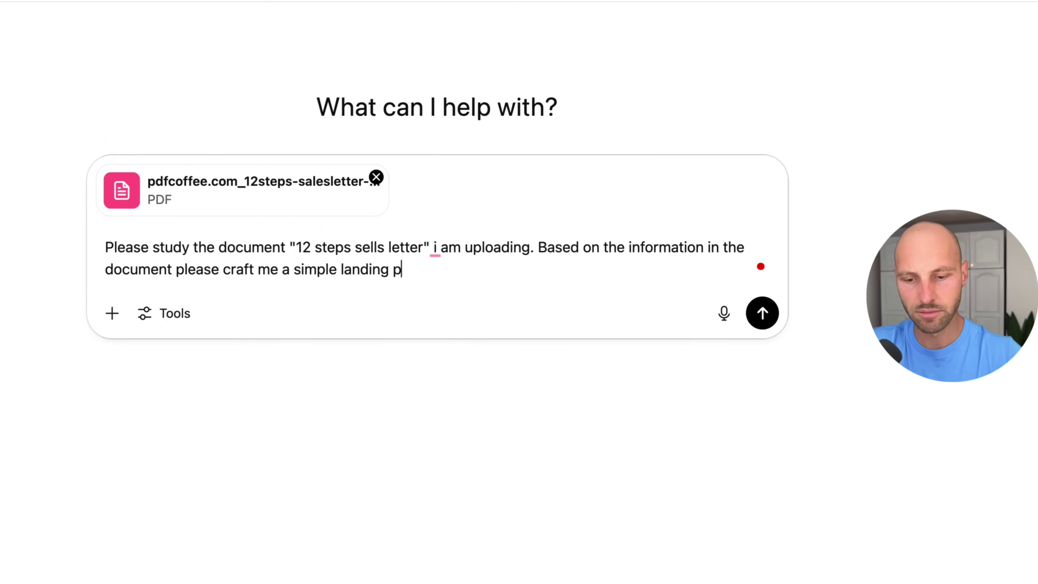
pyautogui.write('age that is designed to convert visitors into')
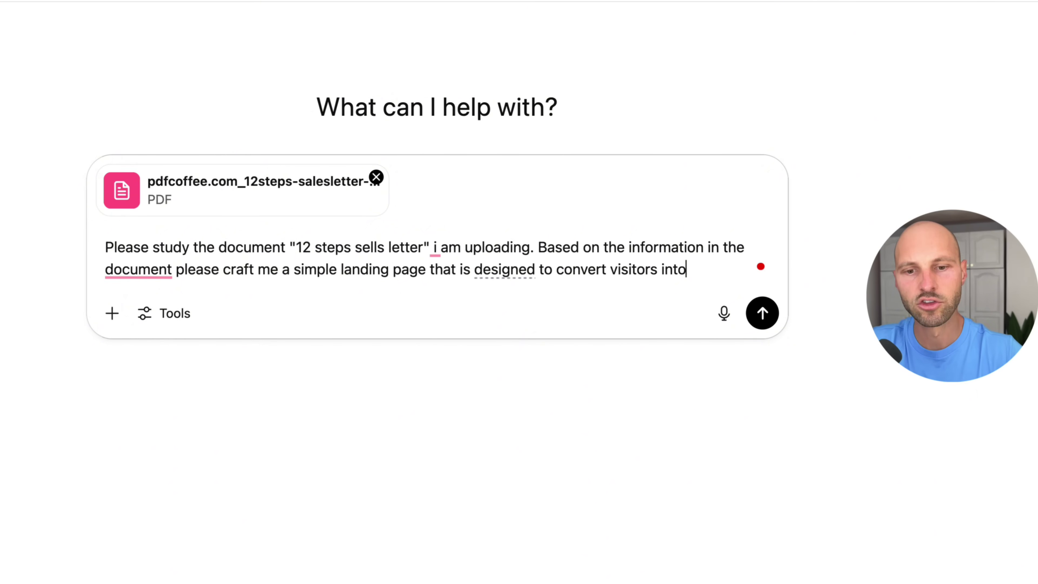
pyautogui.write(' hot buyers. My ')
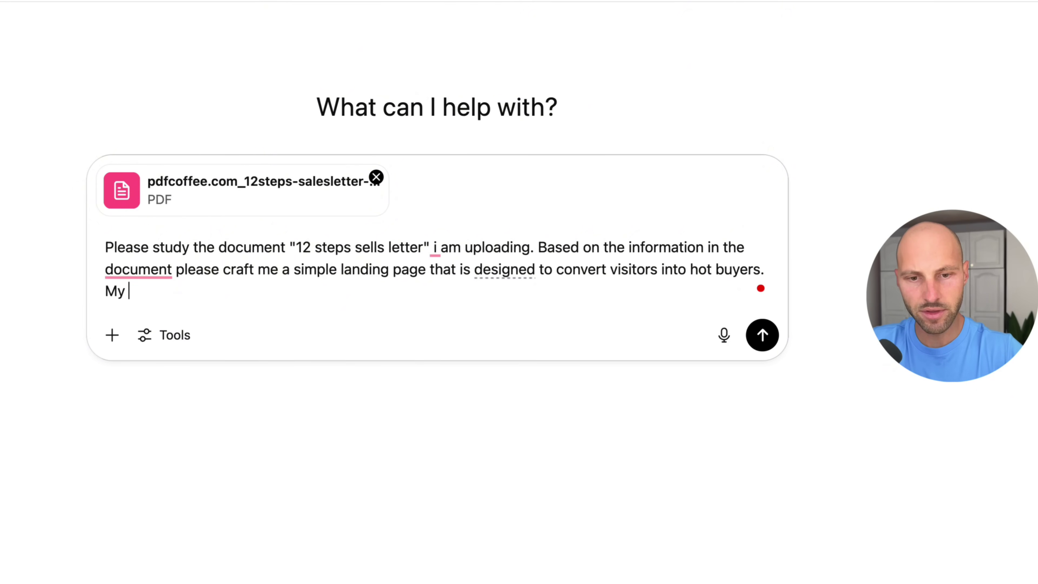
pyautogui.write('product')
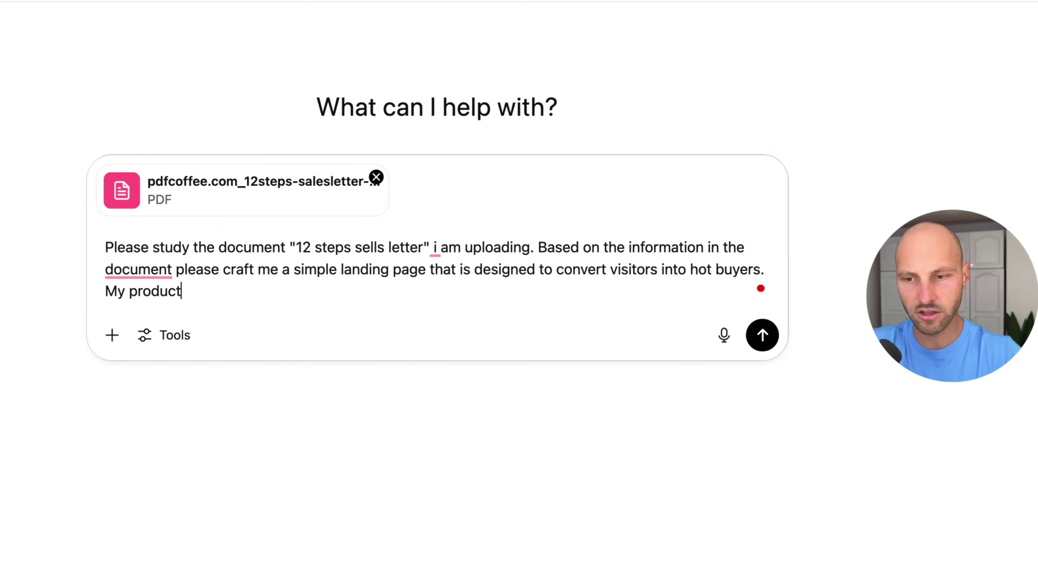
pyautogui.write(' is a affialite marketing cour')
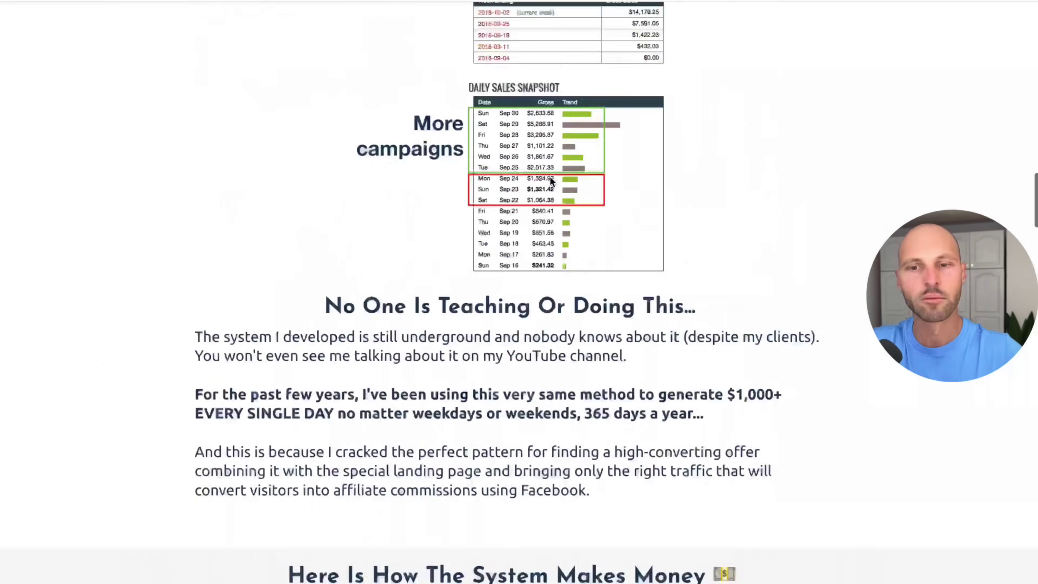
# Switch to the Commission Jumpstart sales page and review its headline, problem story and earnings proof sections.
pyautogui.scroll(8, 549, 176)
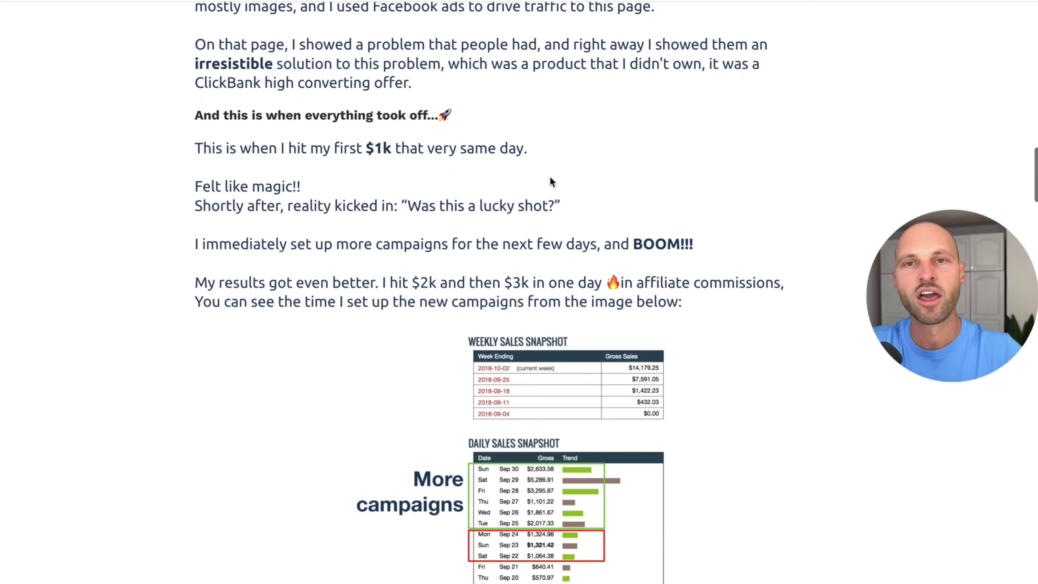
pyautogui.scroll(15, 549, 176)
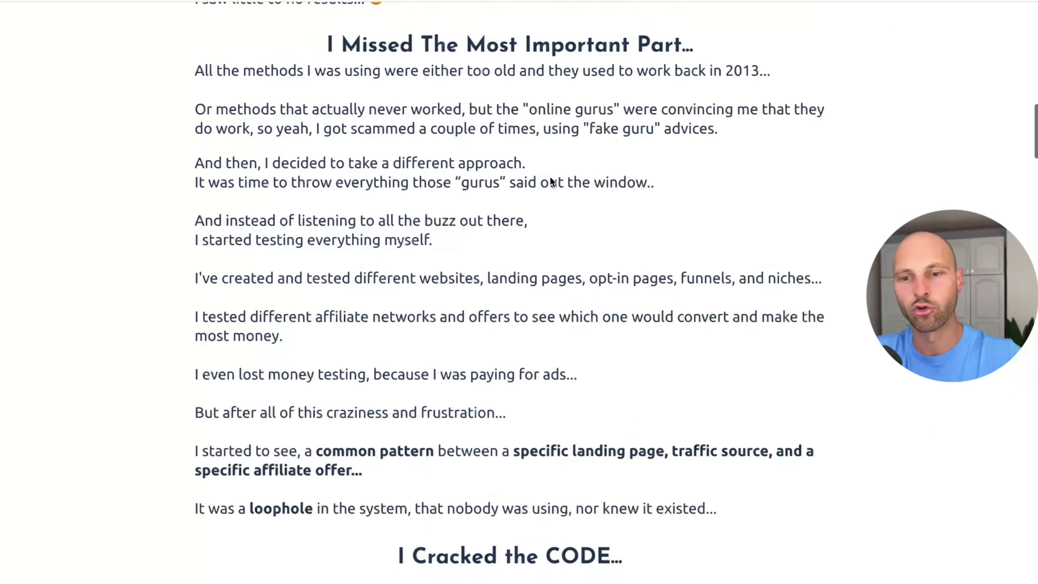
pyautogui.scroll(20, 550, 177)
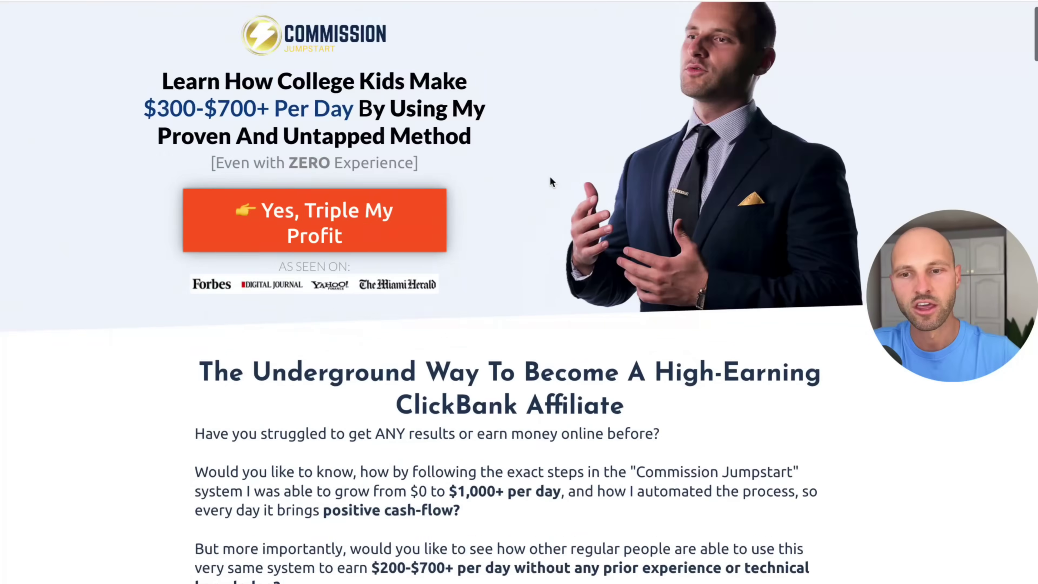
pyautogui.scroll(-20, 550, 177)
pyautogui.scroll(-5, 549, 177)
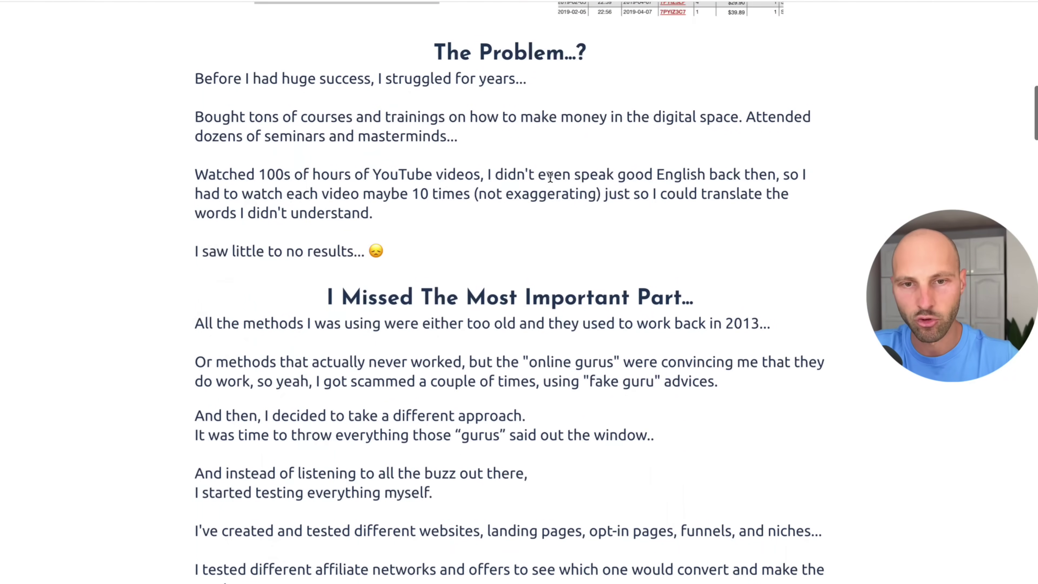
pyautogui.scroll(-20, 549, 176)
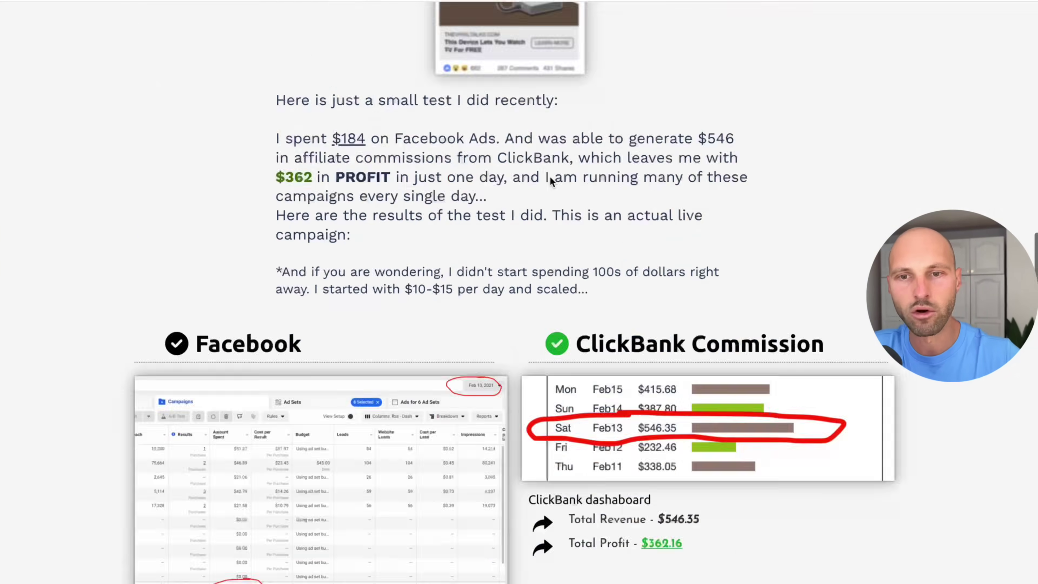
pyautogui.scroll(-10, 550, 179)
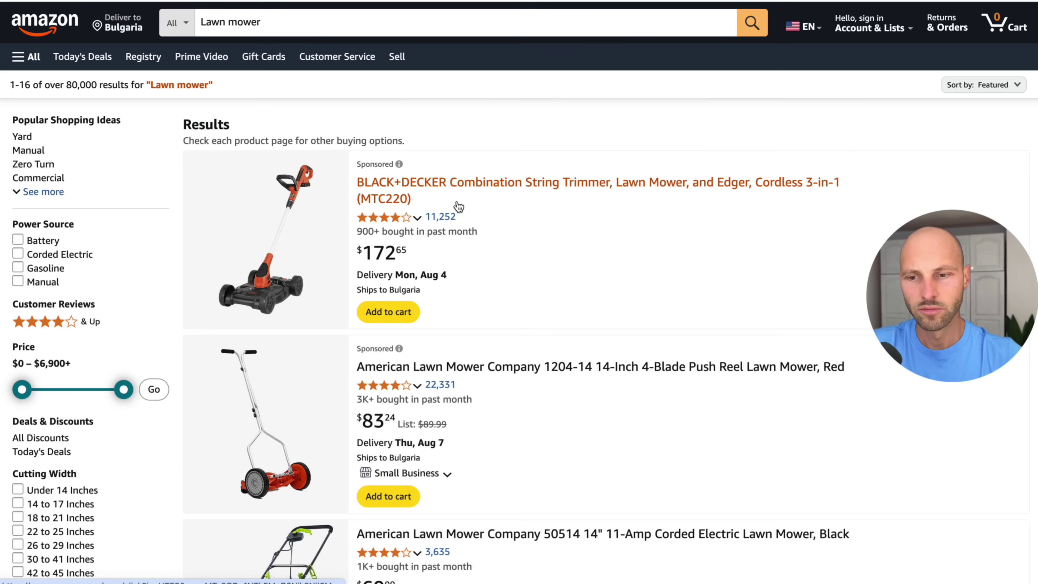
# Browse the Amazon search results for "Lawn mower" as examples of products to promote.
pyautogui.scroll(-8, 457, 204)
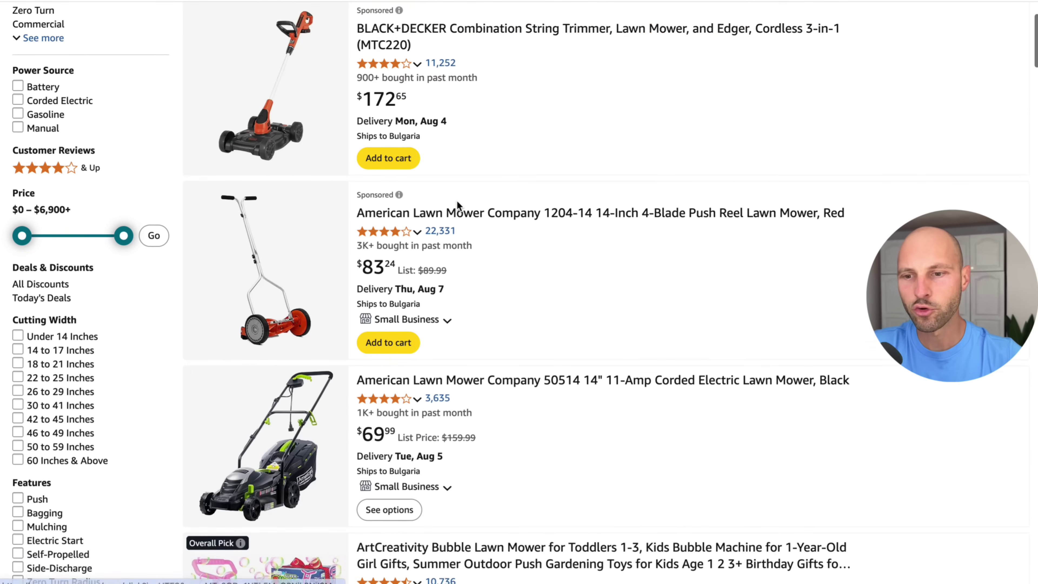
pyautogui.scroll(-4, 458, 204)
pyautogui.scroll(-15, 457, 199)
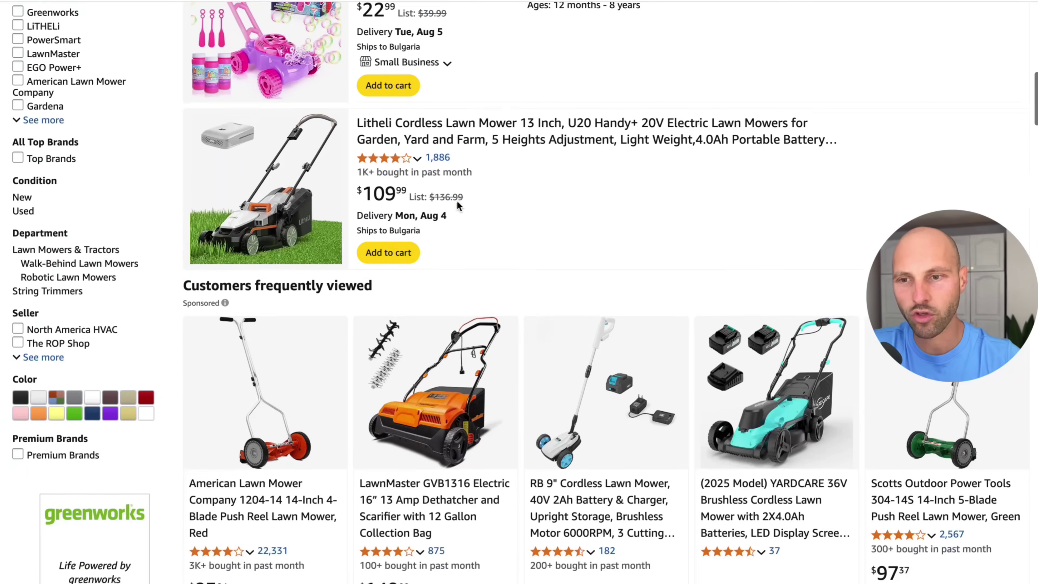
pyautogui.scroll(-5, 457, 203)
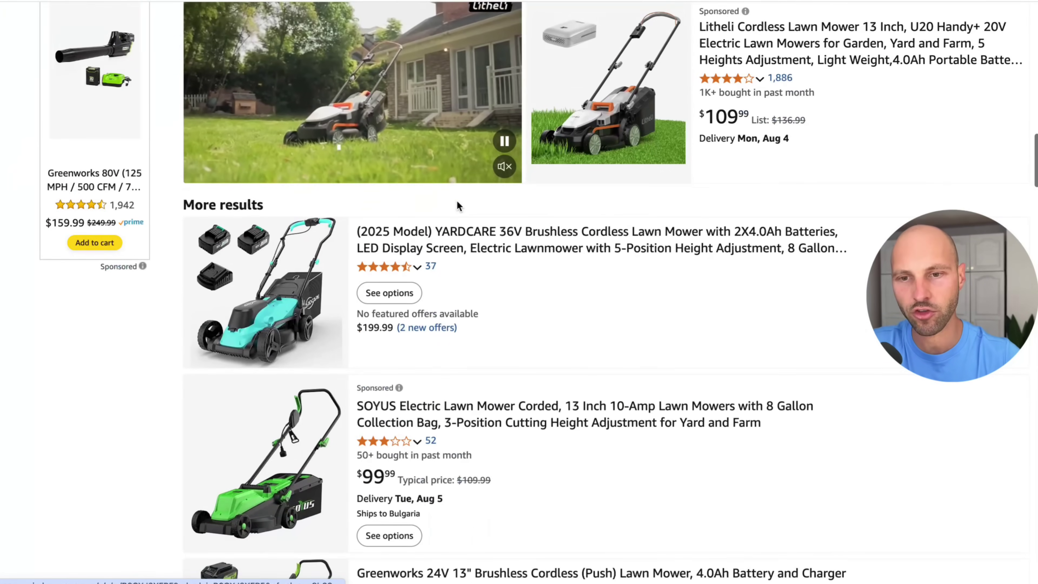
pyautogui.scroll(-16, 457, 204)
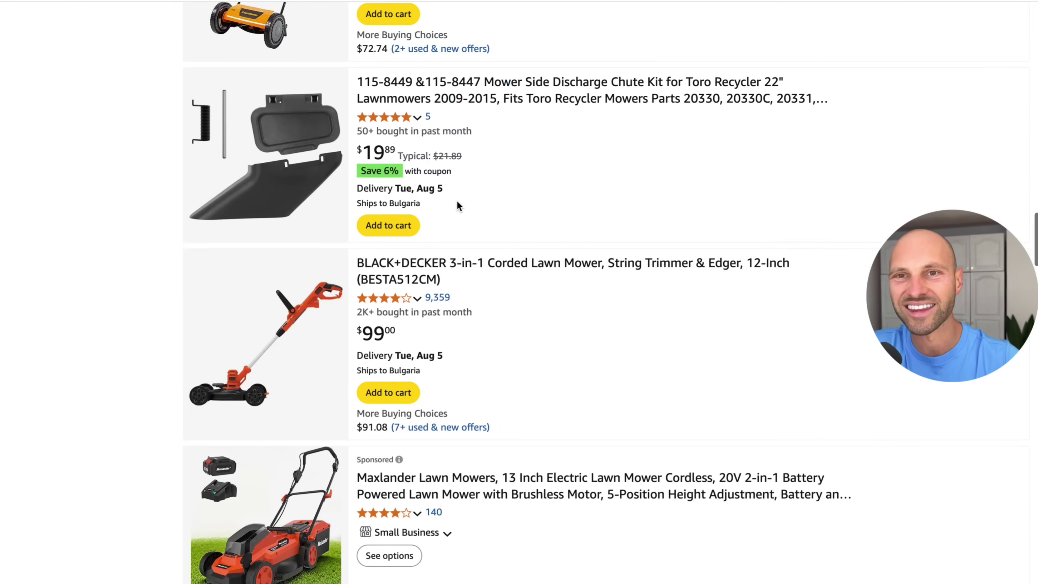
pyautogui.scroll(-13, 456, 204)
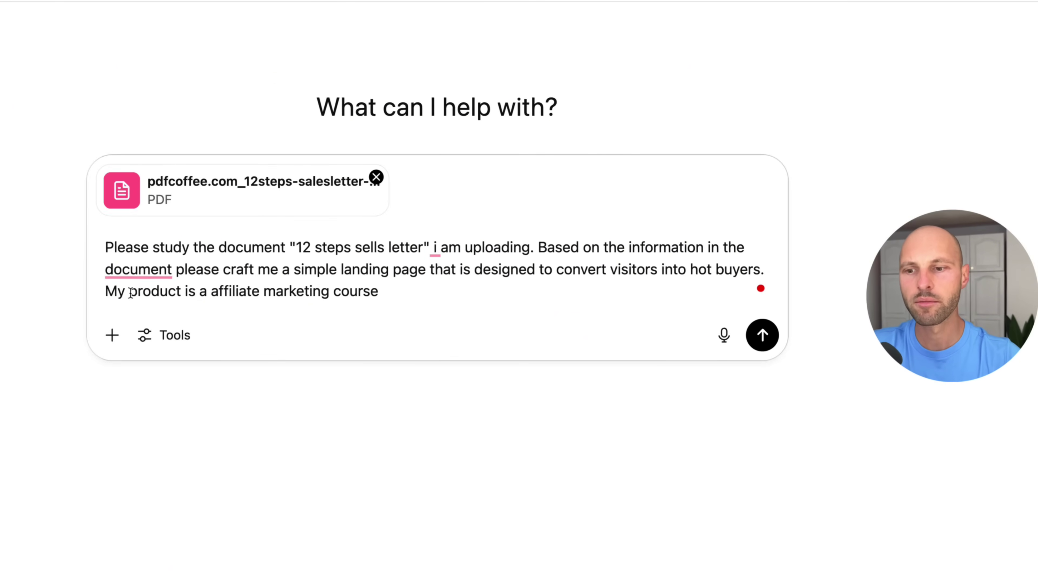
# Return to the ChatGPT prompt and change "a affiliate marketing course" to "an affiliate marketing course".
pyautogui.click(207, 293)
pyautogui.write('m')
pyautogui.press('BackSpace')
pyautogui.write('n affiliate marketing course')
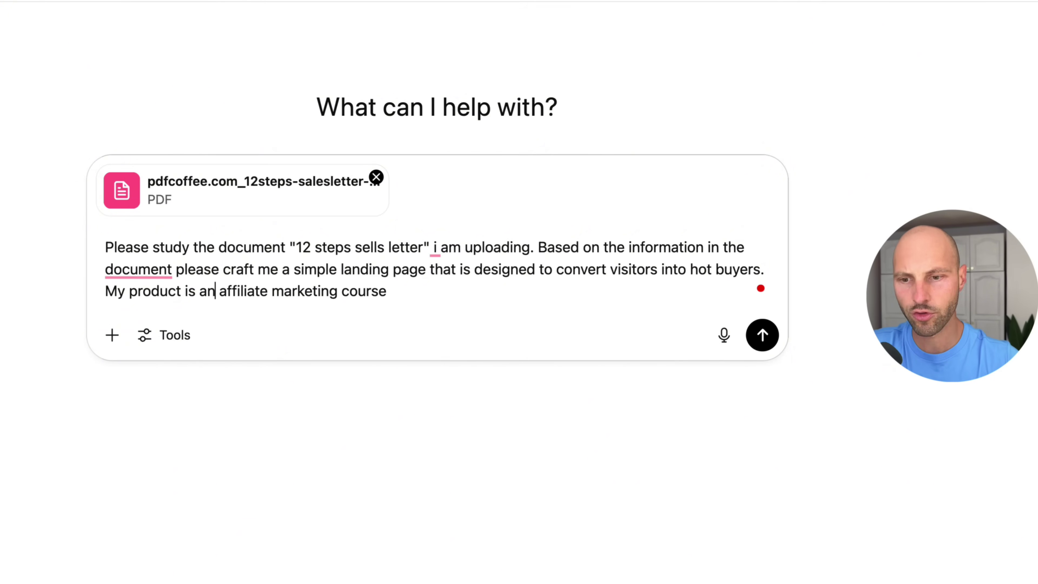
# Add that the course helps "bussy individuals" make an extra income or bring another cashflow to their household, and ask to follow the steps inside the PDF document.
pyautogui.write('  that helps bus')
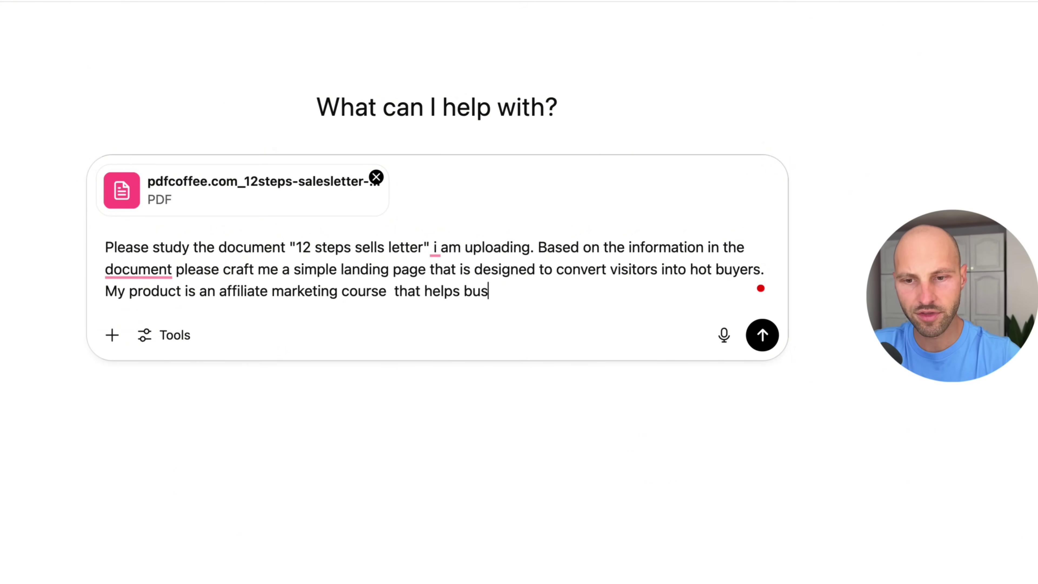
pyautogui.write('sy individuals to make an')
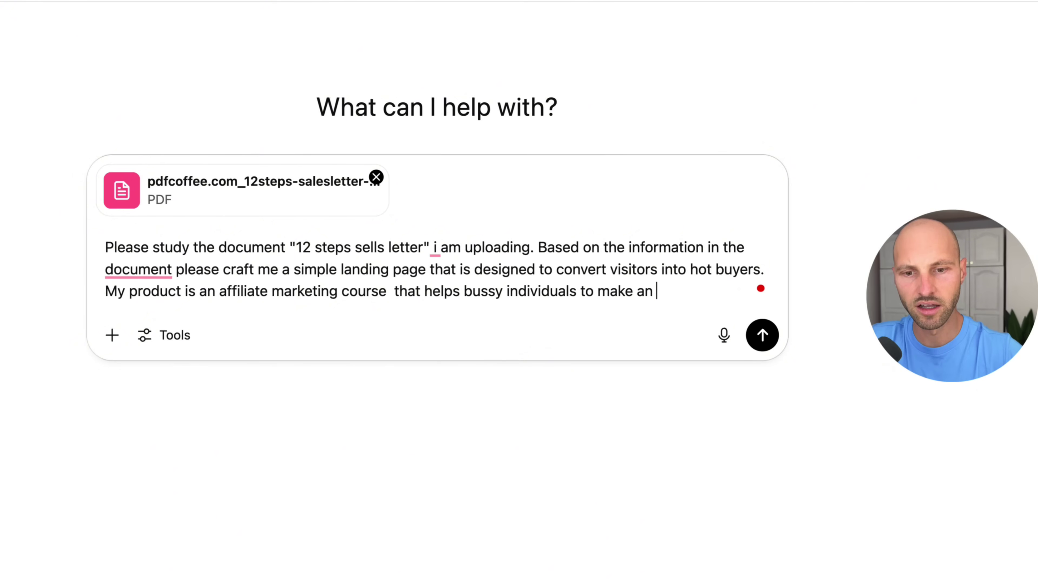
pyautogui.write(' extra income or')
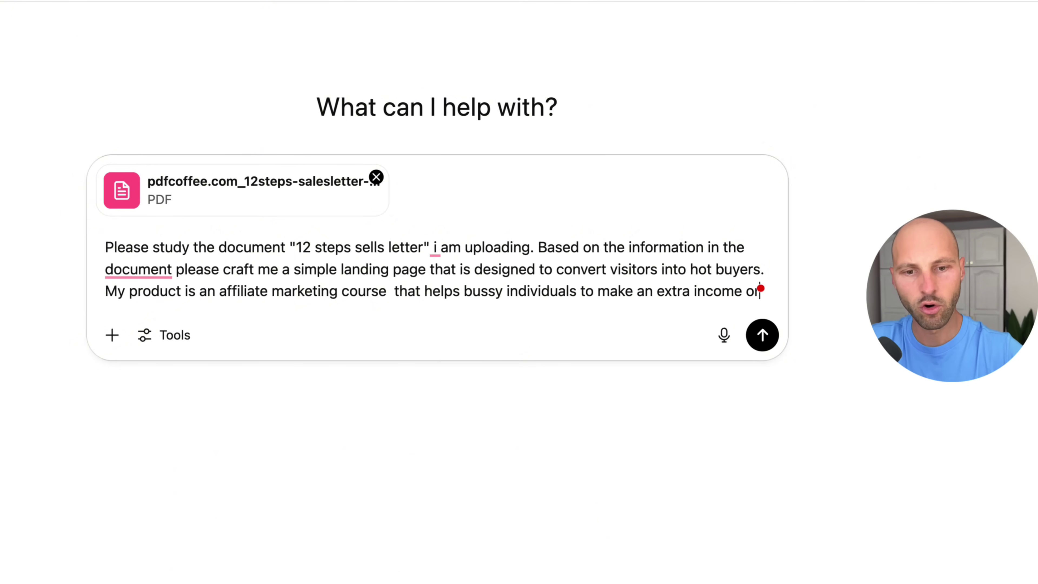
pyautogui.write(' bring anod')
pyautogui.press('BackSpace')
pyautogui.write('ther cashflow to their')
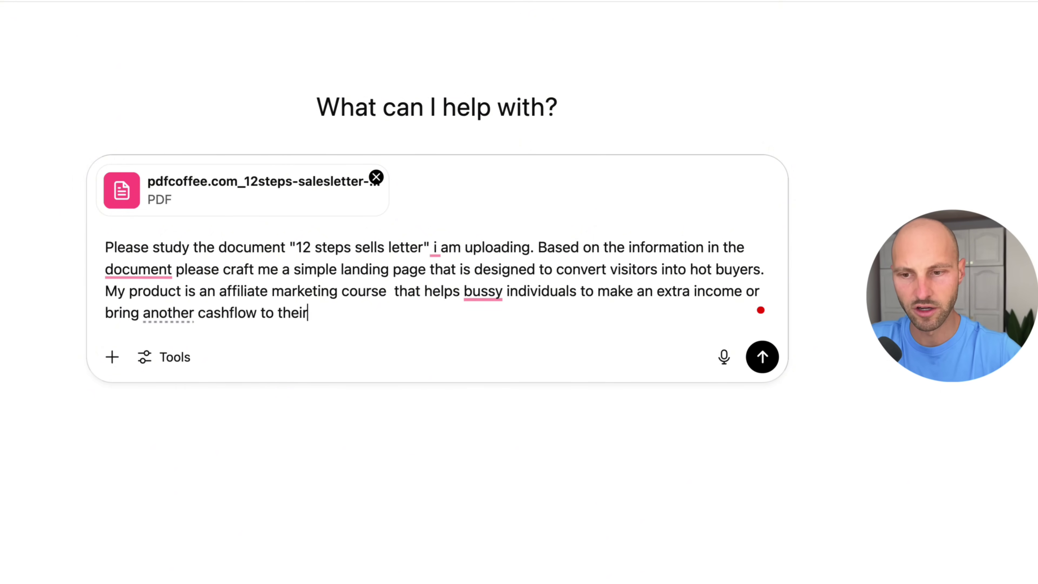
pyautogui.write(' hou')
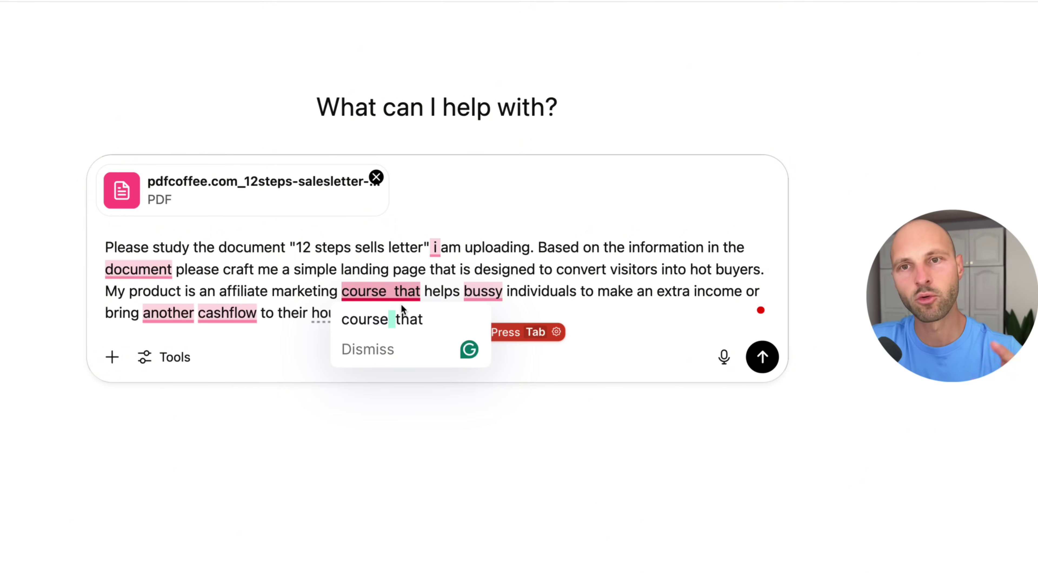
pyautogui.write('sehold. Please ')
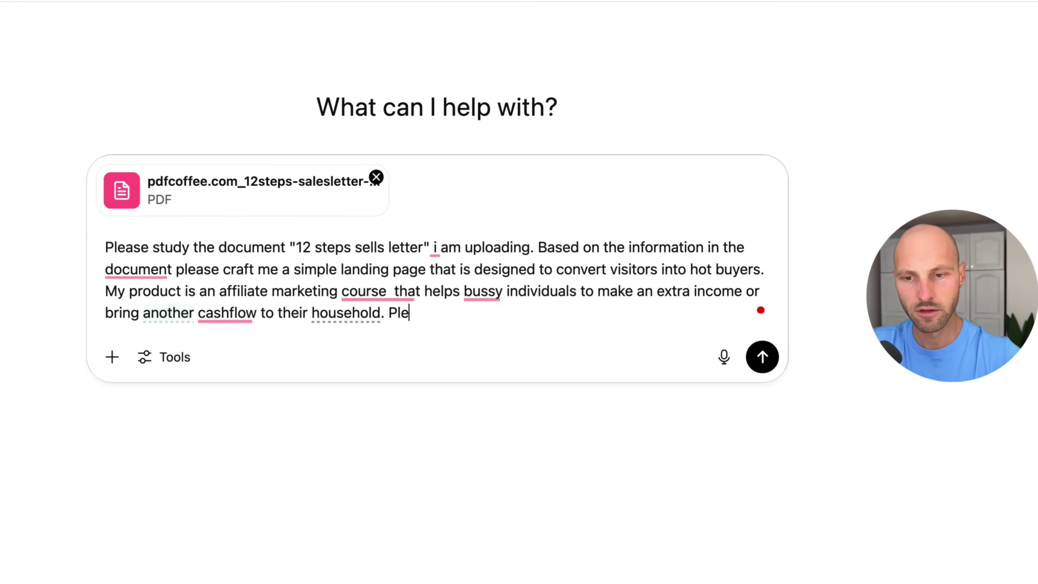
pyautogui.write('follow the steps inside the PDF document.')
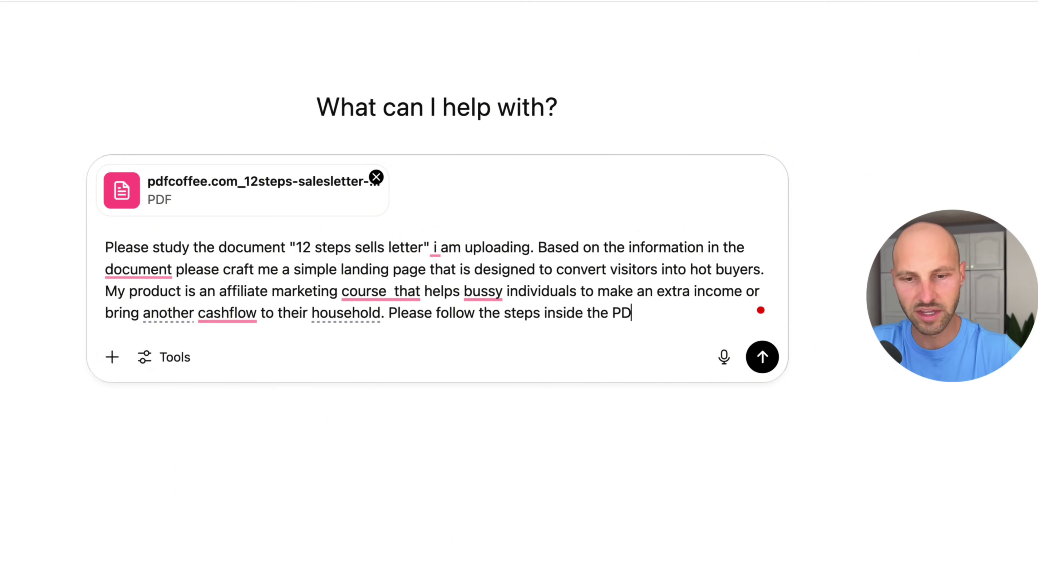
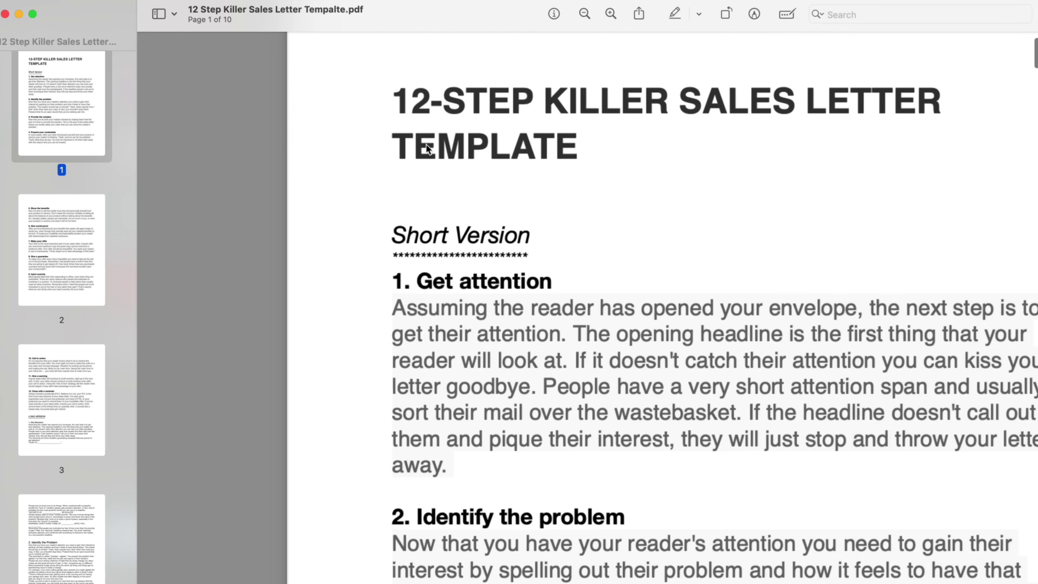
# Switch to the 12-Step Killer Sales Letter Template PDF and skim the short version, focusing on the "Get attention" step.
pyautogui.scroll(-4, 420, 131)
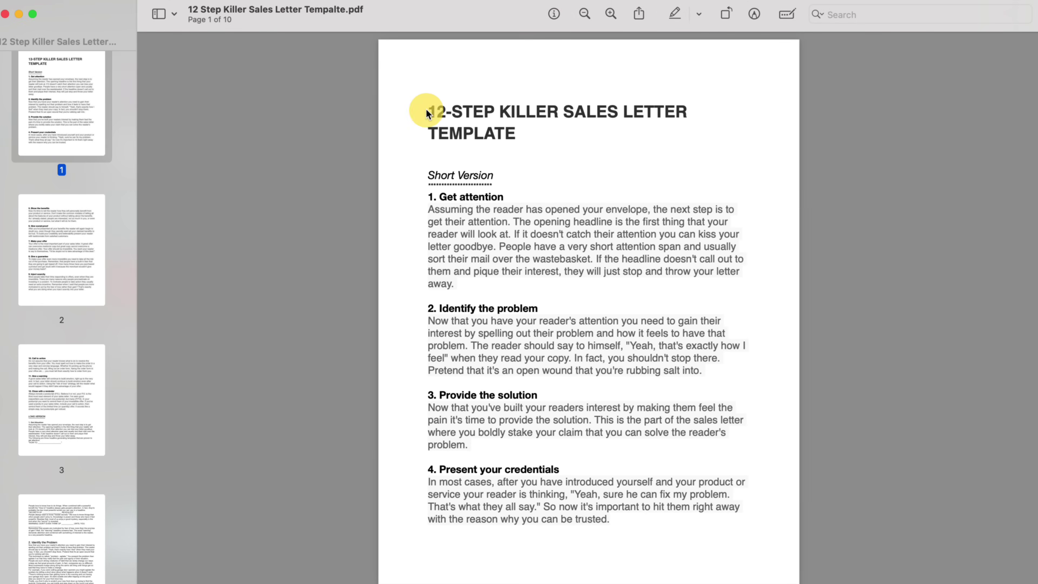
pyautogui.scroll(3, 546, 132)
pyautogui.scroll(-4, 546, 132)
pyautogui.click(550, 133)
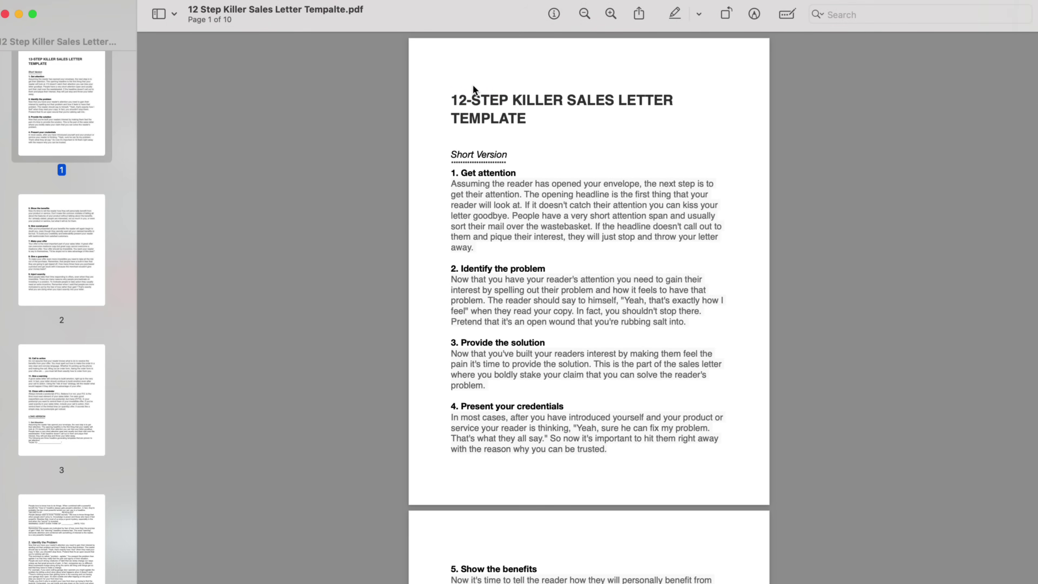
pyautogui.scroll(2, 473, 84)
pyautogui.scroll(-5, 455, 217)
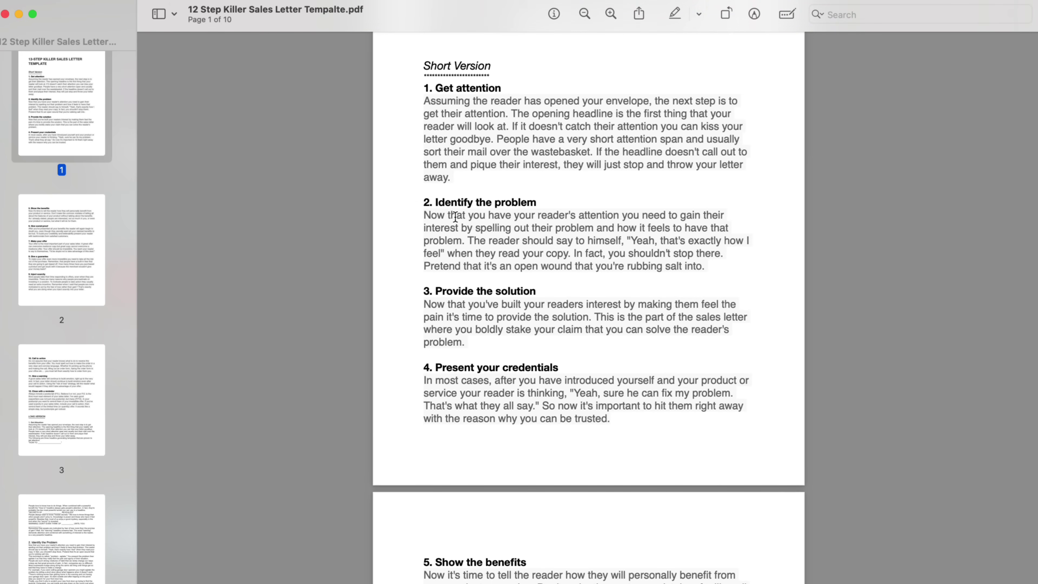
pyautogui.scroll(-5, 455, 217)
pyautogui.hscroll(1, 455, 217)
pyautogui.scroll(-7, 455, 217)
pyautogui.scroll(12, 455, 217)
pyautogui.press('super+plus')
pyautogui.press('super+plus')
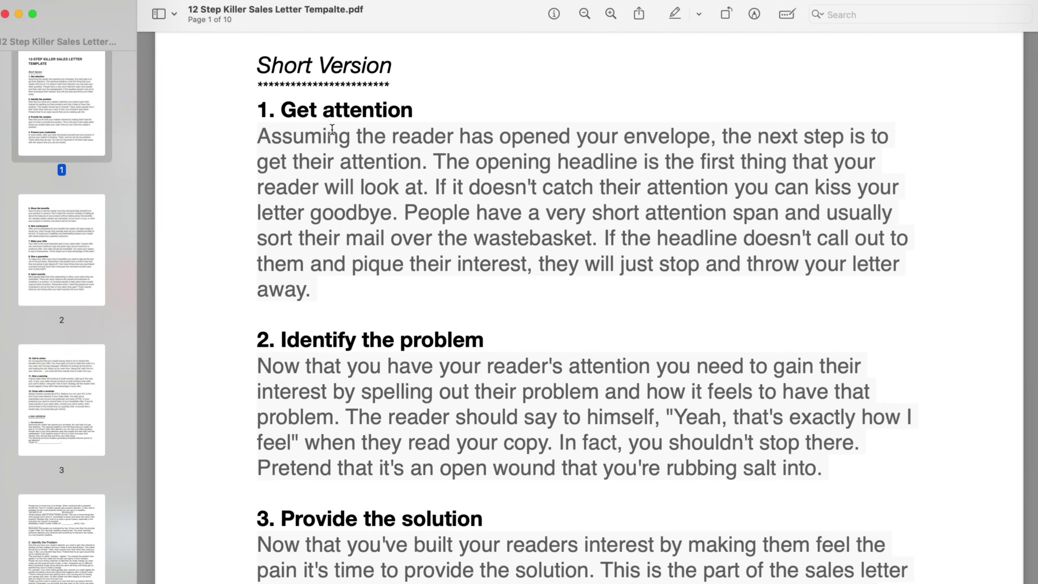
pyautogui.moveTo(259, 67); pyautogui.dragTo(473, 221)
pyautogui.click(473, 221)
pyautogui.press('super+minus')
pyautogui.press('super+minus')
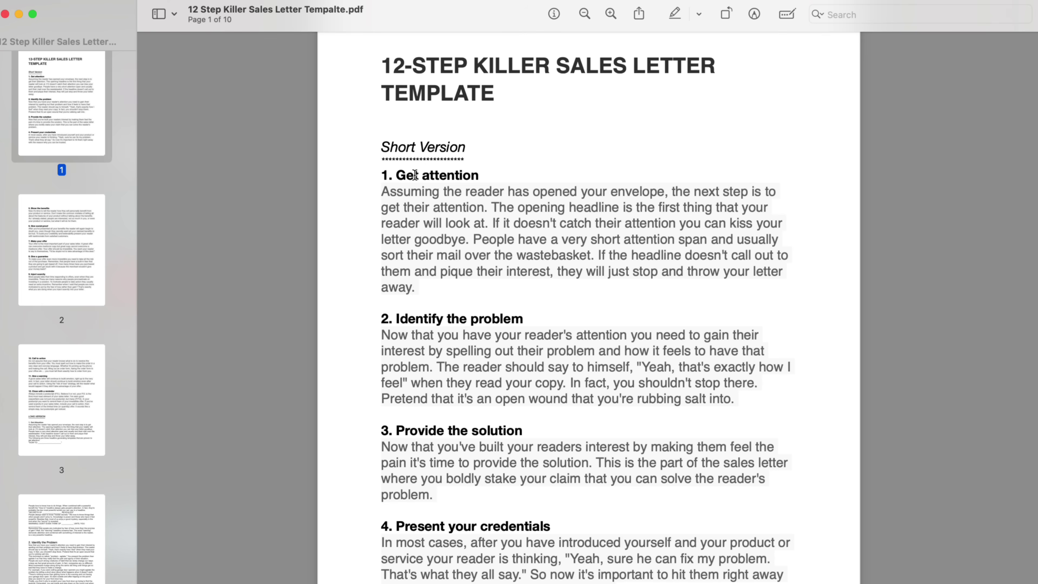
# Read the template's first steps: get attention, identify the problem, provide the solution and present your credentials.
pyautogui.scroll(-10, 415, 175)
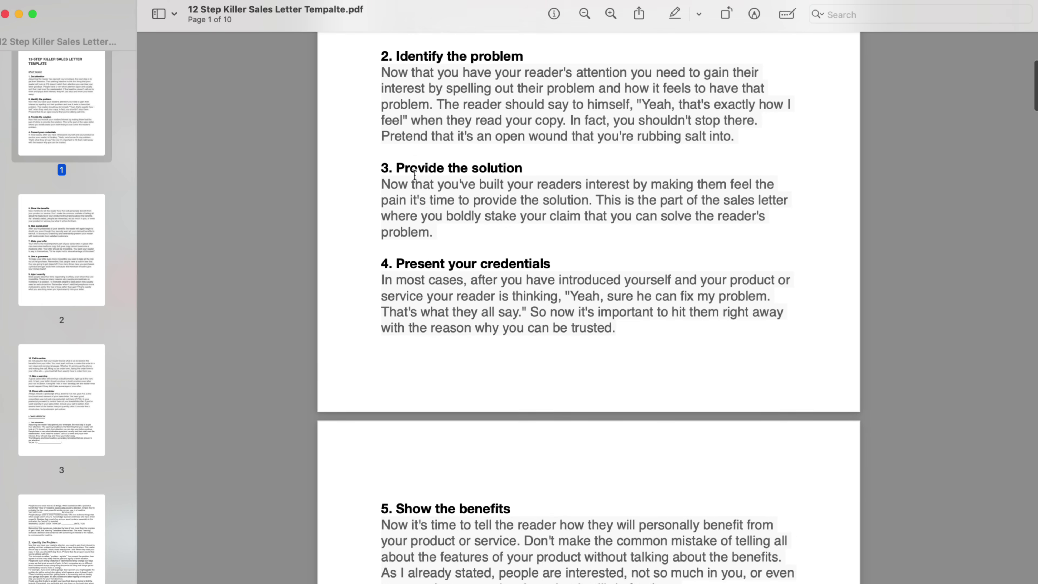
pyautogui.scroll(10, 415, 175)
pyautogui.moveTo(381, 102); pyautogui.dragTo(569, 117)
pyautogui.click(384, 258)
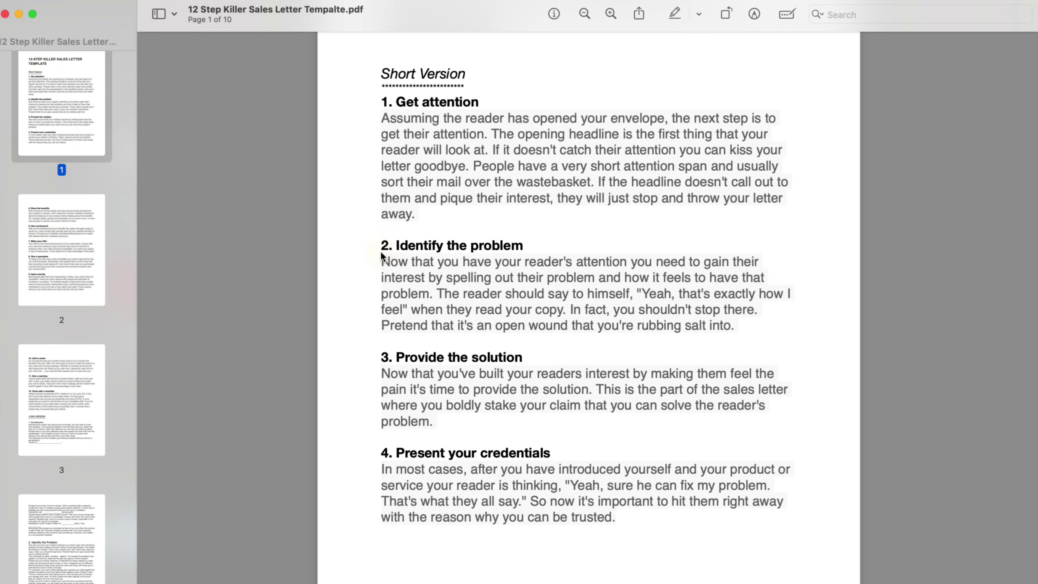
pyautogui.scroll(-3, 383, 257)
pyautogui.scroll(-8, 382, 257)
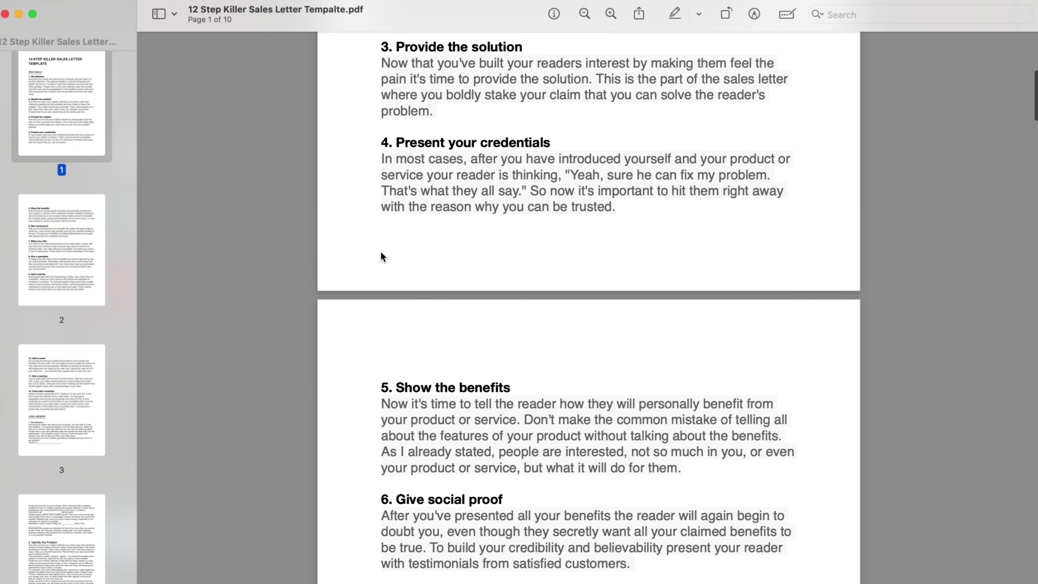
pyautogui.scroll(-5, 382, 256)
pyautogui.scroll(15, 383, 256)
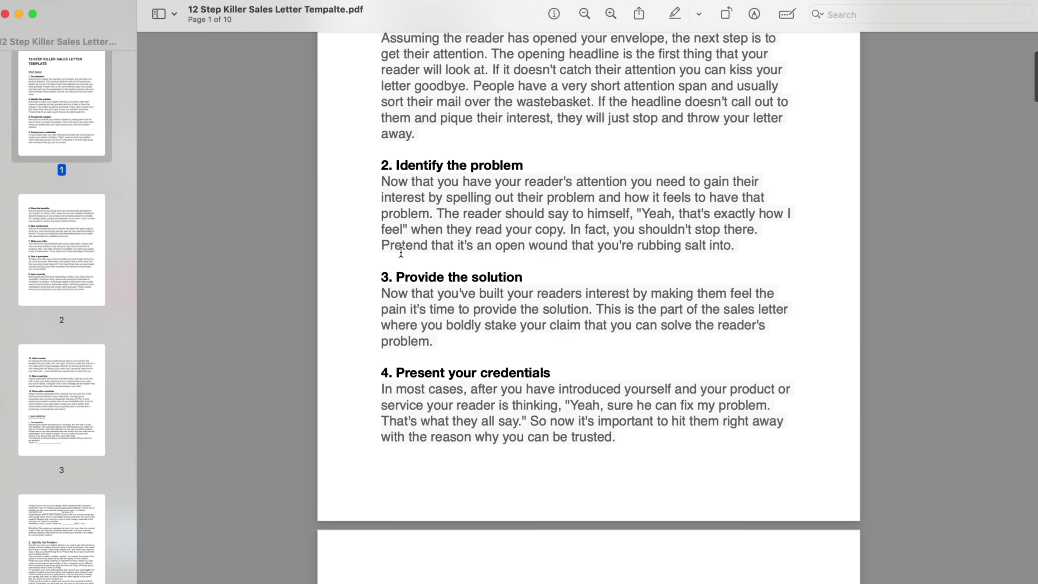
pyautogui.scroll(2, 587, 233)
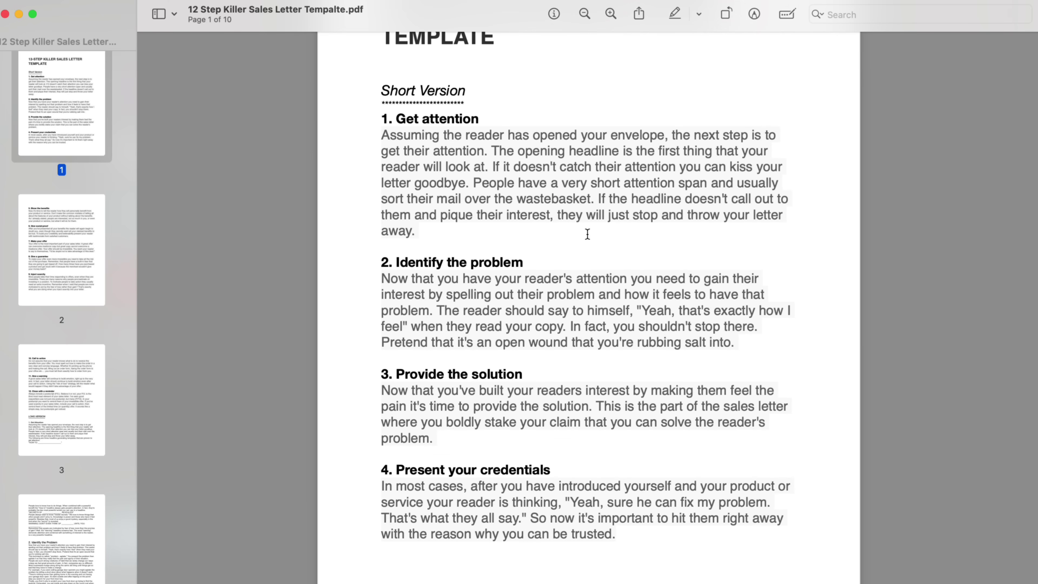
# Examine the template's middle steps on showing benefits, giving social proof, making the offer and giving a guarantee.
pyautogui.scroll(-6, 587, 233)
pyautogui.scroll(3, 588, 233)
pyautogui.scroll(-3, 587, 233)
pyautogui.scroll(-5, 587, 234)
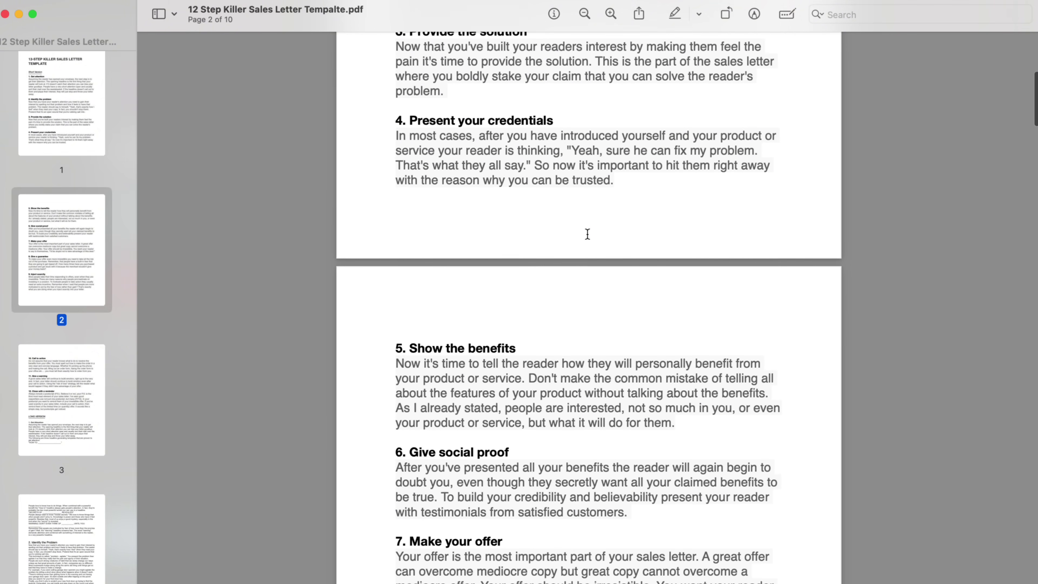
pyautogui.scroll(-3, 587, 233)
pyautogui.scroll(1, 587, 234)
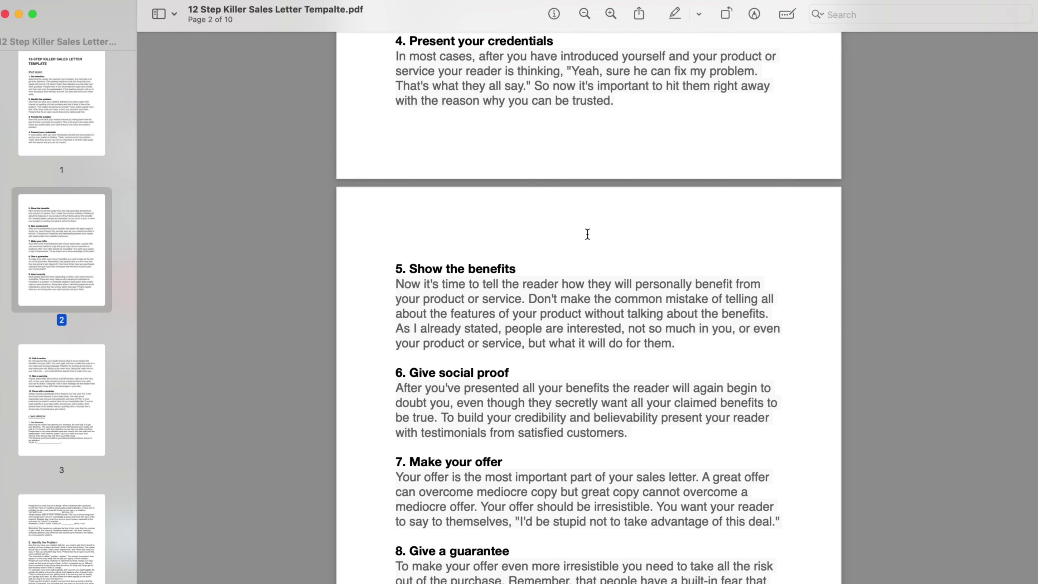
pyautogui.scroll(-6, 587, 233)
pyautogui.scroll(6, 587, 234)
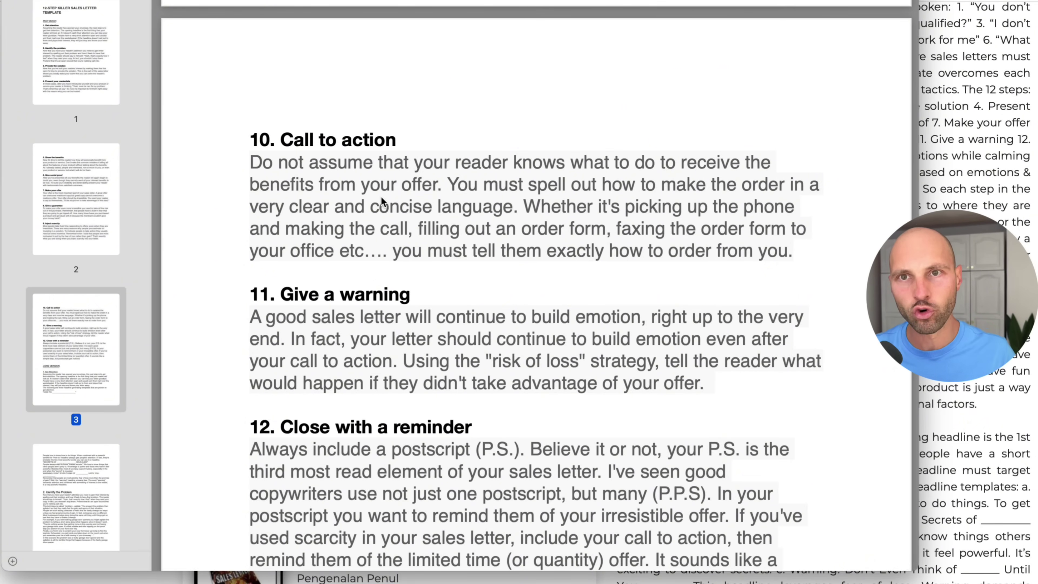
# Read the template's closing steps, "Give a warning" and "Close with a reminder".
pyautogui.scroll(-5, 380, 195)
pyautogui.moveTo(248, 138); pyautogui.dragTo(416, 135)
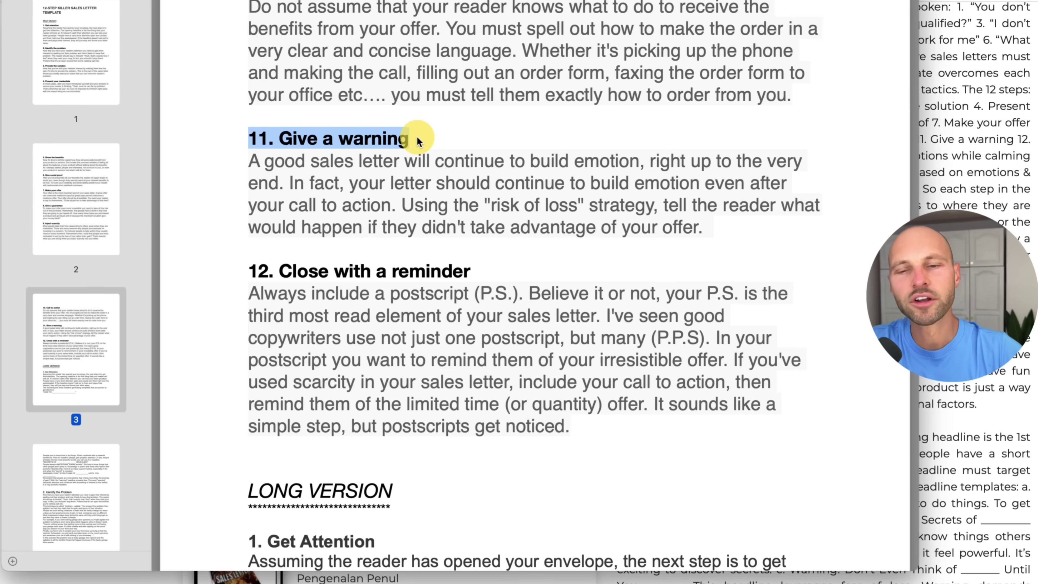
pyautogui.click(417, 136)
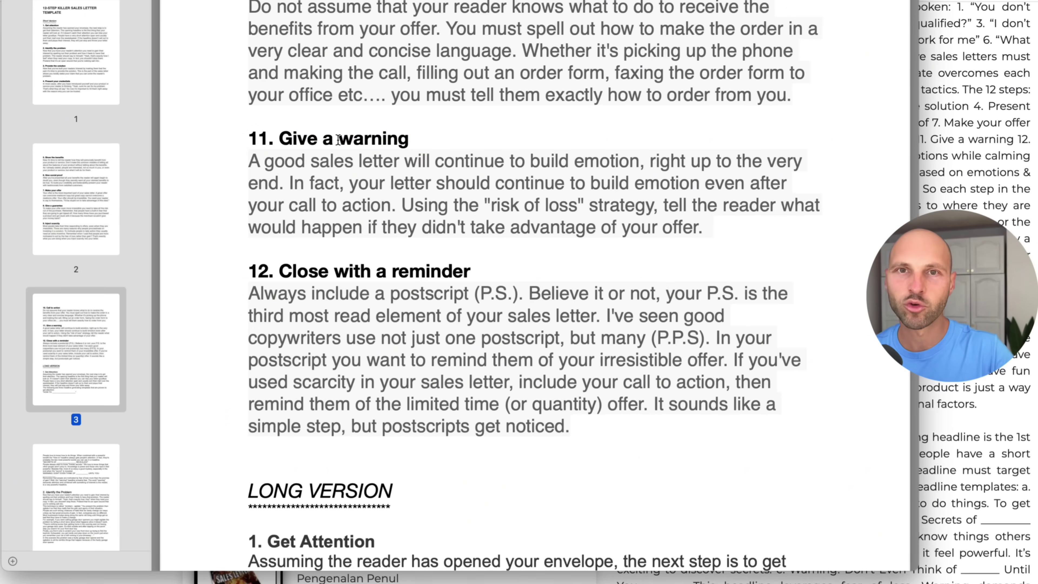
pyautogui.scroll(3, 338, 140)
pyautogui.scroll(-3, 337, 140)
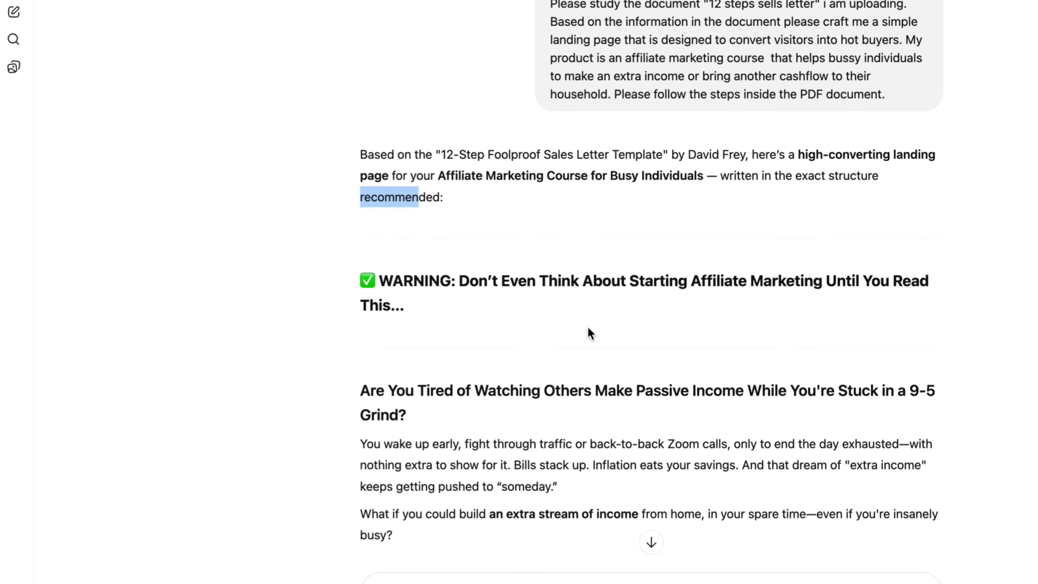
# Examine the generated landing page's WARNING headline about starting affiliate marketing in the ChatGPT response.
pyautogui.scroll(-2, 587, 327)
pyautogui.moveTo(460, 241); pyautogui.dragTo(669, 239)
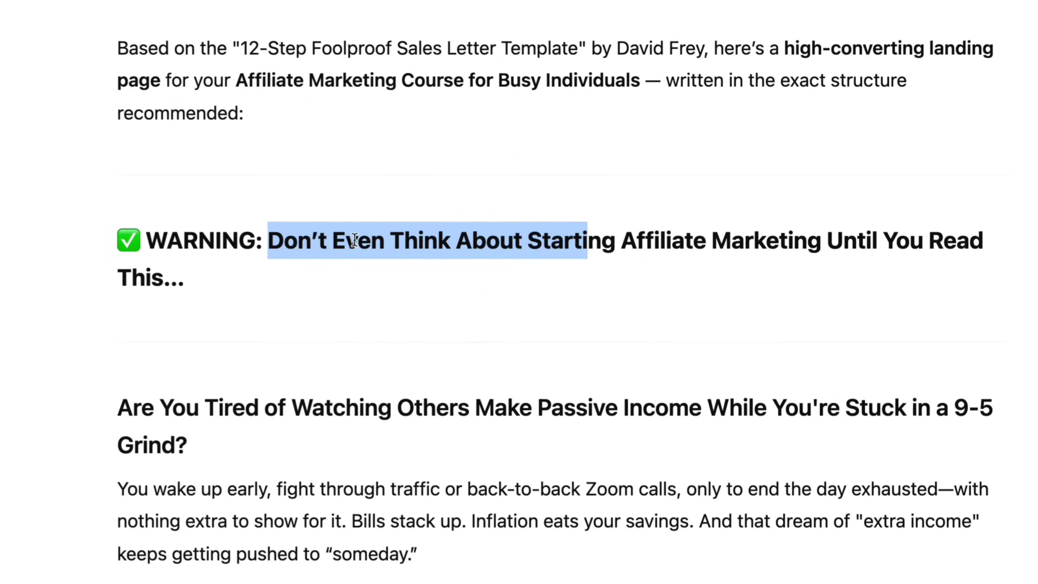
pyautogui.tripleClick(180, 238)
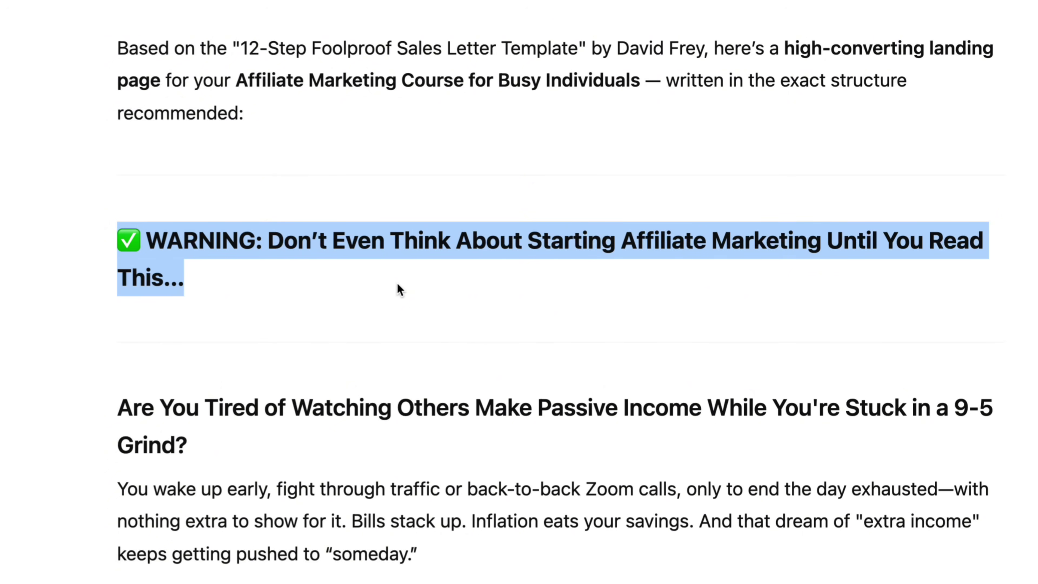
pyautogui.click(274, 280)
pyautogui.click(129, 237)
pyautogui.moveTo(128, 234); pyautogui.dragTo(327, 284)
# Switch back to the template PDF and compare the headline with its title and "Get attention" step.
pyautogui.press('super+Tab')
pyautogui.scroll(20, 368, 8)
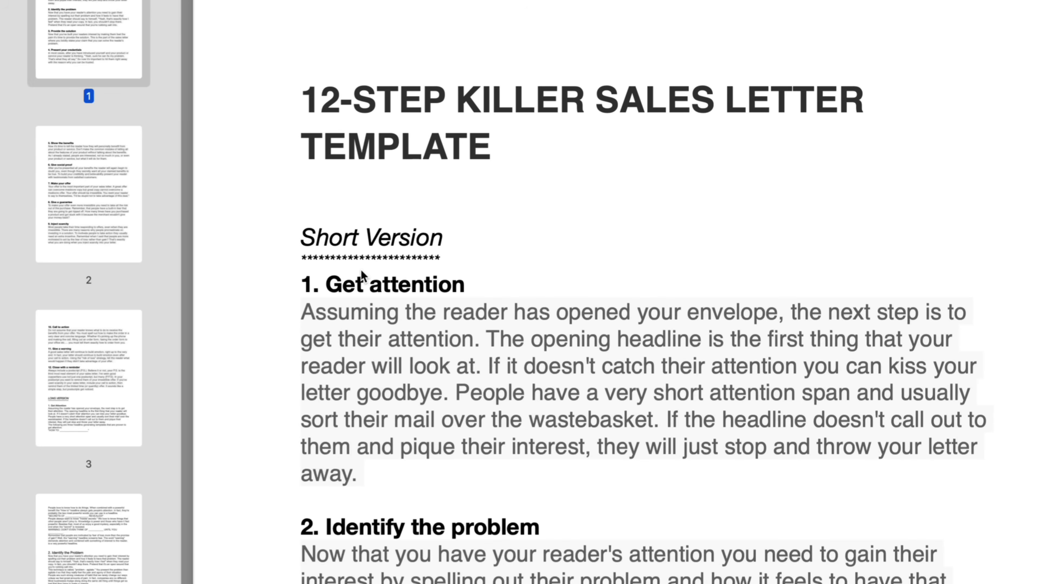
pyautogui.moveTo(302, 103); pyautogui.dragTo(745, 107)
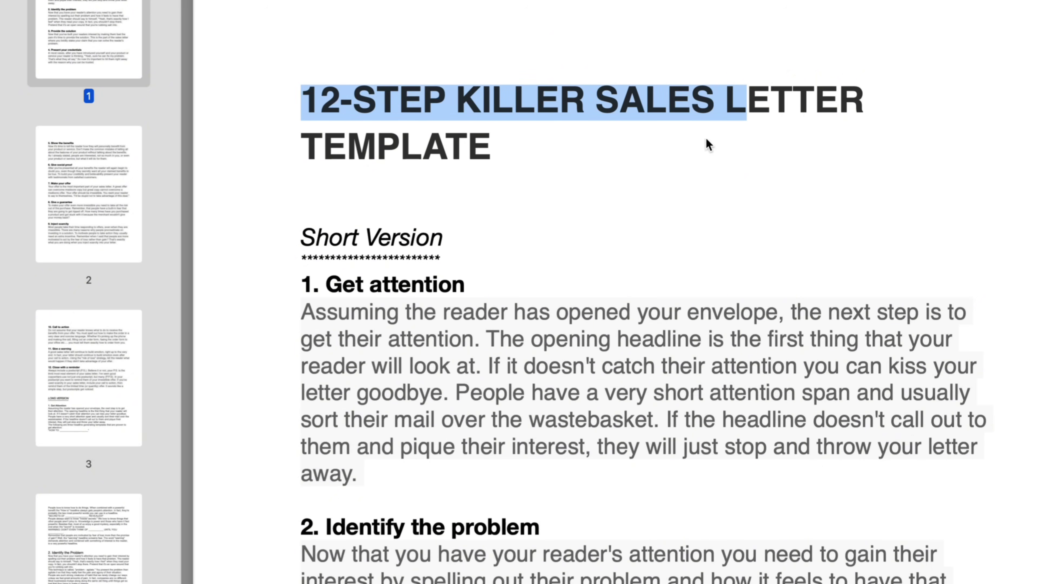
pyautogui.moveTo(289, 280); pyautogui.dragTo(512, 290)
pyautogui.click(512, 289)
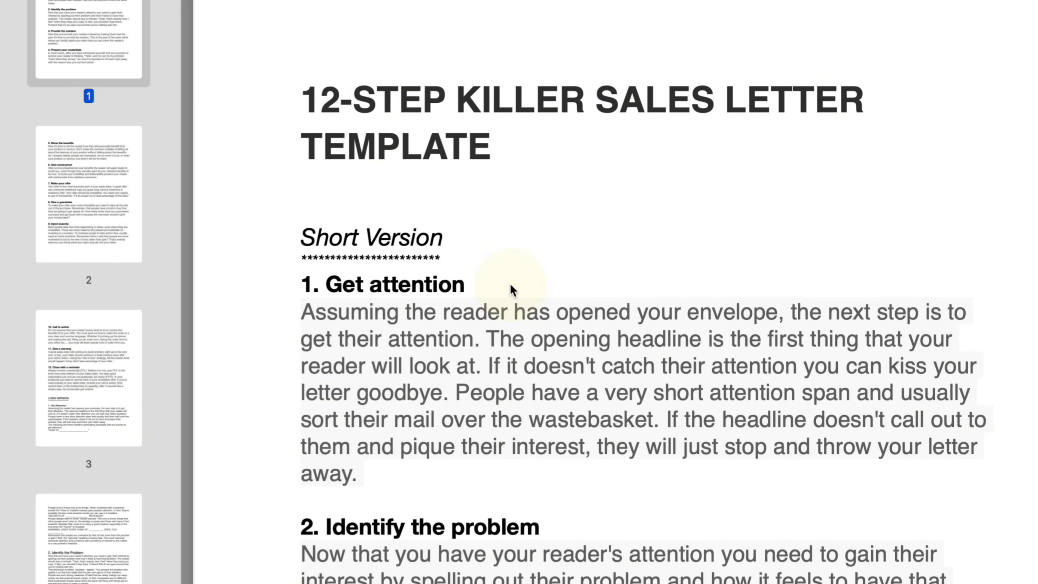
# Return to the ChatGPT response and reread the full WARNING headline.
pyautogui.press('super+Tab')
pyautogui.click(511, 285)
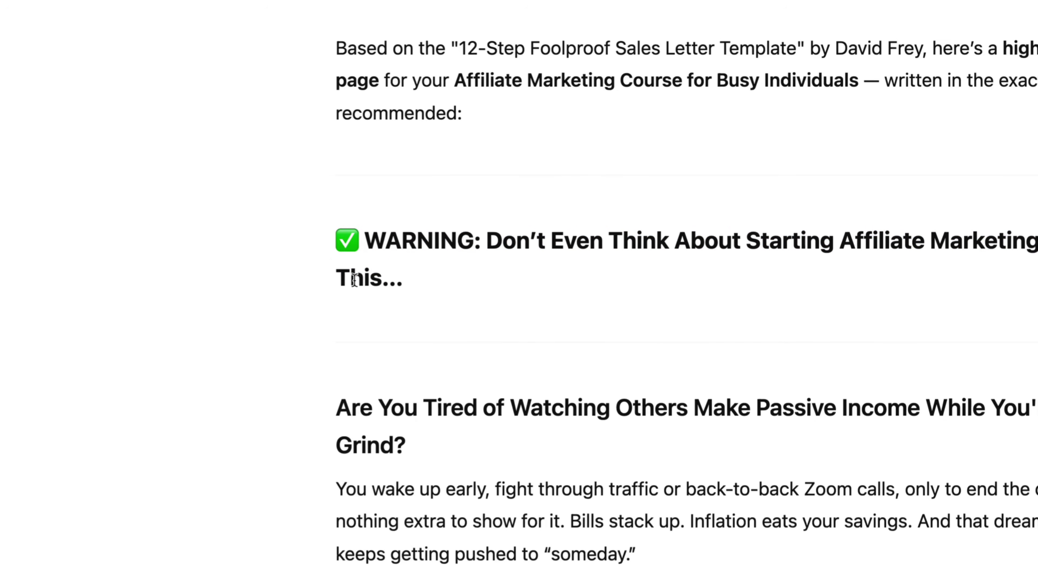
pyautogui.moveTo(116, 241); pyautogui.dragTo(354, 252)
pyautogui.click(343, 292)
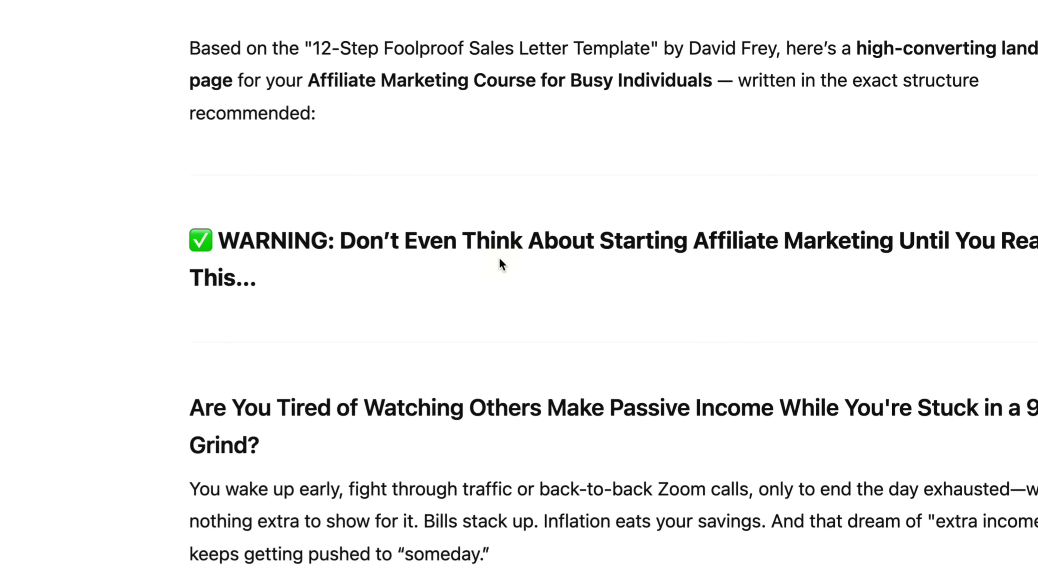
pyautogui.moveTo(672, 271); pyautogui.dragTo(901, 247)
pyautogui.click(475, 281)
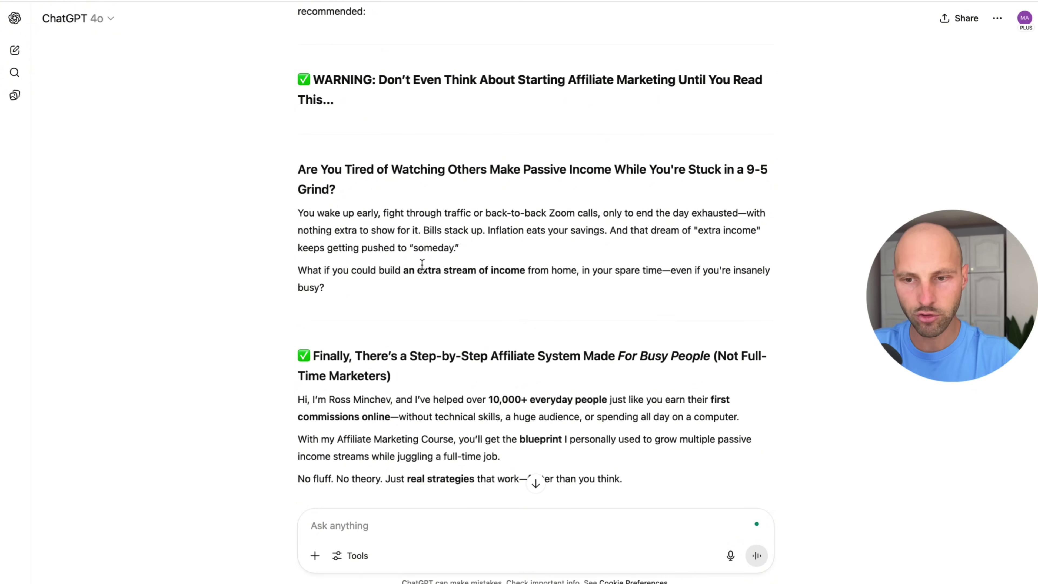
# Review the generated page's problem, solution, course contents and "Real People. Real Results." testimonial sections against the template PDF.
pyautogui.scroll(-1, 422, 265)
pyautogui.moveTo(290, 105); pyautogui.dragTo(447, 248)
pyautogui.scroll(-4, 319, 209)
pyautogui.moveTo(299, 175); pyautogui.dragTo(591, 299)
pyautogui.scroll(-4, 353, 354)
pyautogui.click(273, 188)
pyautogui.moveTo(273, 187); pyautogui.dragTo(552, 313)
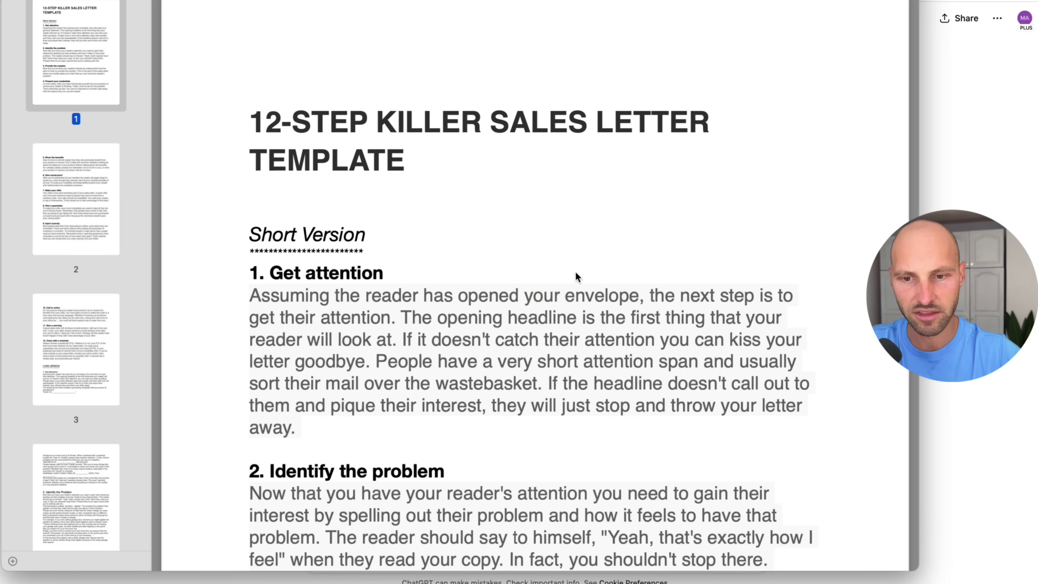
pyautogui.scroll(-8, 439, 336)
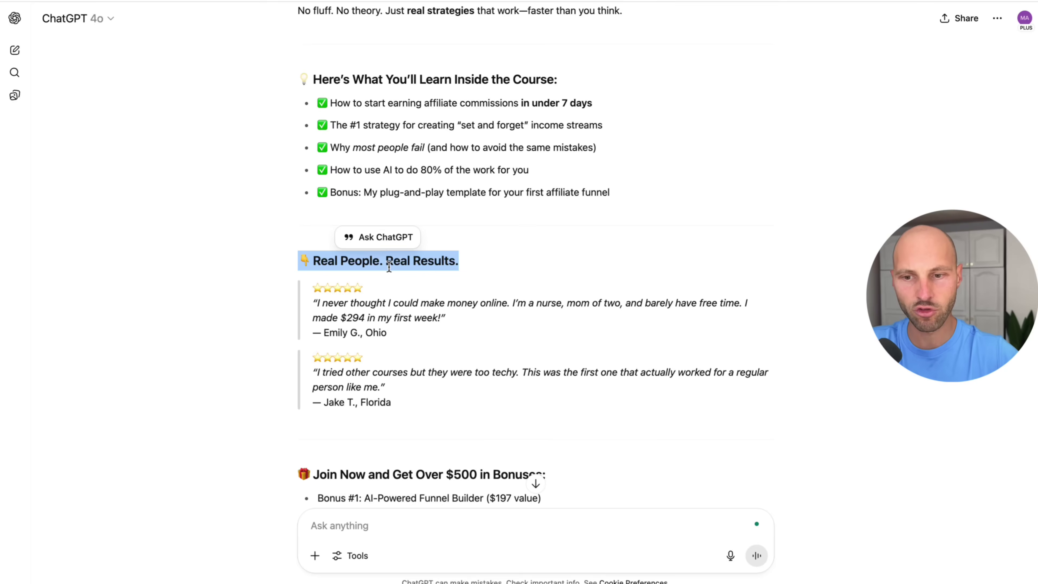
pyautogui.click(558, 138)
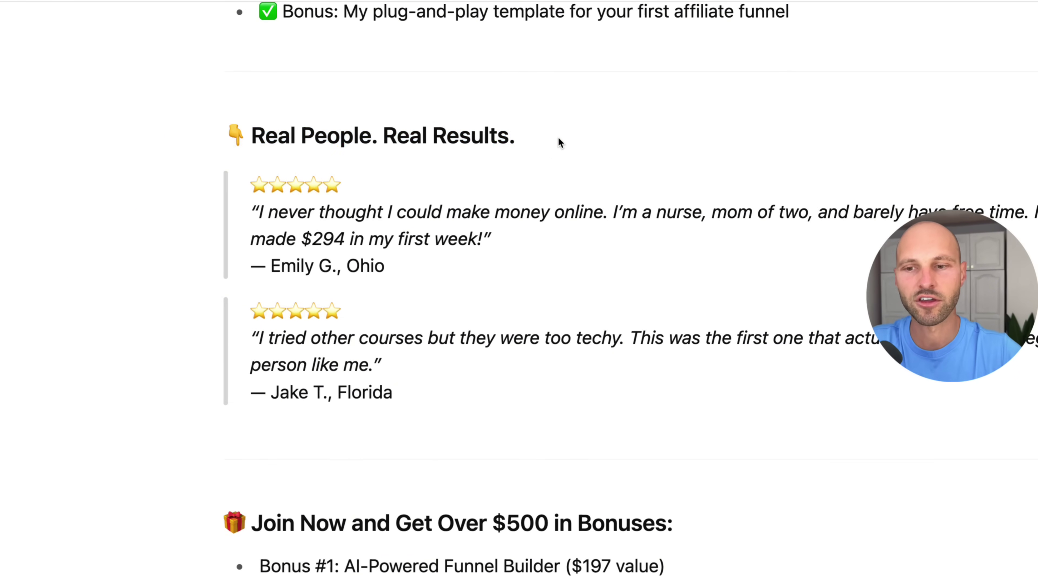
# Reread the ChatGPT landing page copy, highlighting the 9-5 Grind headline and the "Finally, There's a Step-by-Step Affiliate System" heading.
pyautogui.scroll(-3, 558, 139)
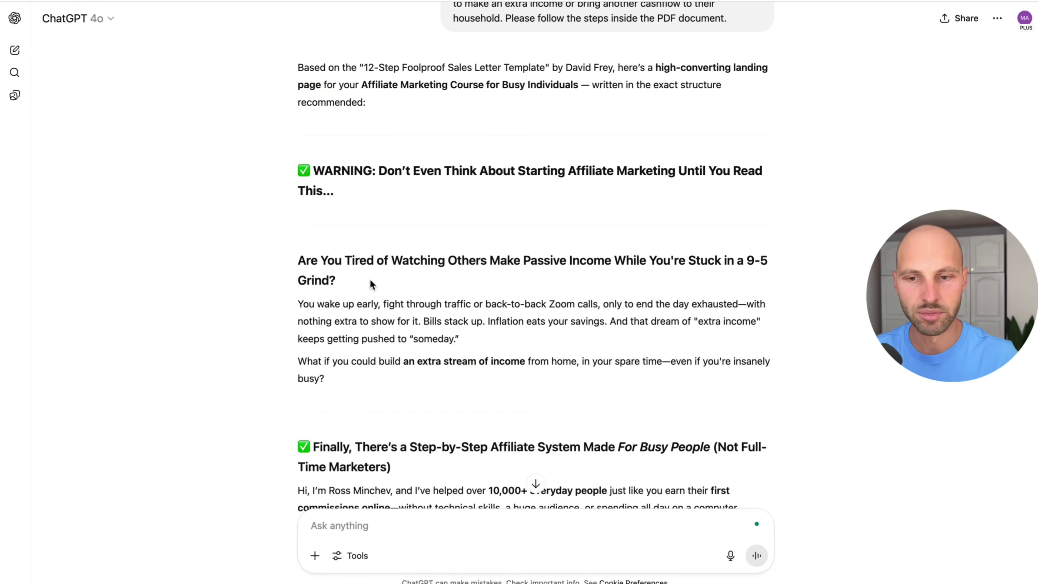
pyautogui.scroll(-3, 370, 282)
pyautogui.scroll(-3, 449, 305)
pyautogui.scroll(-1, 448, 306)
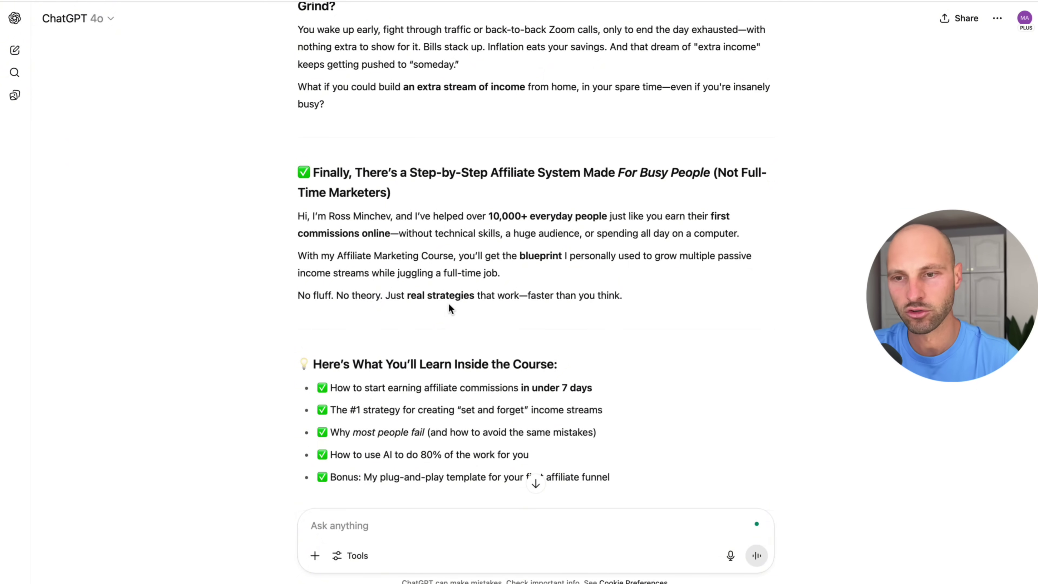
pyautogui.scroll(7, 448, 304)
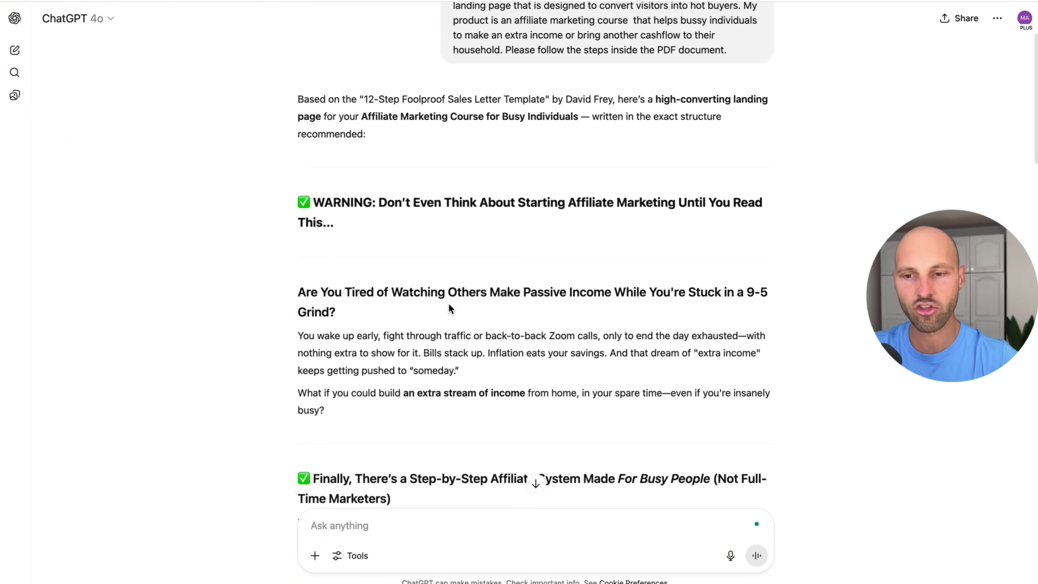
pyautogui.moveTo(298, 292); pyautogui.dragTo(336, 312)
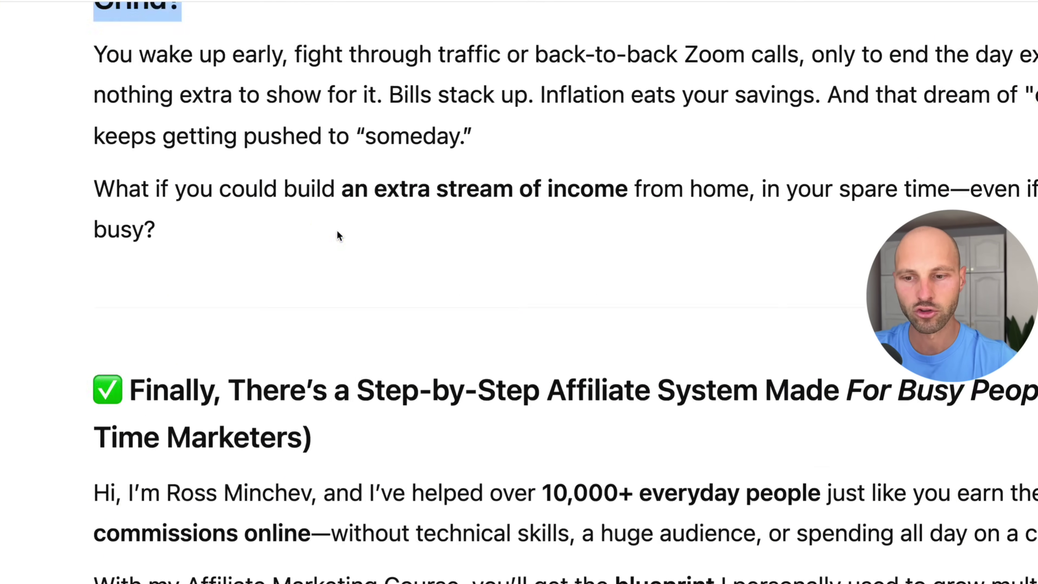
pyautogui.moveTo(94, 390); pyautogui.dragTo(433, 440)
pyautogui.scroll(9, 350, 298)
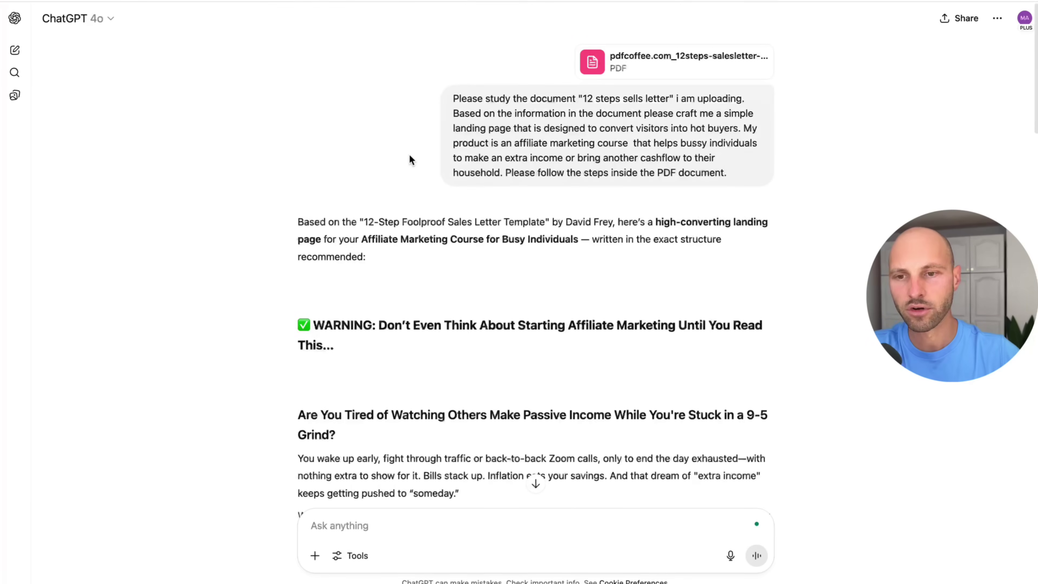
pyautogui.scroll(-5, 410, 157)
pyautogui.scroll(5, 410, 156)
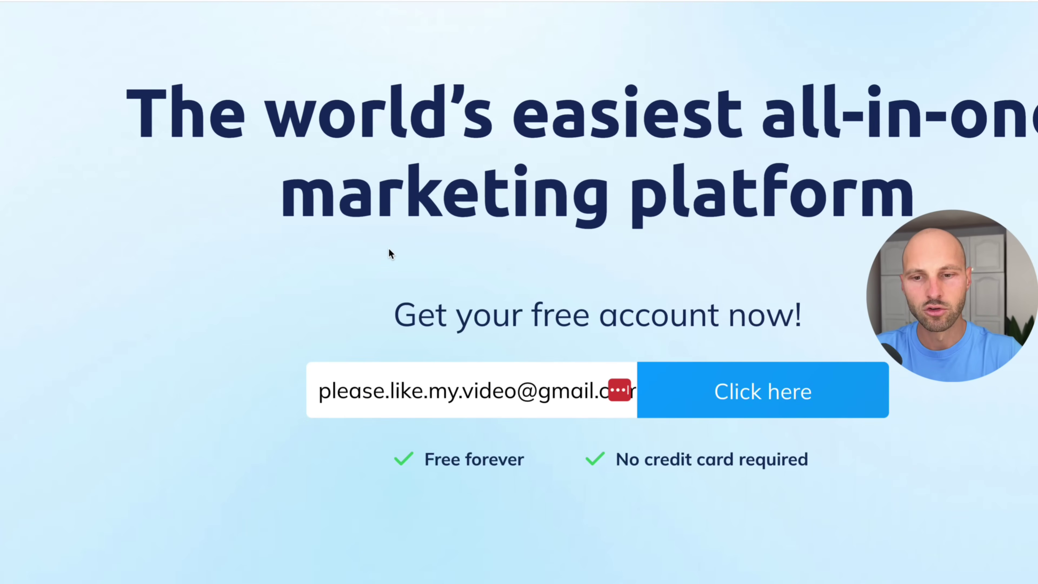
# Examine the all-in-one marketing platform's homepage headline and the existing ClickBank sales page in its page editor.
pyautogui.moveTo(349, 192); pyautogui.dragTo(833, 189)
pyautogui.click(833, 190)
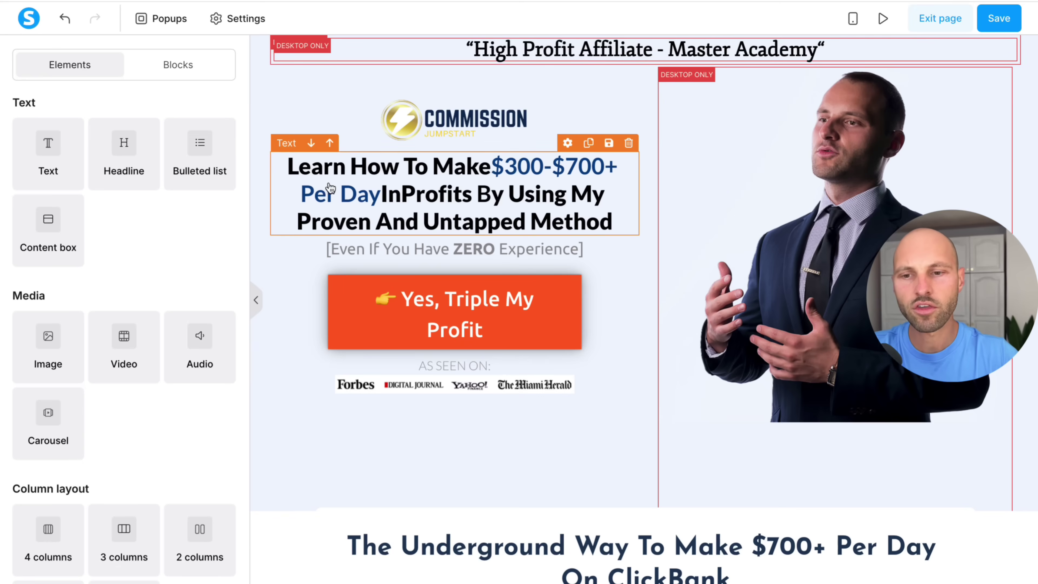
pyautogui.scroll(-10, 742, 169)
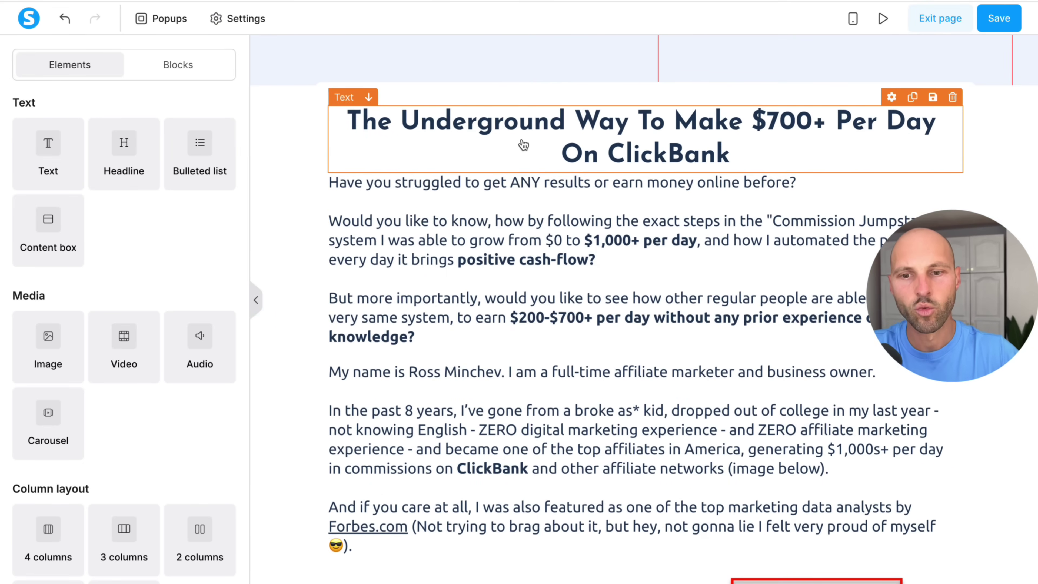
pyautogui.scroll(-2, 460, 223)
pyautogui.scroll(-5, 465, 224)
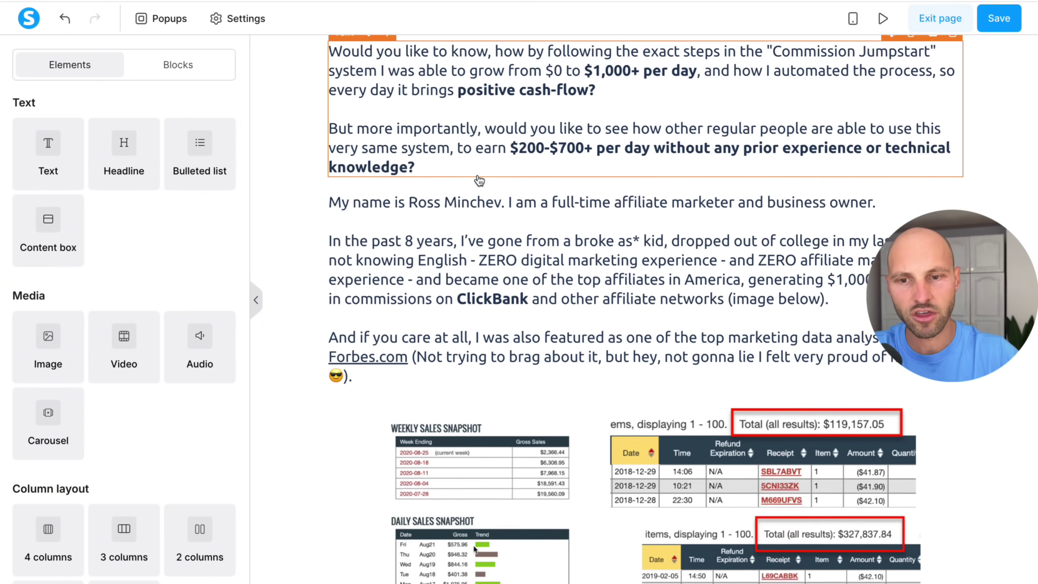
pyautogui.scroll(6, 480, 180)
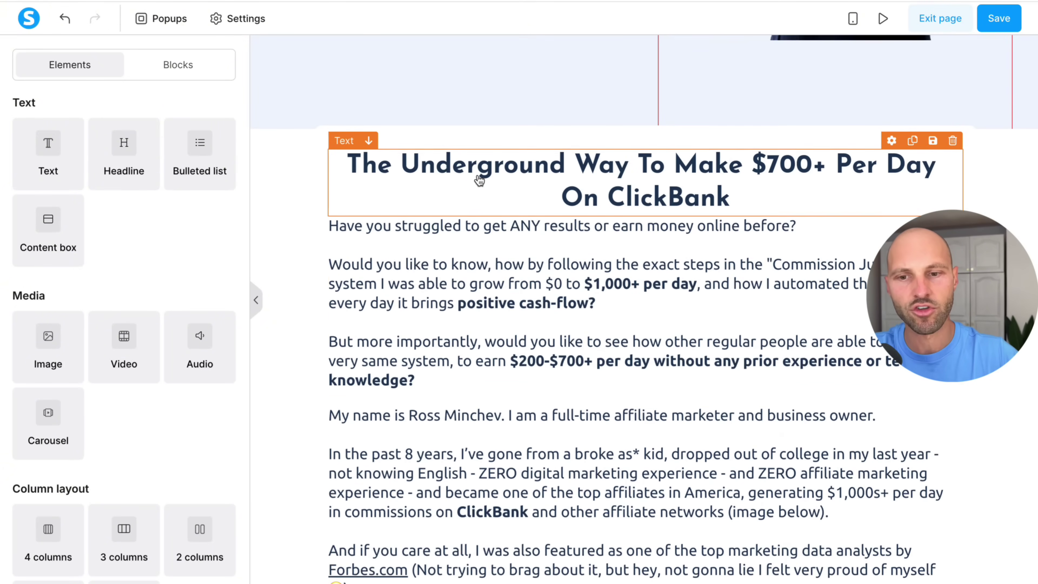
# Try adding filler text to the "Commission Jumpstart" paragraph of the sales page and delete it again.
pyautogui.moveTo(489, 225); pyautogui.dragTo(415, 223)
pyautogui.click(415, 223)
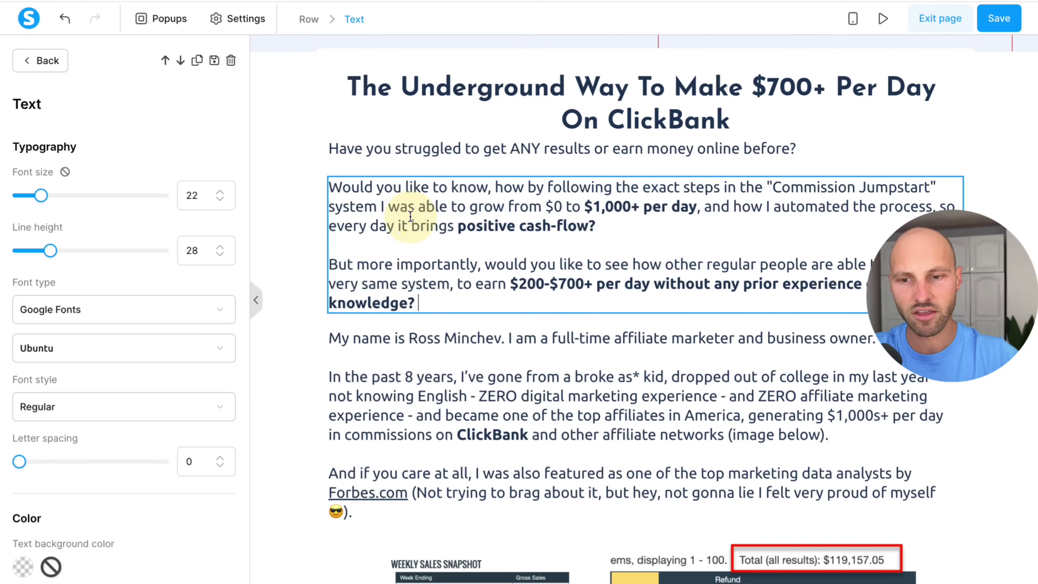
pyautogui.write('cwjkrhswkjrhwkjrhwkjrewjkrc')
pyautogui.hotkey('shift', 'Home')
pyautogui.press('BackSpace')
pyautogui.click(301, 197)
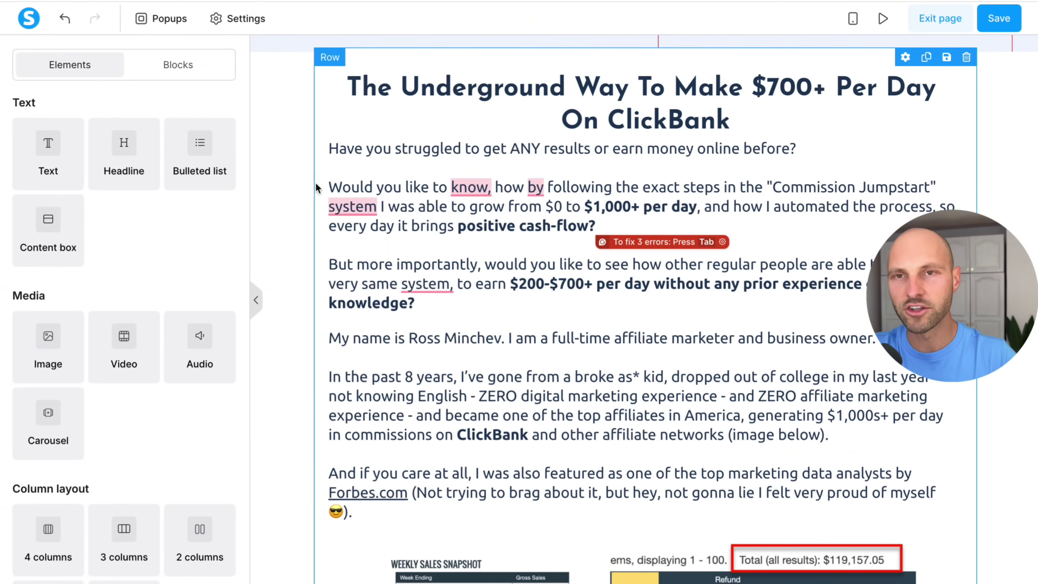
pyautogui.scroll(-10, 315, 189)
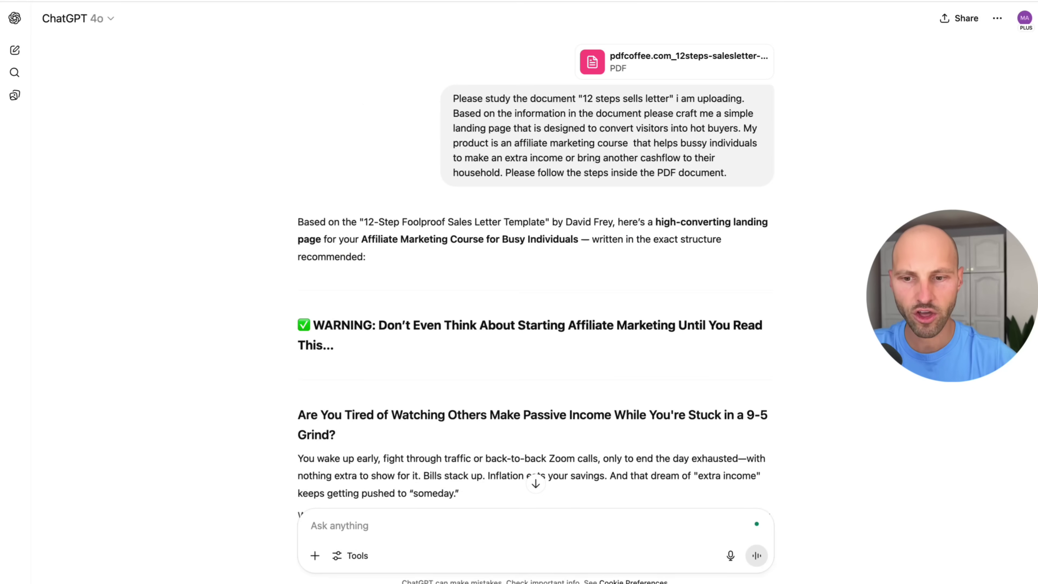
# Return to the ChatGPT chat and ask it to convert the landing page into a ready to use prompt for lovable.dev.
pyautogui.scroll(-20, 422, 498)
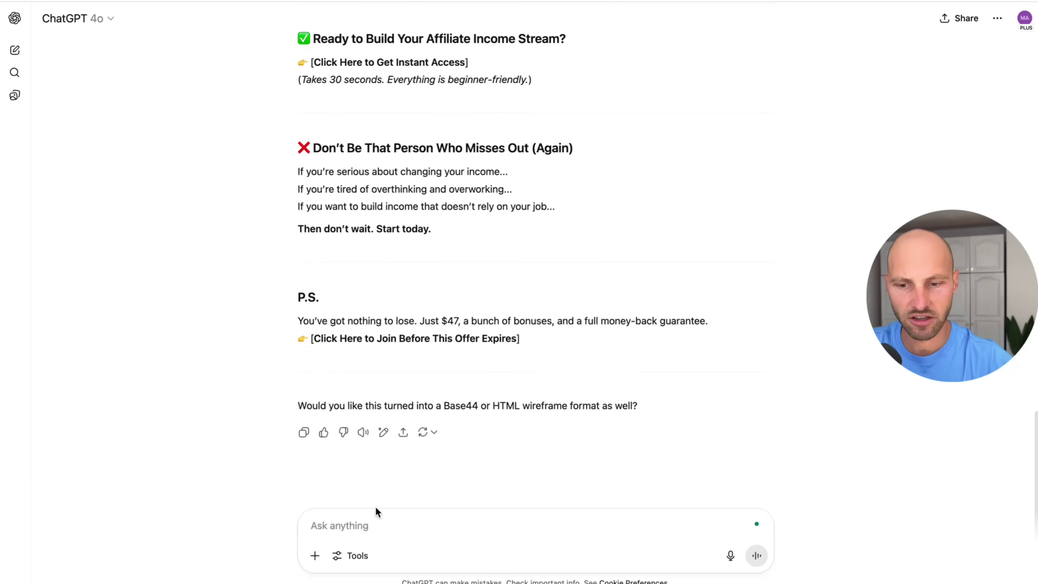
pyautogui.click(360, 532)
pyautogui.write('Pl')
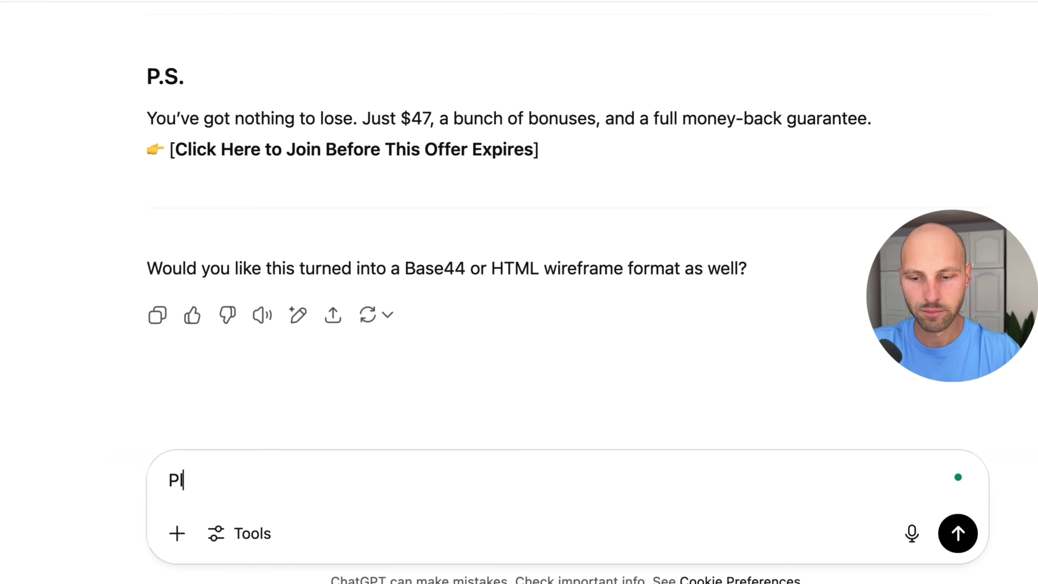
pyautogui.write('ease convert this into a ready to use pro')
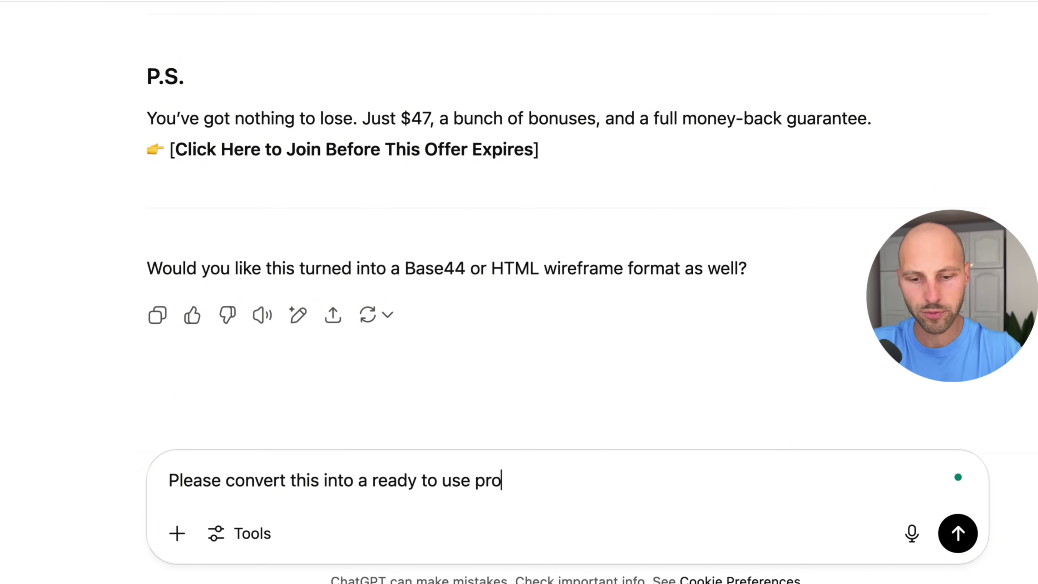
pyautogui.write('mpt for lovable.')
pyautogui.click(626, 480)
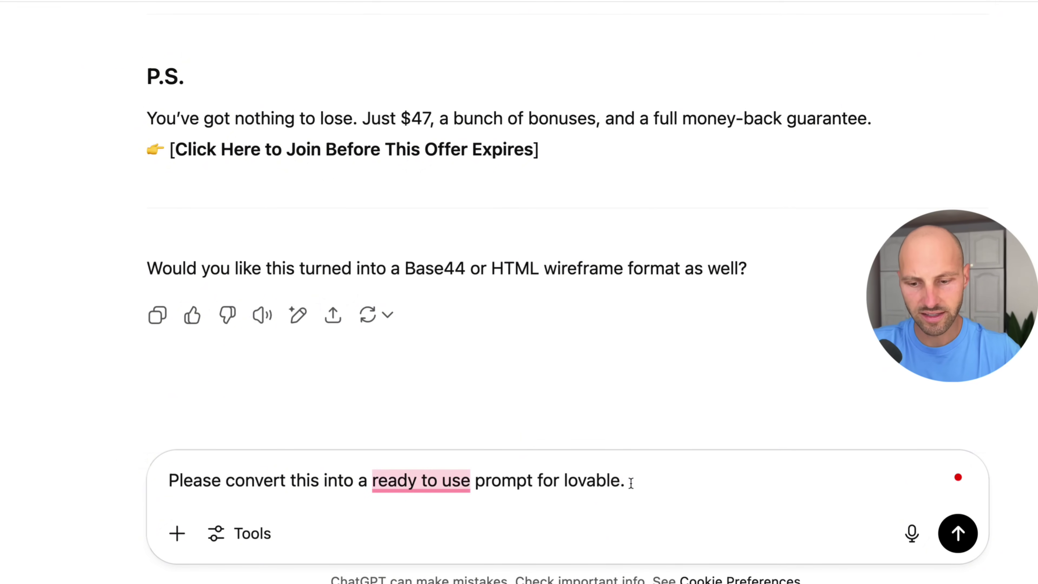
pyautogui.write('dev')
pyautogui.press('Return')
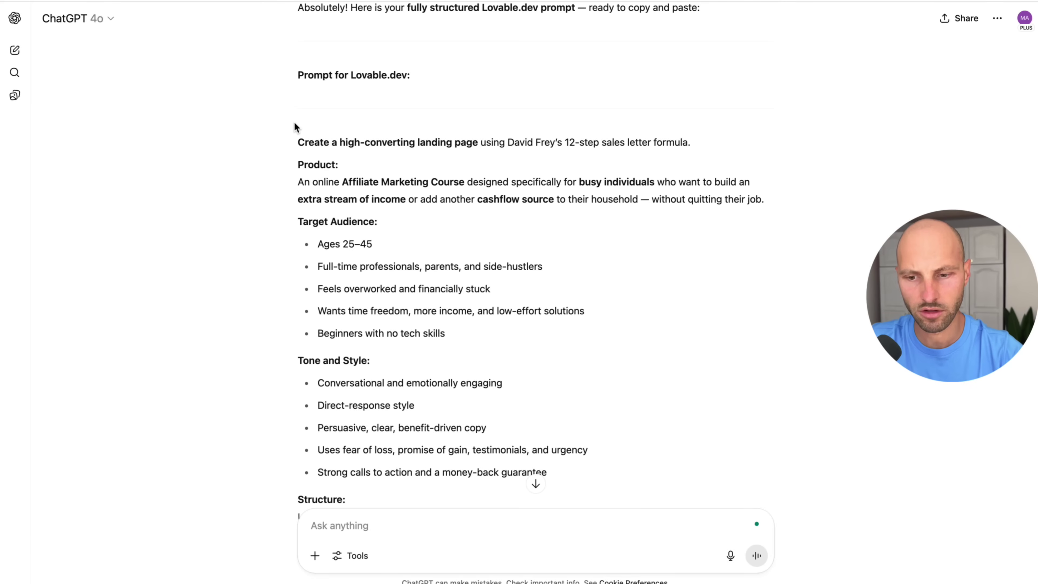
# Look through the generated Lovable.dev prompt and copy the whole response.
pyautogui.scroll(-2, 294, 106)
pyautogui.moveTo(294, 84); pyautogui.dragTo(507, 346)
pyautogui.scroll(-10, 508, 346)
pyautogui.scroll(-15, 508, 346)
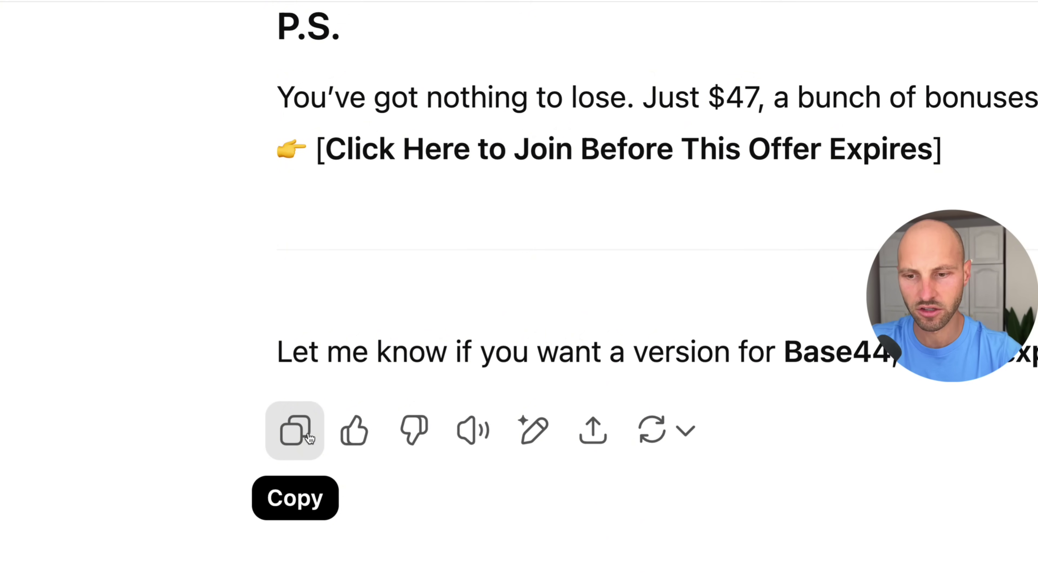
pyautogui.click(296, 438)
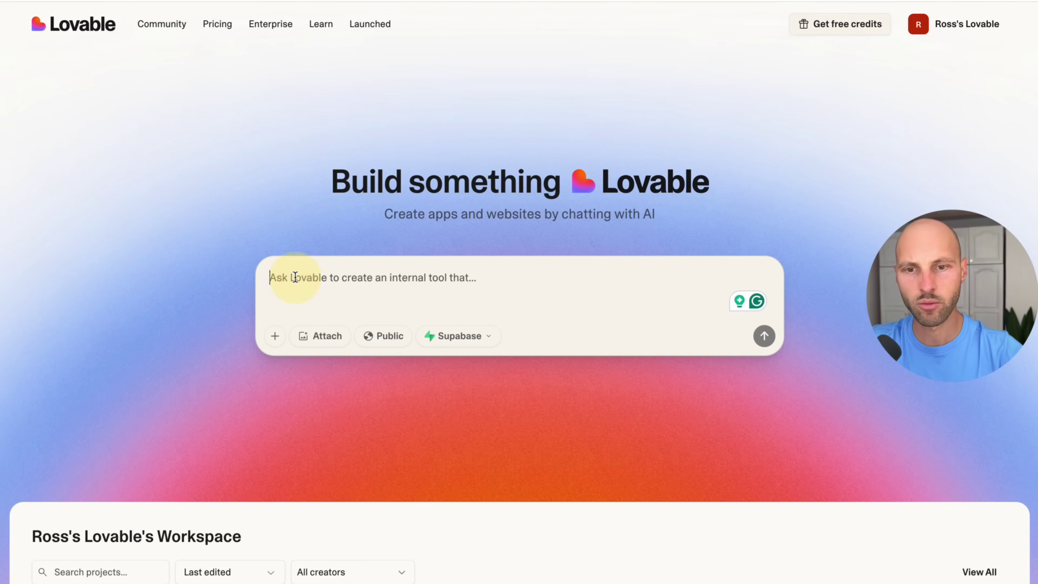
# Switch to Lovable, paste the copied prompt into the project request and delete its introductory text.
pyautogui.rightClick(296, 281)
pyautogui.click(352, 391)
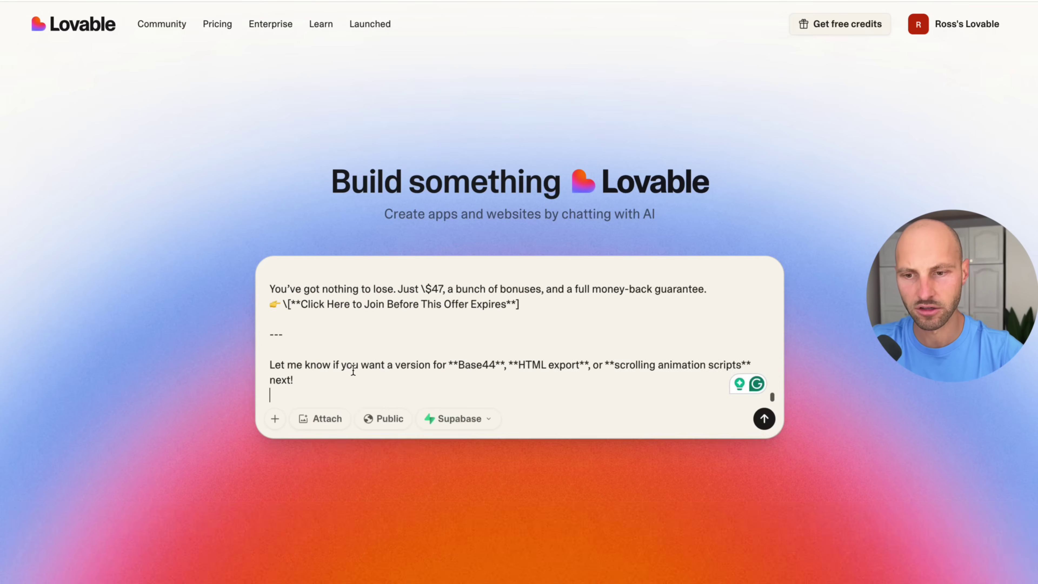
pyautogui.scroll(10, 754, 283)
pyautogui.click(754, 282)
pyautogui.moveTo(754, 282); pyautogui.dragTo(262, 278)
pyautogui.press('BackSpace')
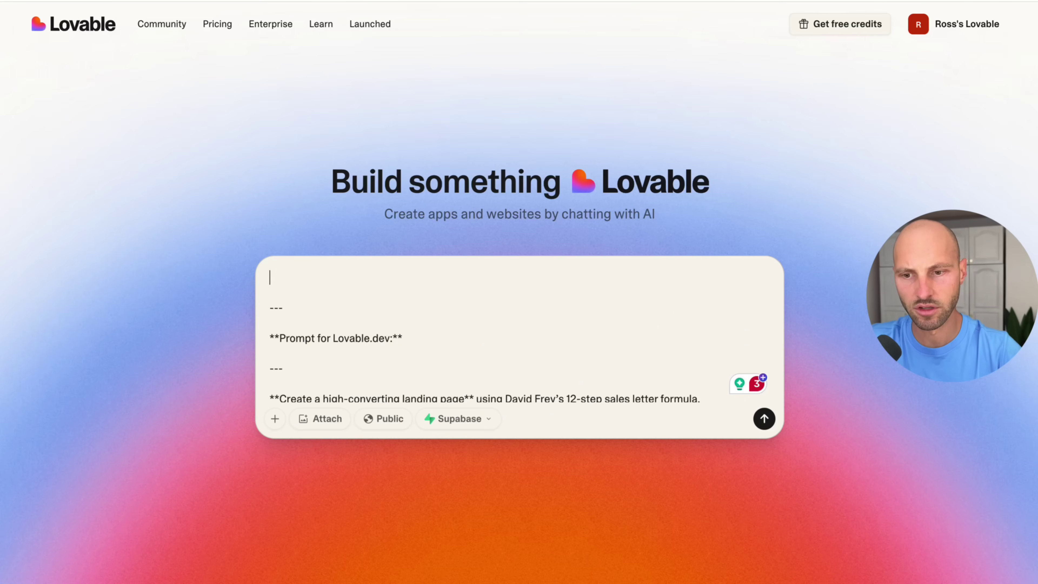
pyautogui.moveTo(326, 326); pyautogui.dragTo(231, 295)
pyautogui.press('BackSpace')
pyautogui.scroll(-15, 345, 328)
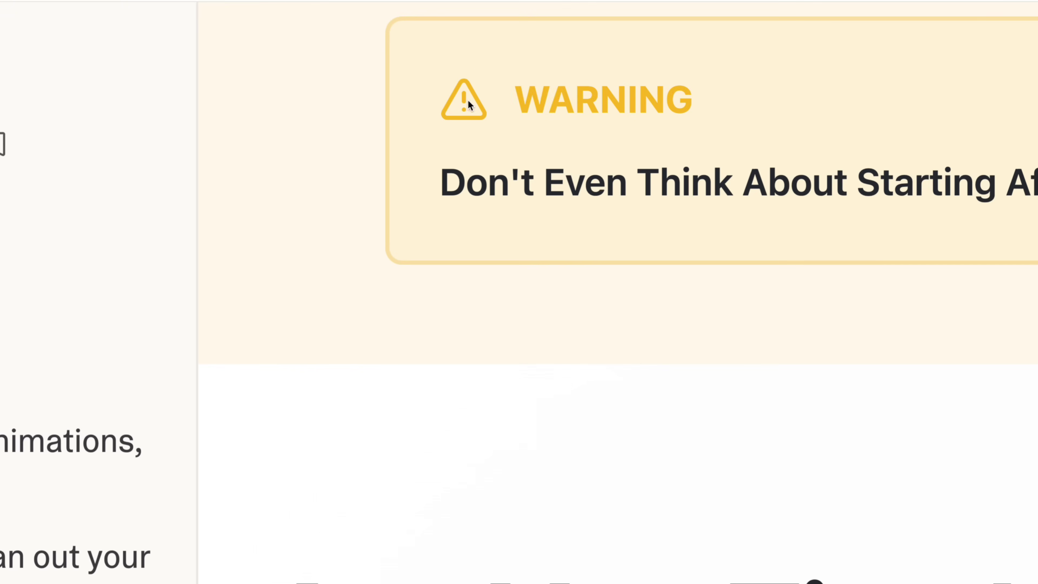
# Examine the WARNING label and the "Don't Even Think About Starting Affiliate Marketing" line on the built landing page.
pyautogui.moveTo(470, 104); pyautogui.dragTo(727, 99)
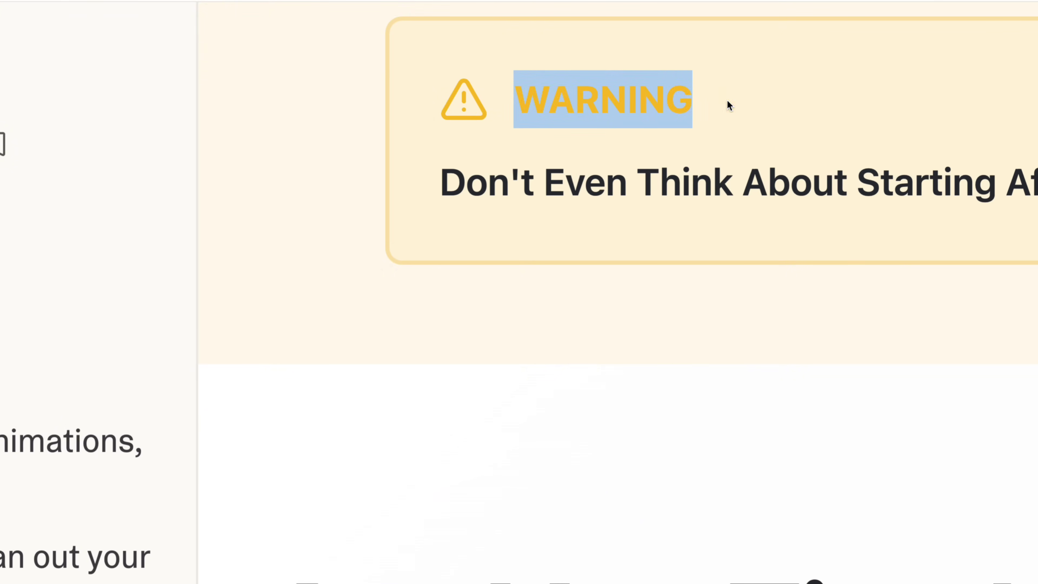
pyautogui.click(726, 99)
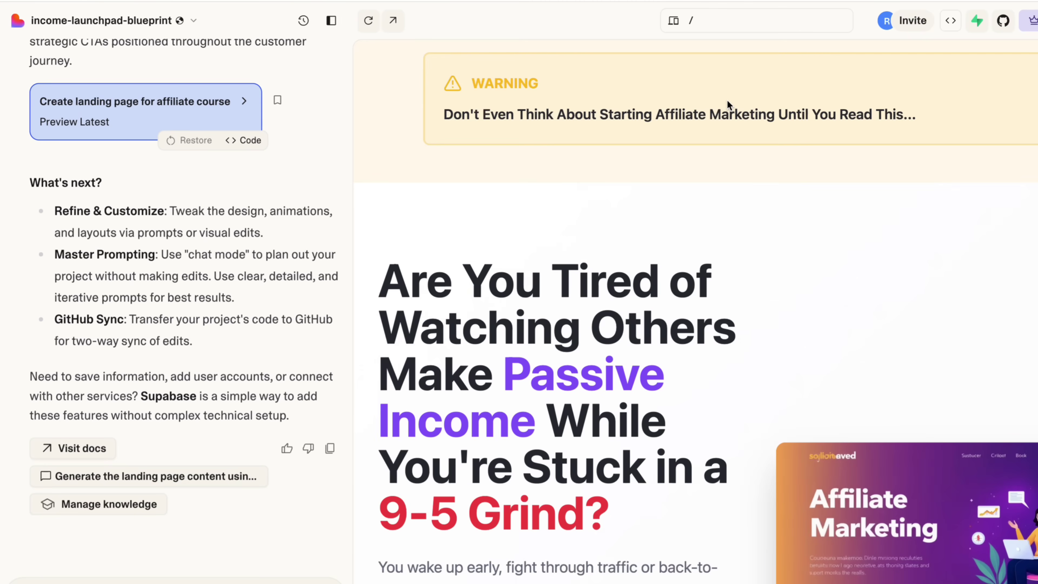
pyautogui.click(441, 115)
pyautogui.moveTo(441, 115); pyautogui.dragTo(933, 109)
pyautogui.click(933, 110)
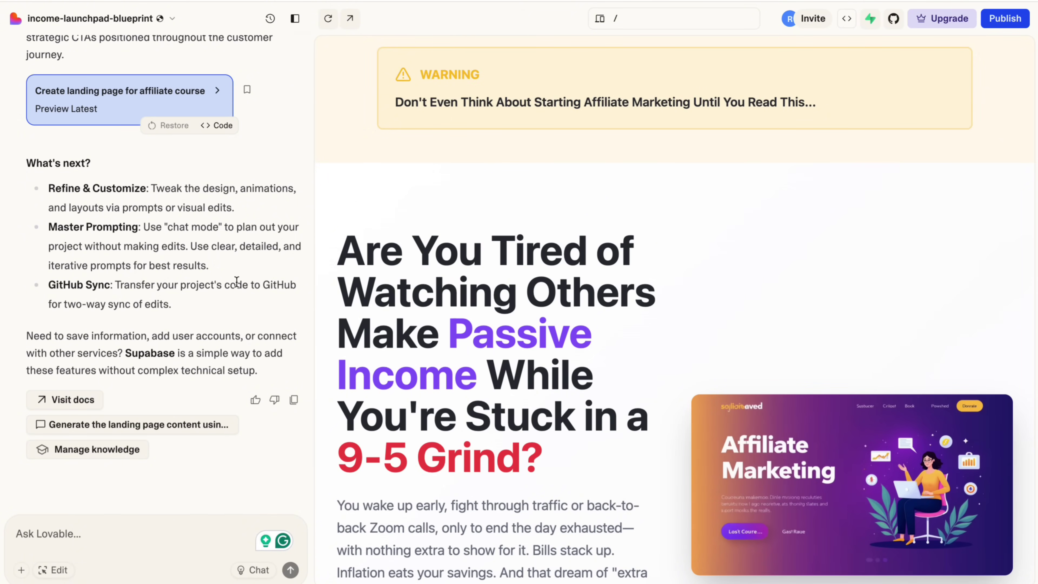
# Hide the Lovable chat and review the landing page preview down to its P.S. section.
pyautogui.scroll(10, 235, 281)
pyautogui.scroll(-10, 254, 164)
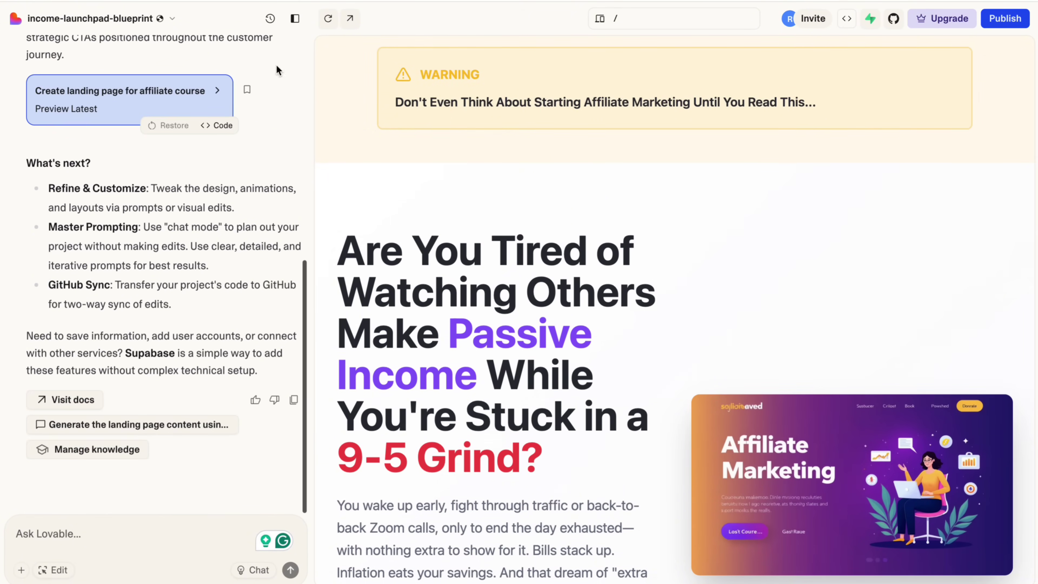
pyautogui.click(295, 19)
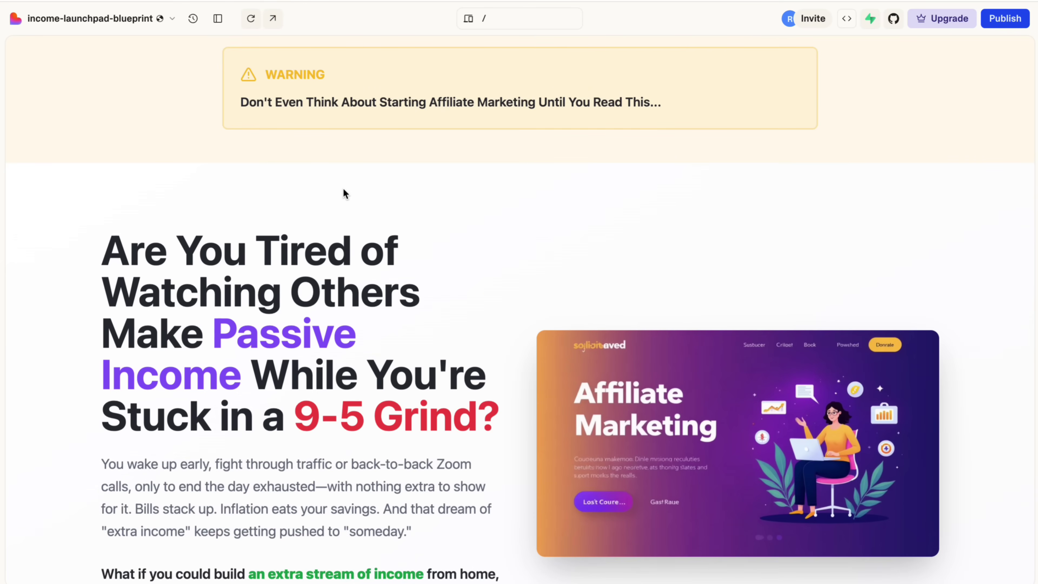
pyautogui.scroll(-6, 343, 188)
pyautogui.scroll(-15, 342, 190)
pyautogui.scroll(-20, 344, 189)
pyautogui.scroll(-8, 343, 188)
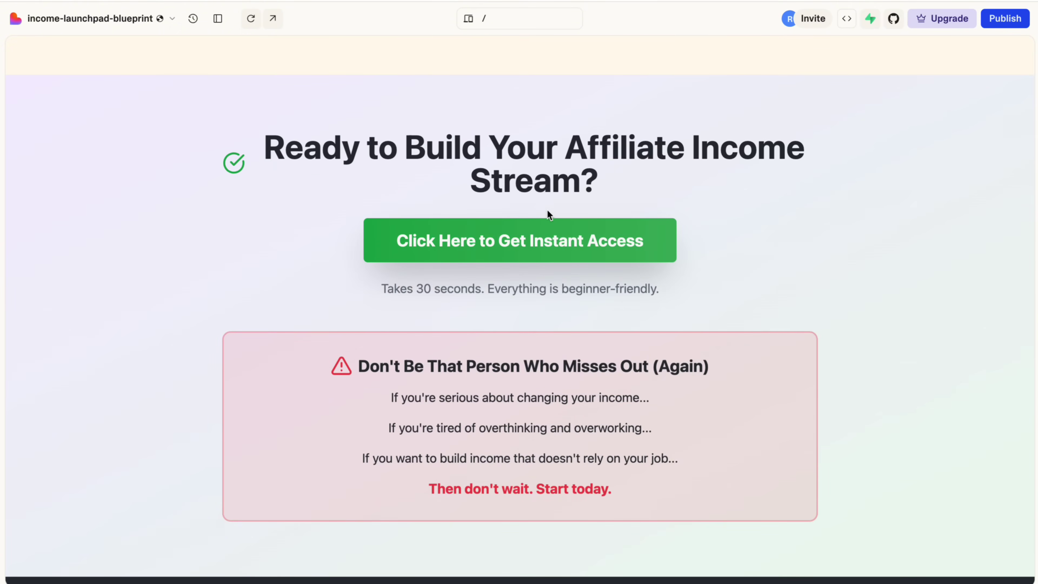
pyautogui.scroll(-4, 547, 215)
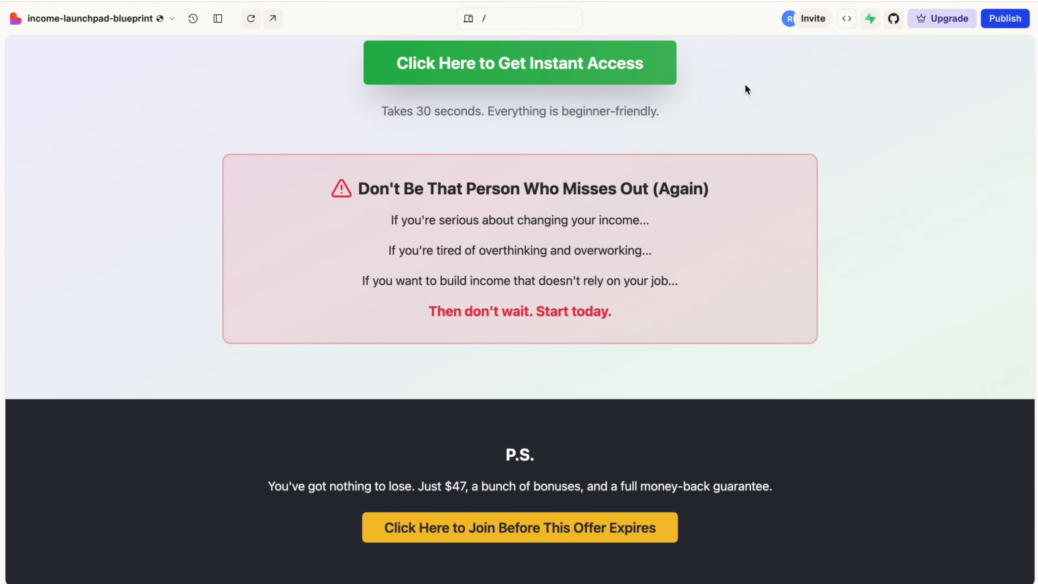
# Switch between the landing page preview and the other open window to compare their text, highlighting key passages.
pyautogui.press('super+Tab')
pyautogui.scroll(-4, 531, 286)
pyautogui.scroll(3, 531, 286)
pyautogui.moveTo(251, 80); pyautogui.dragTo(479, 85)
pyautogui.press('super+Tab')
pyautogui.moveTo(452, 228); pyautogui.dragTo(611, 229)
pyautogui.moveTo(334, 268); pyautogui.dragTo(967, 280)
pyautogui.moveTo(422, 323); pyautogui.dragTo(734, 324)
pyautogui.moveTo(810, 323); pyautogui.dragTo(1026, 334)
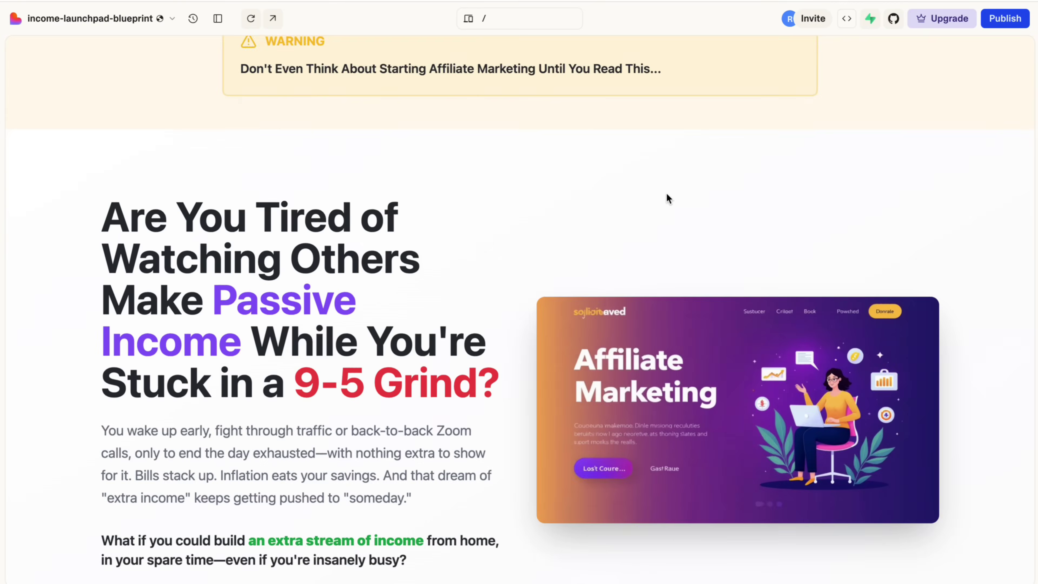
pyautogui.scroll(-5, 532, 287)
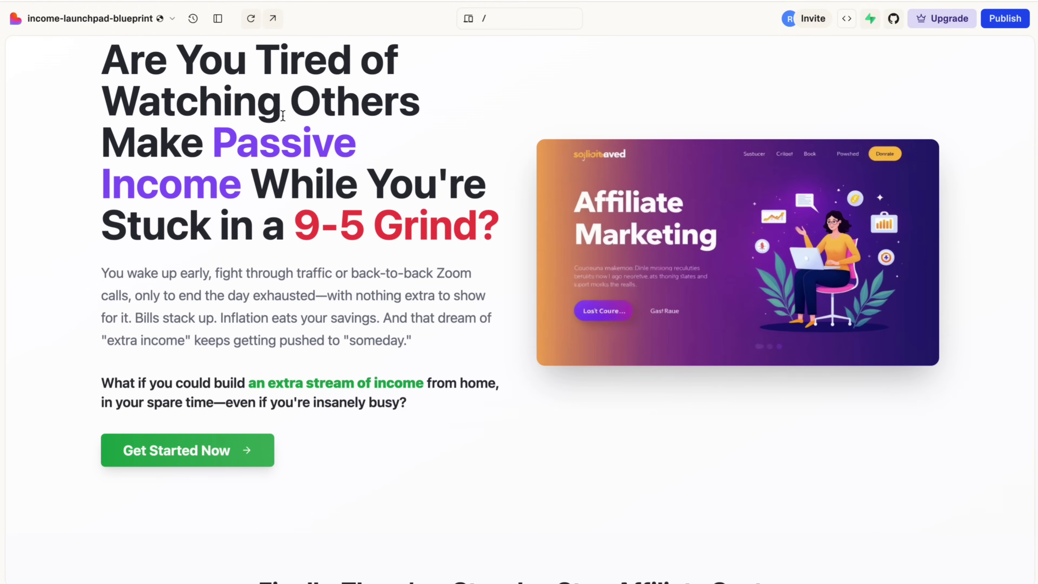
# Show the Lovable chat again and turn on element selection for editing the preview.
pyautogui.click(220, 20)
pyautogui.click(270, 531)
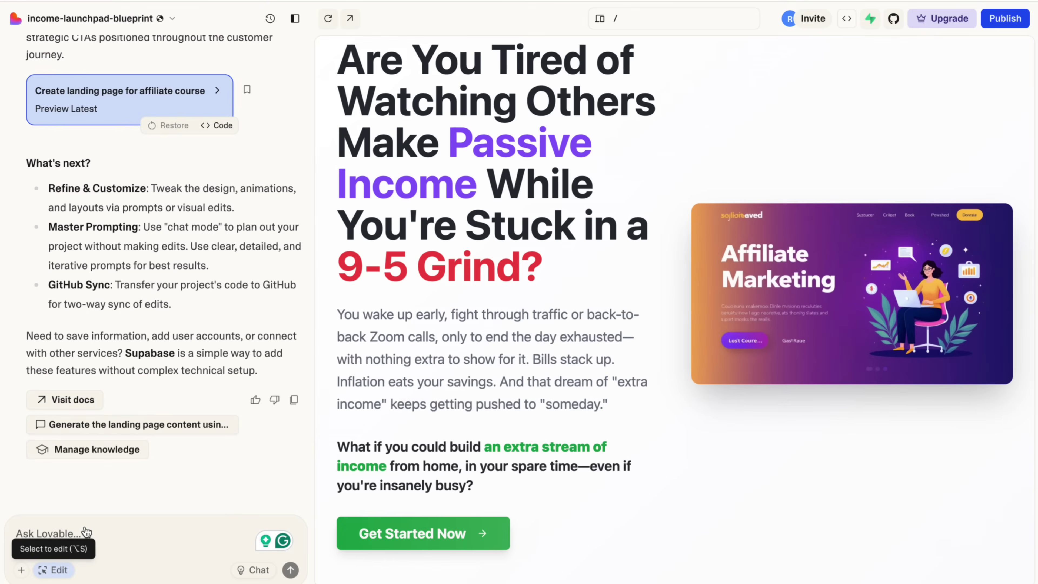
pyautogui.click(86, 531)
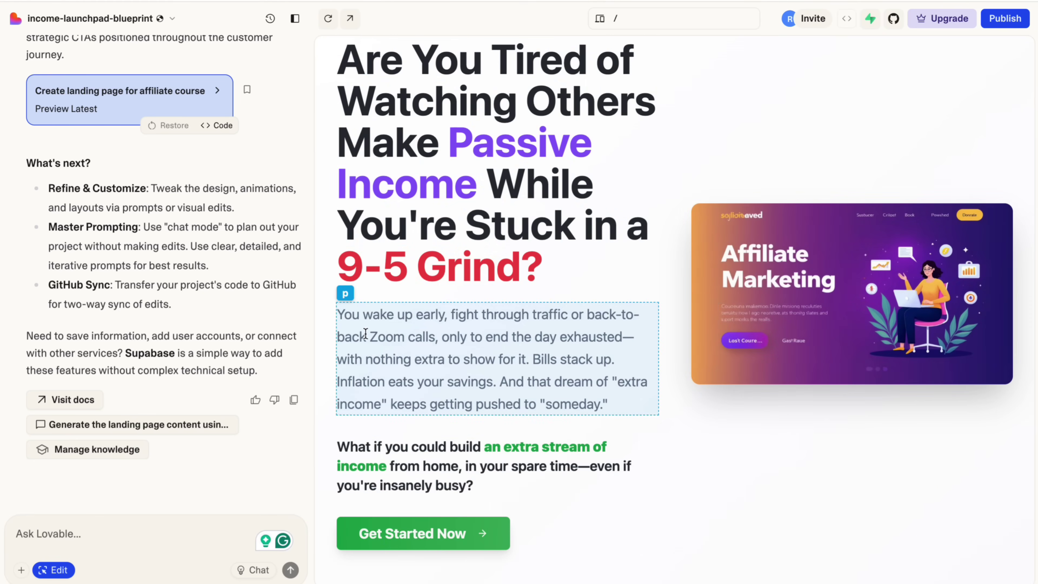
# Select the "Finally, There's a Step-by-Step Affiliate System" heading and submit the quick change "Make the text green".
pyautogui.scroll(-4, 429, 368)
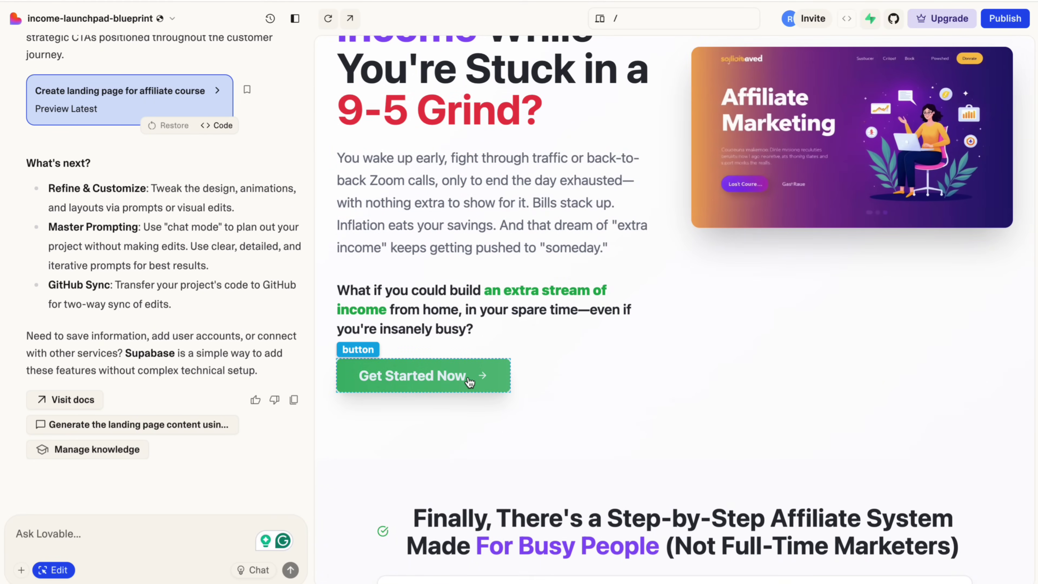
pyautogui.scroll(-4, 470, 376)
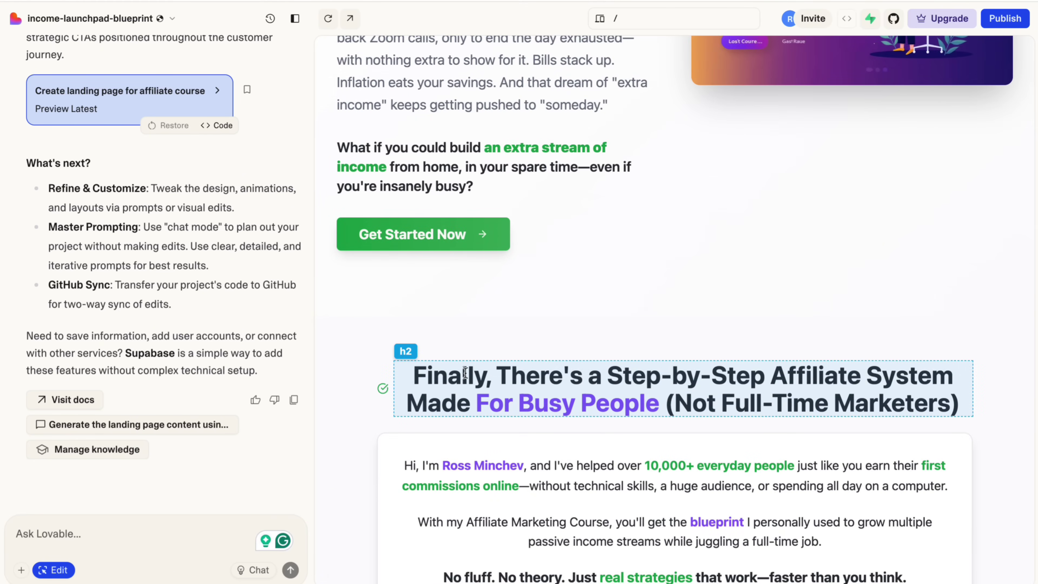
pyautogui.doubleClick(448, 383)
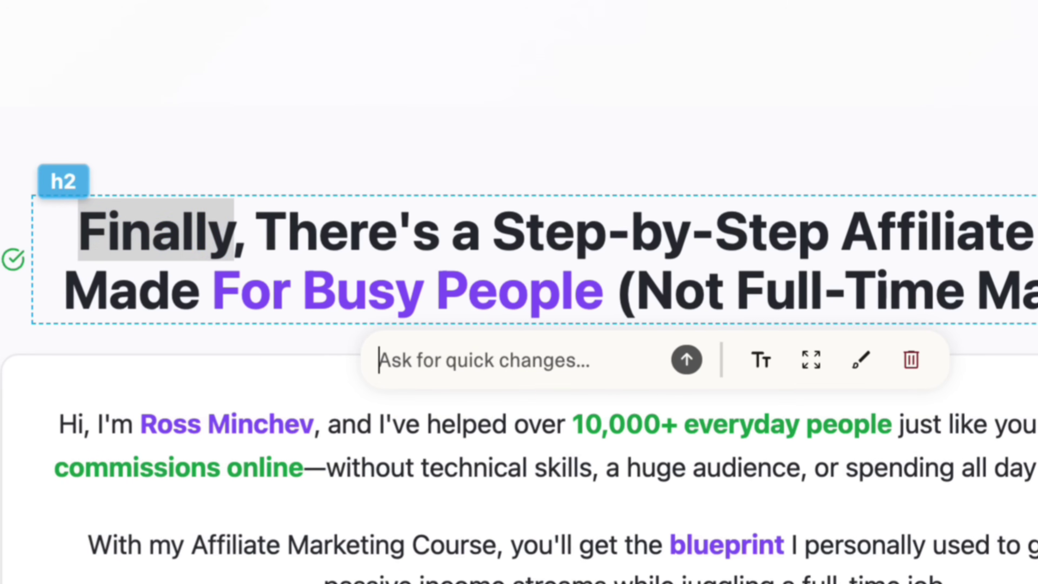
pyautogui.write('Make ')
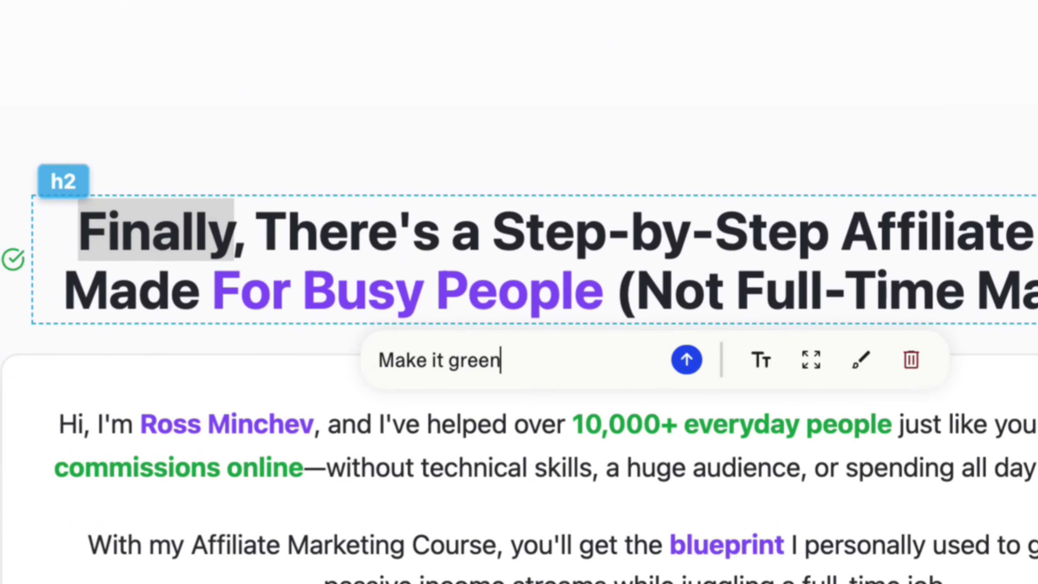
pyautogui.write('the text g')
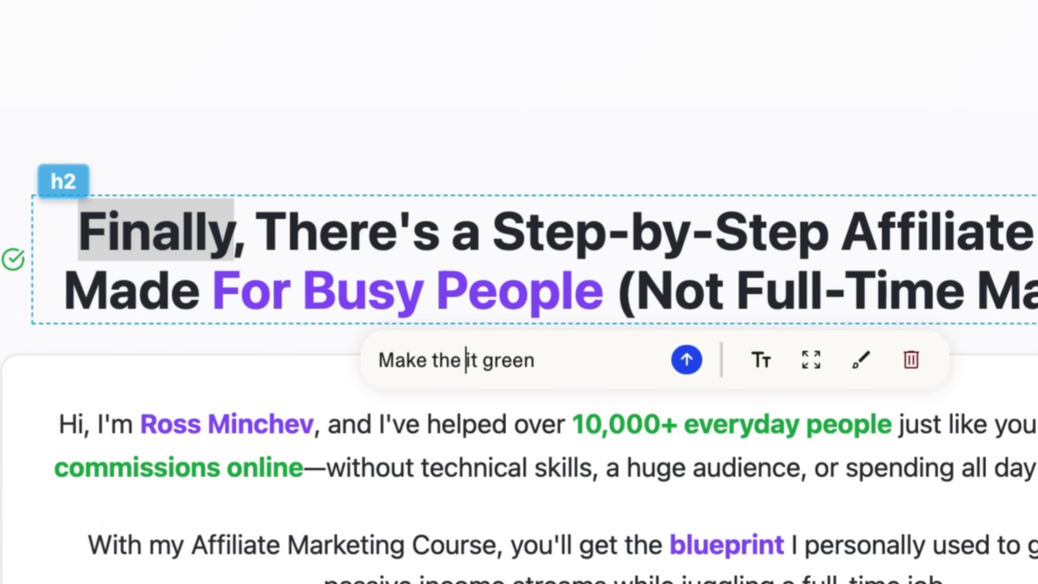
pyautogui.press('BackSpace')
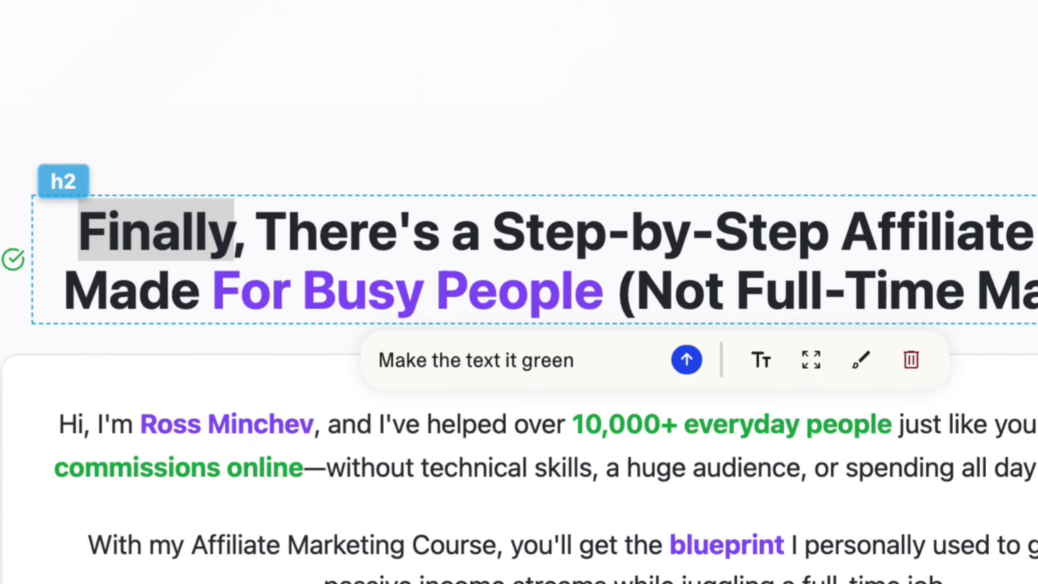
pyautogui.press('Delete')
pyautogui.press('Delete')
pyautogui.press('Delete')
pyautogui.press('Return')
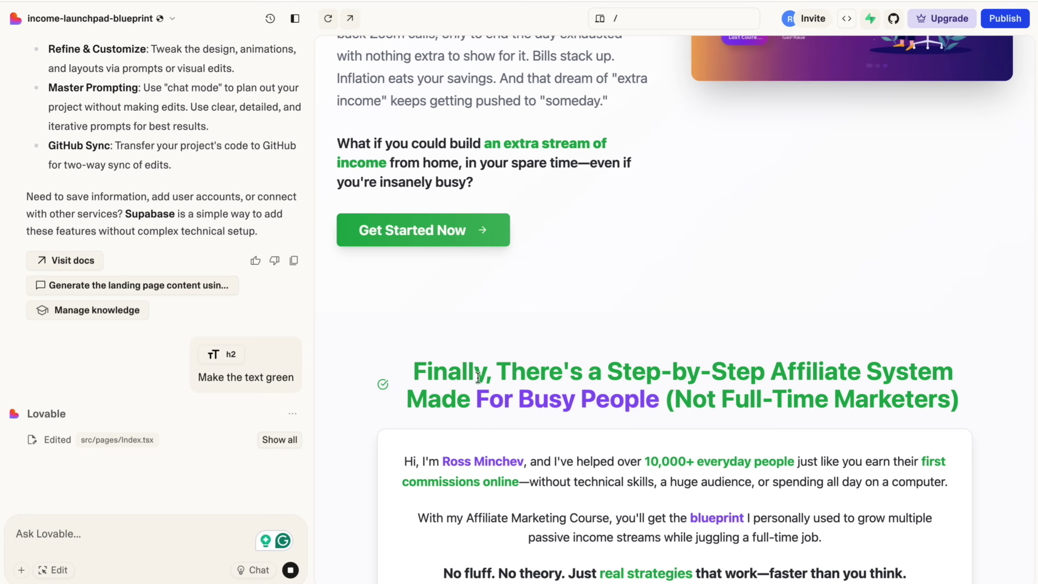
# Review the recolored heading and the sections around it in the landing page preview.
pyautogui.moveTo(414, 367); pyautogui.dragTo(949, 398)
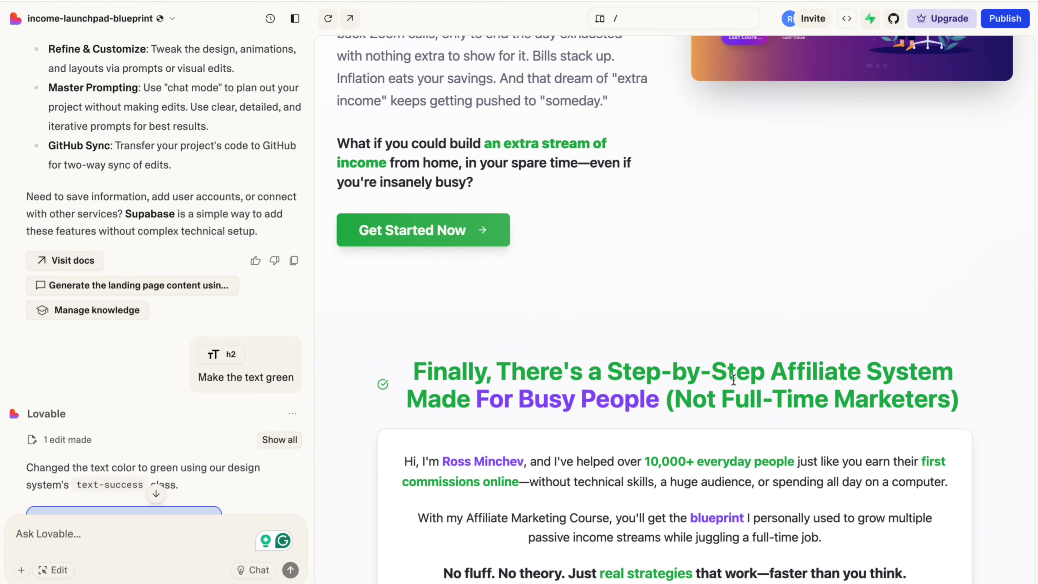
pyautogui.scroll(-5, 734, 380)
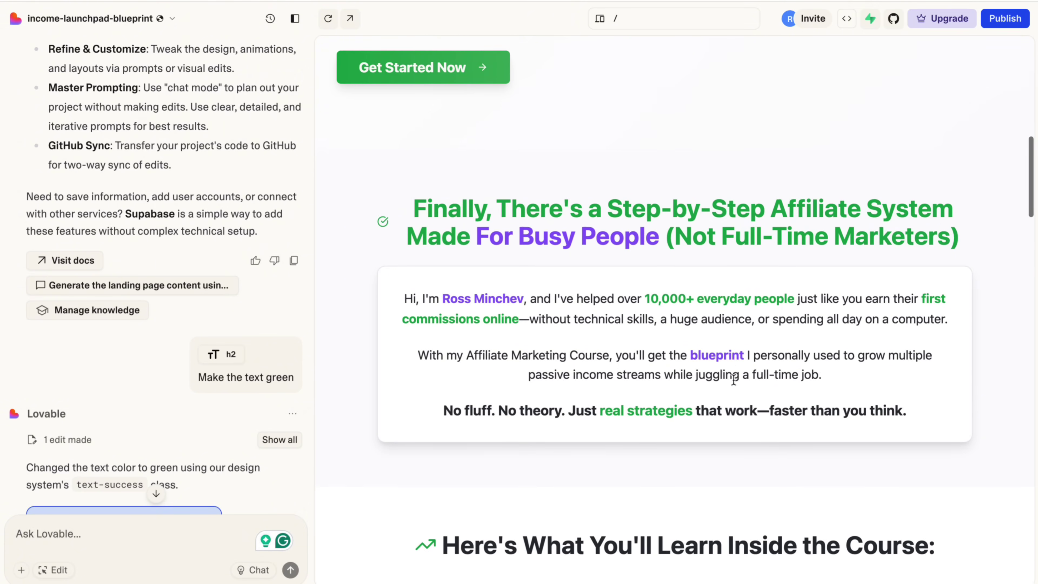
pyautogui.scroll(4, 734, 380)
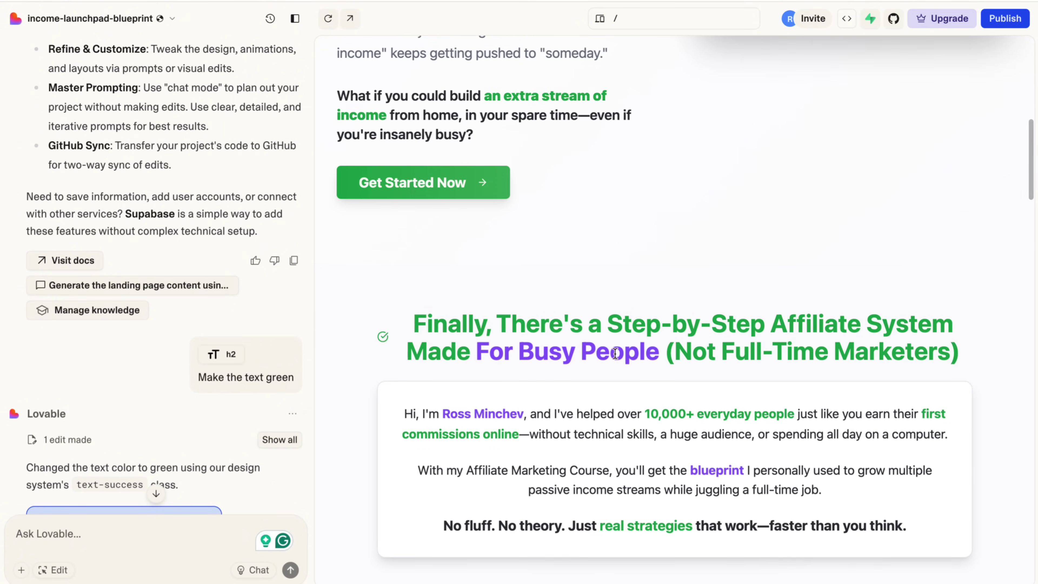
pyautogui.scroll(3, 617, 329)
pyautogui.scroll(-10, 616, 329)
pyautogui.scroll(20, 617, 330)
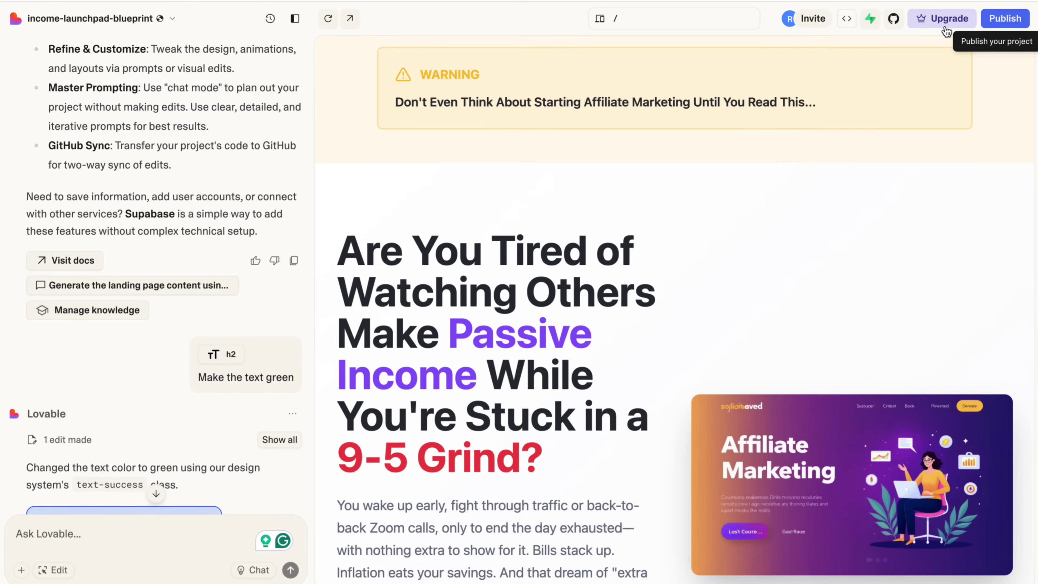
# View the publishing options and the custom domain settings, close them and look over the page preview again.
pyautogui.click(946, 48)
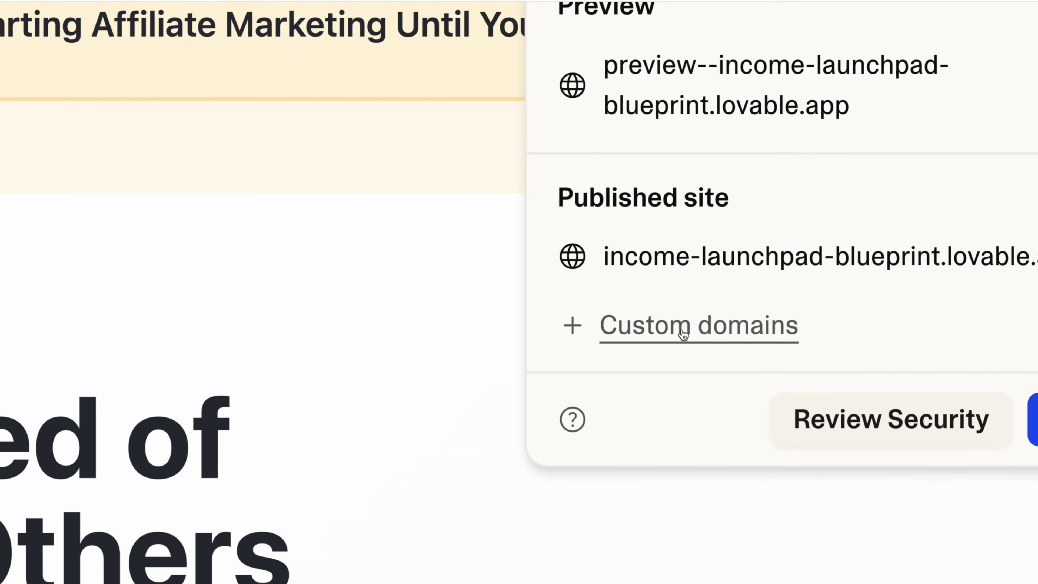
pyautogui.click(666, 332)
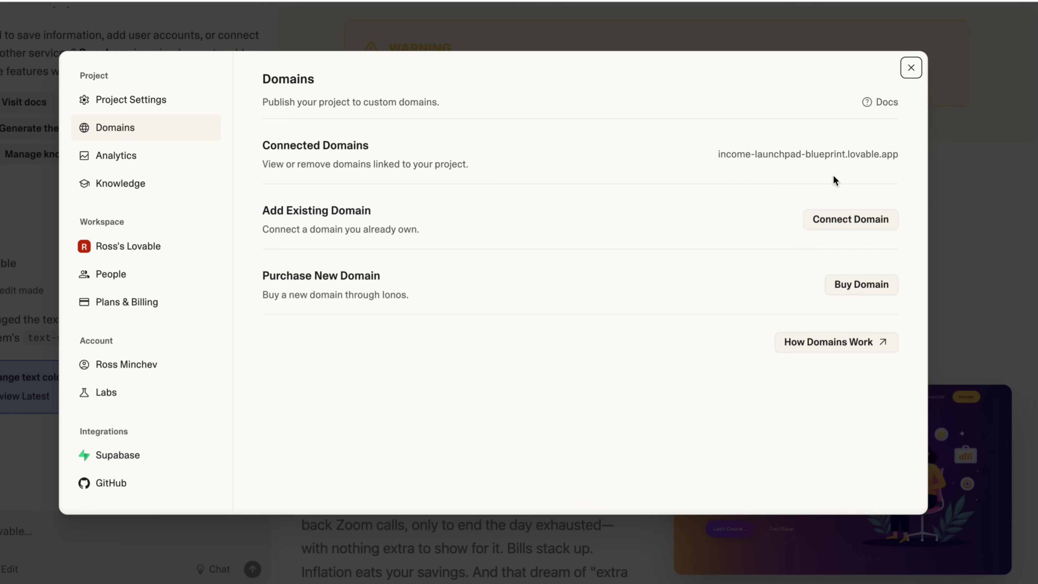
pyautogui.press('Escape')
pyautogui.scroll(-5, 630, 297)
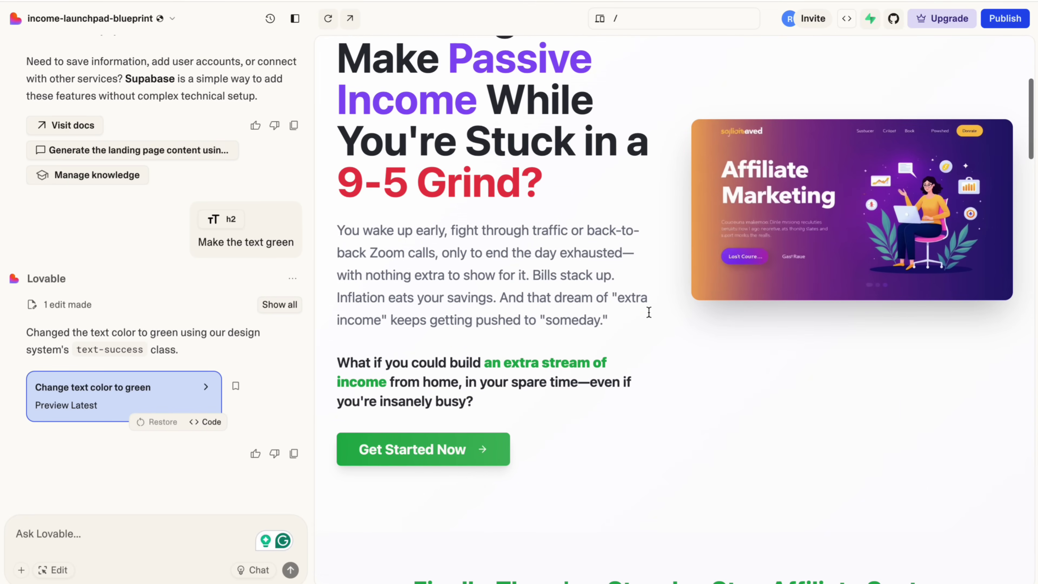
pyautogui.scroll(-3, 648, 312)
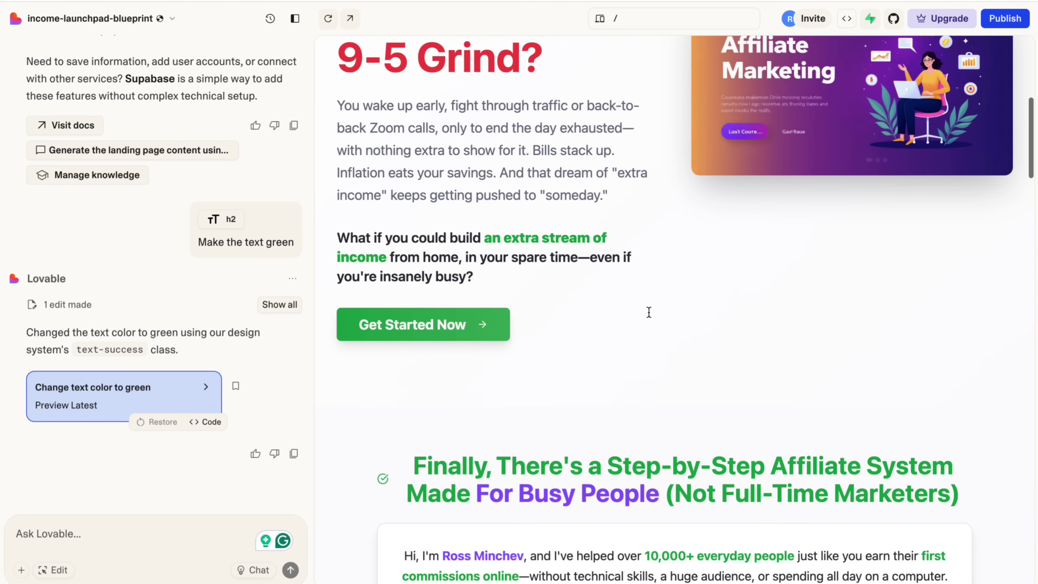
pyautogui.scroll(-4, 649, 312)
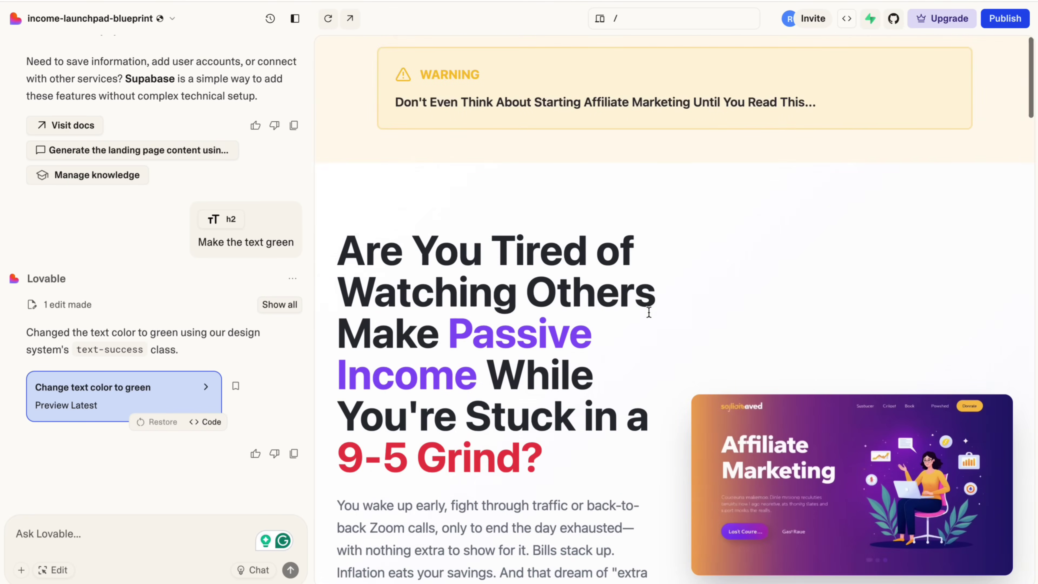
# Switch to the "12-STEP KILLER SALES LETTER TEMPLATE" document and review its short version steps, highlighting passages.
pyautogui.press('super+Tab')
pyautogui.scroll(20, 526, 204)
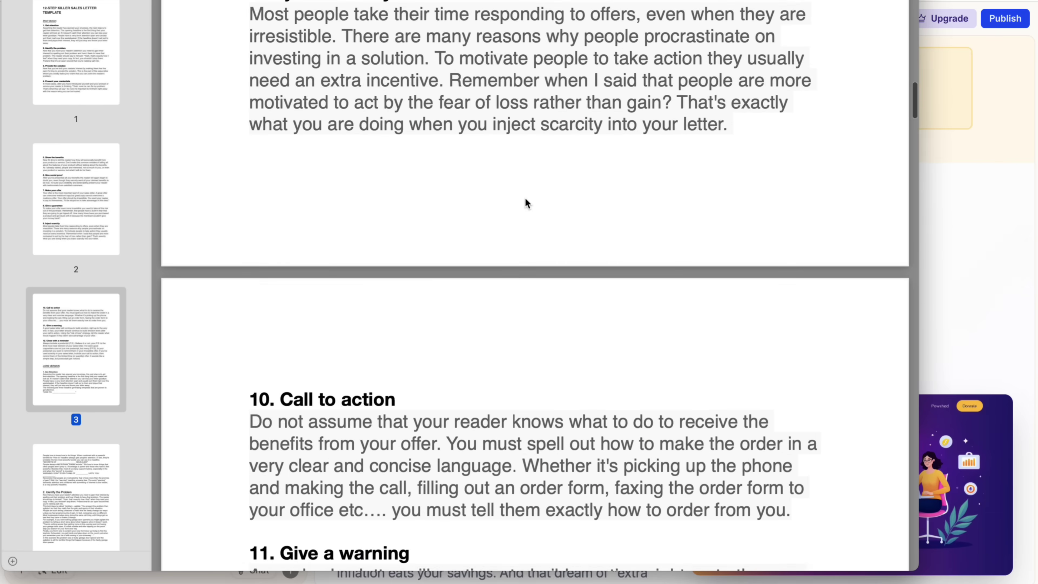
pyautogui.moveTo(290, 123); pyautogui.dragTo(729, 129)
pyautogui.click(510, 218)
pyautogui.scroll(-10, 509, 217)
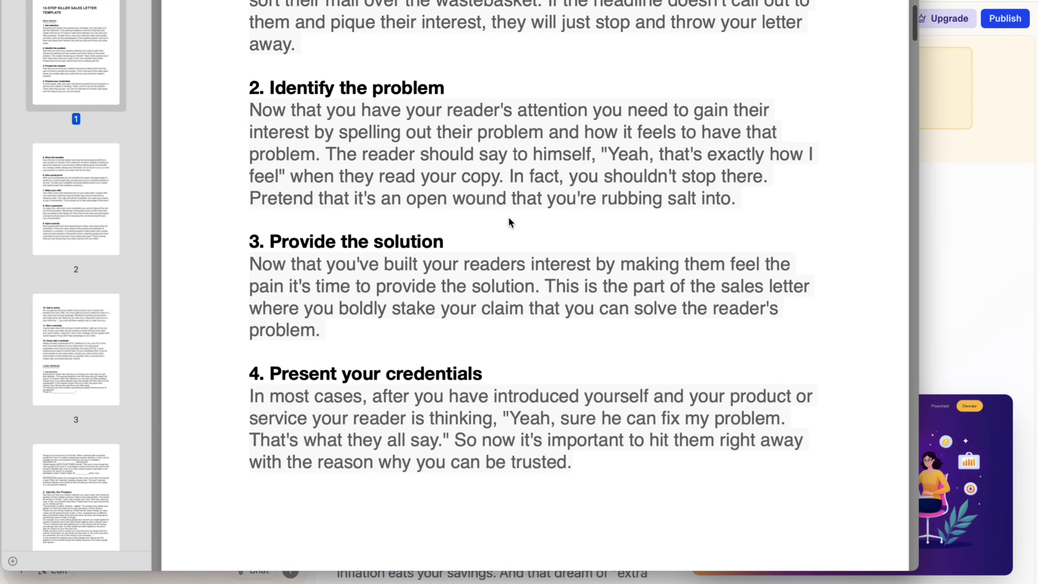
pyautogui.scroll(12, 508, 217)
pyautogui.moveTo(250, 239); pyautogui.dragTo(463, 324)
pyautogui.scroll(-8, 468, 321)
pyautogui.scroll(-4, 468, 321)
pyautogui.scroll(12, 468, 321)
pyautogui.scroll(-1, 468, 321)
pyautogui.scroll(-15, 468, 321)
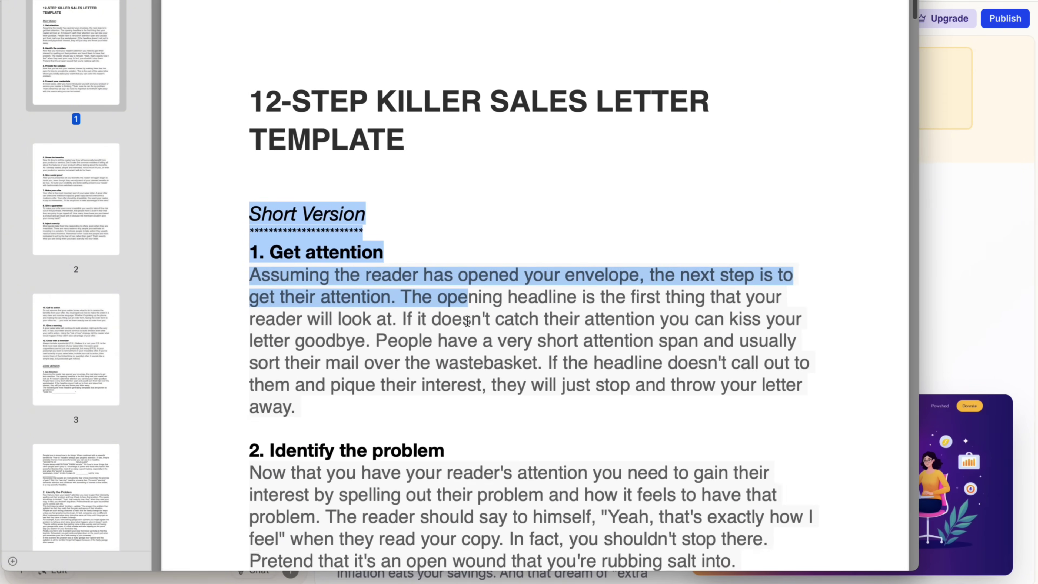
pyautogui.scroll(-10, 468, 320)
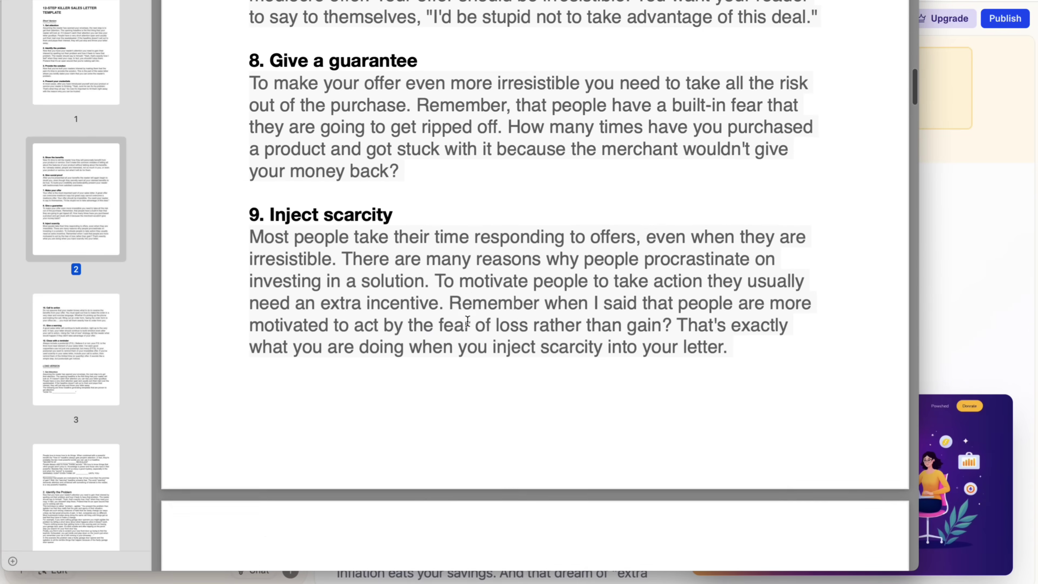
# Return to Lovable and review the landing page preview from the WARNING banner down to the $47 offer.
pyautogui.click(1003, 282)
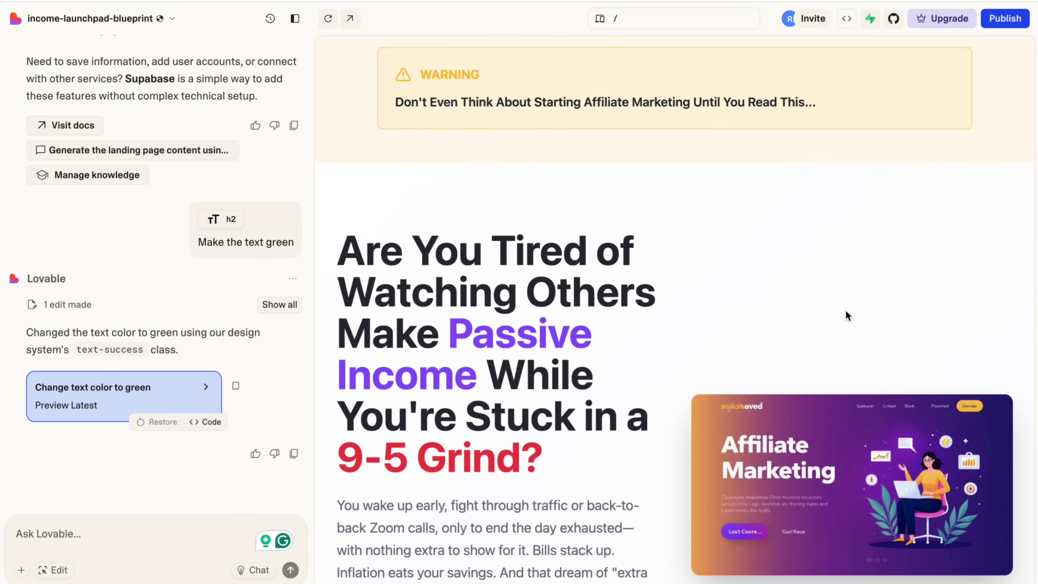
pyautogui.scroll(-8, 492, 355)
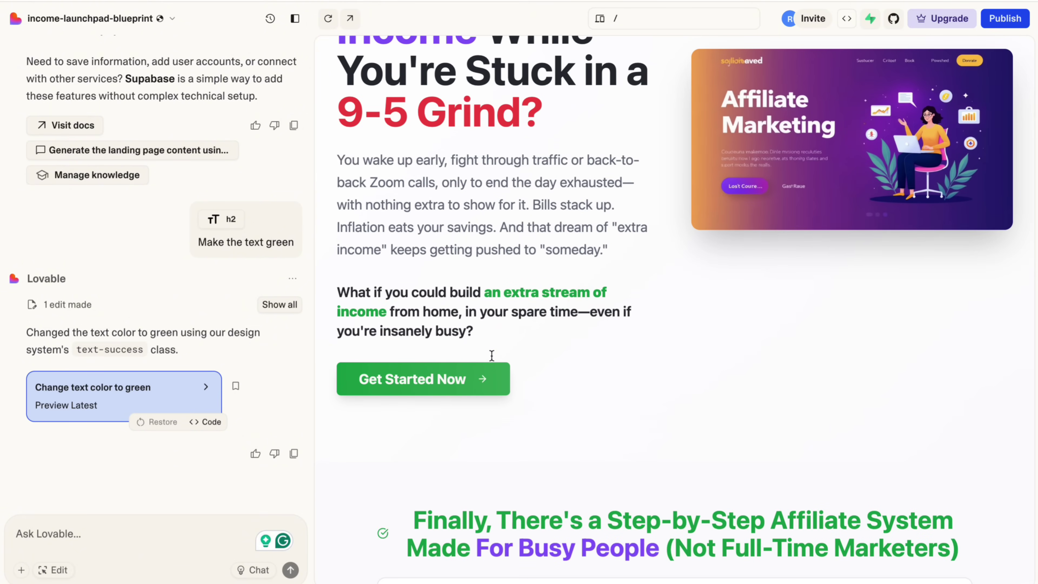
pyautogui.scroll(-20, 492, 355)
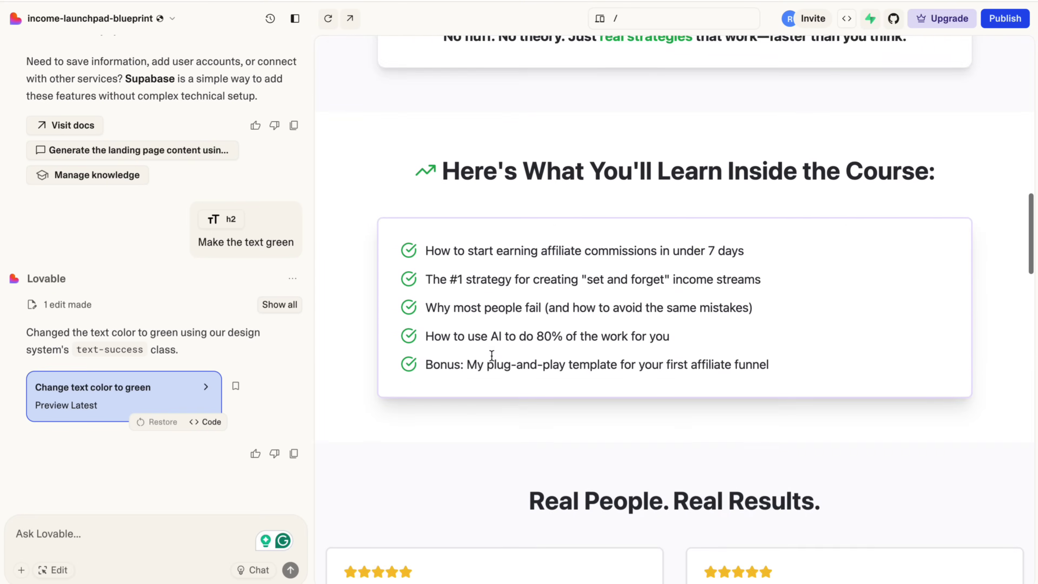
pyautogui.scroll(-3, 492, 355)
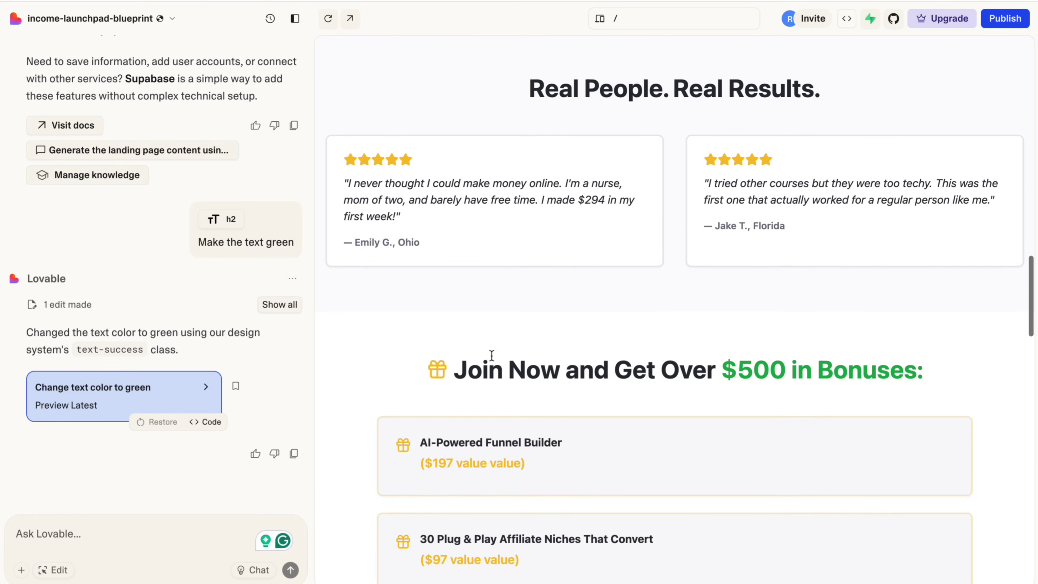
pyautogui.scroll(-10, 491, 356)
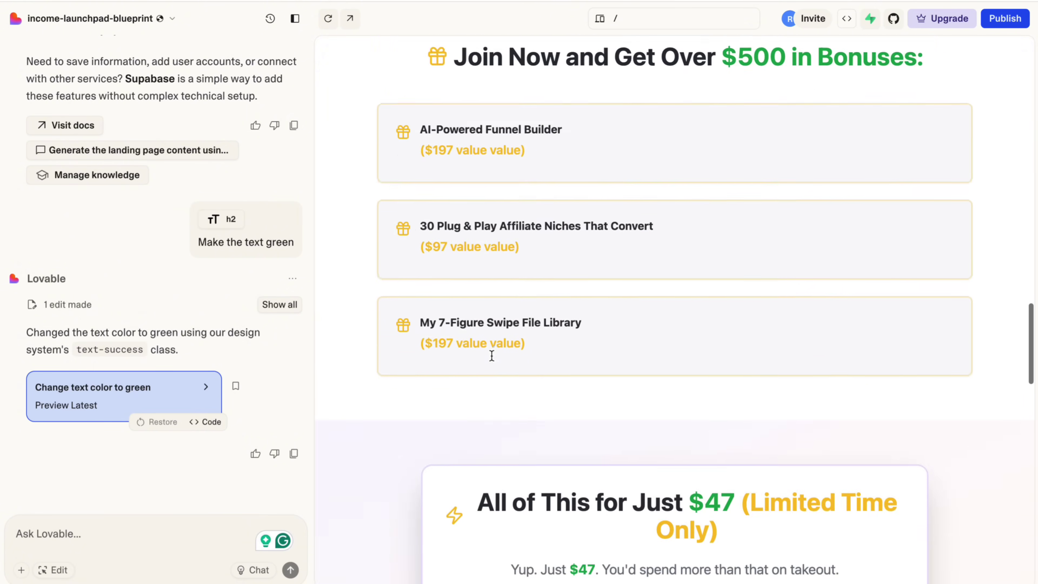
pyautogui.scroll(20, 631, 308)
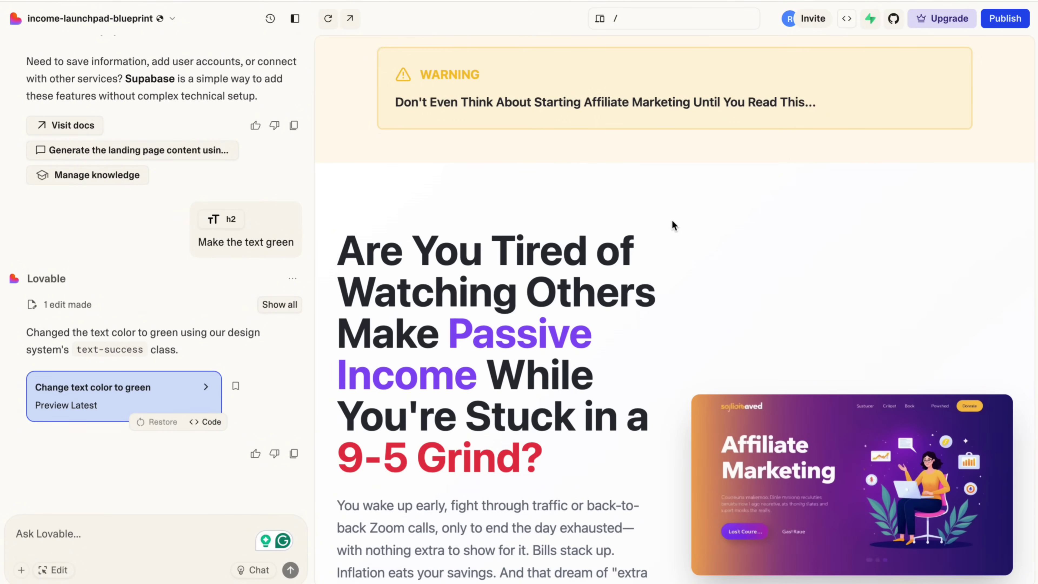
pyautogui.scroll(-20, 553, 329)
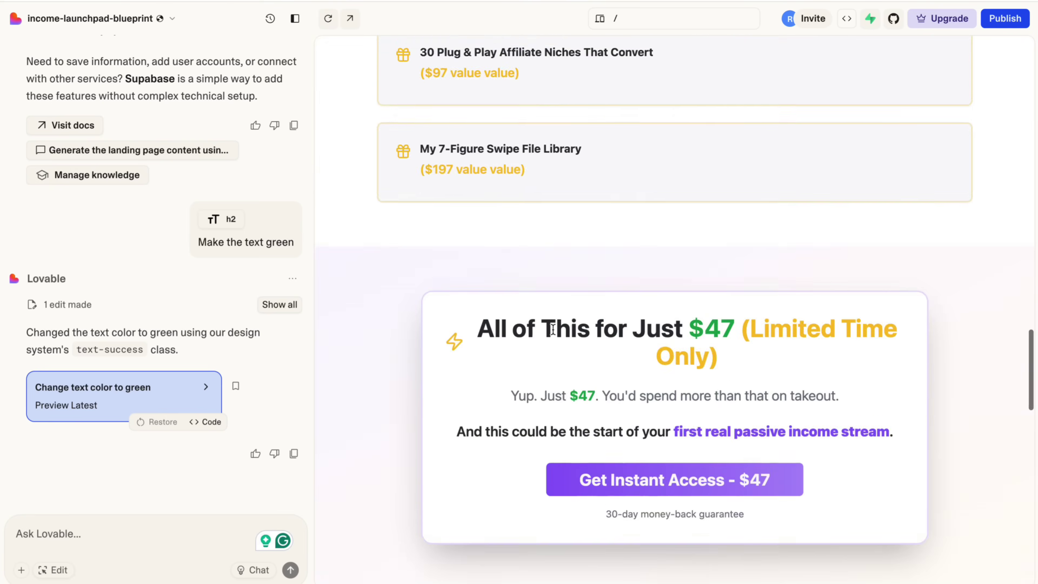
pyautogui.scroll(20, 553, 329)
# Switch via ChatGPT to the "How to Double your money" note and copy its "Insert deep emotion into this copy" prompt.
pyautogui.click(327, 6)
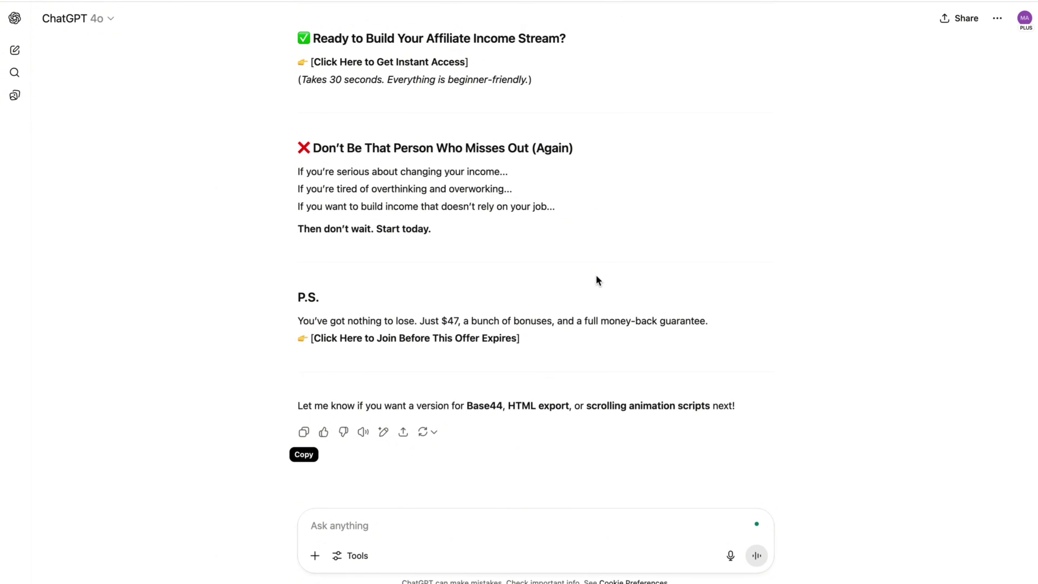
pyautogui.press('super+Tab')
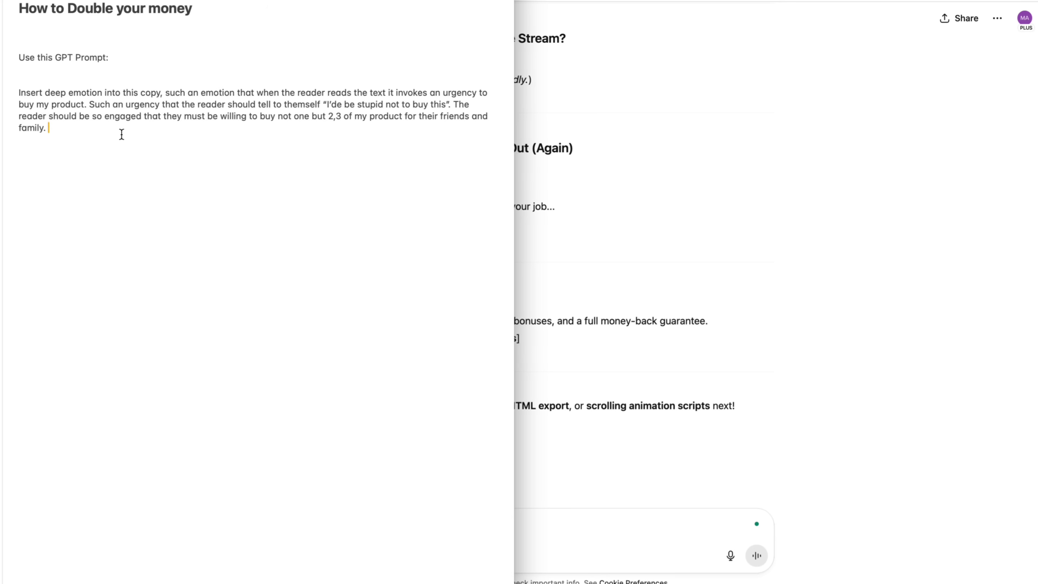
pyautogui.moveTo(63, 128); pyautogui.dragTo(16, 90)
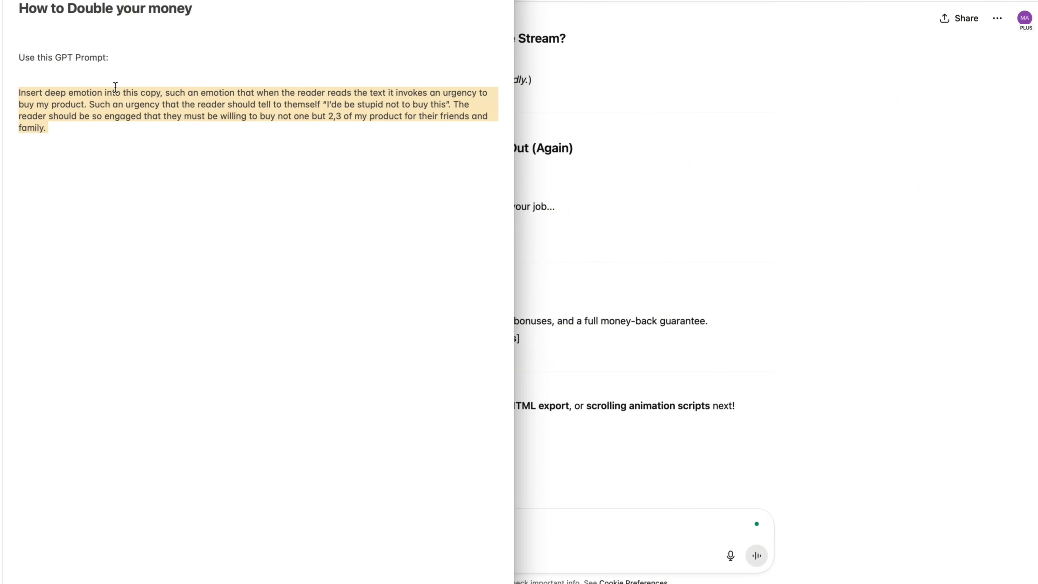
pyautogui.rightClick(115, 87)
pyautogui.click(138, 179)
# Return to ChatGPT and paste the copied "Insert deep emotion into this copy" prompt into the message field.
pyautogui.click(878, 236)
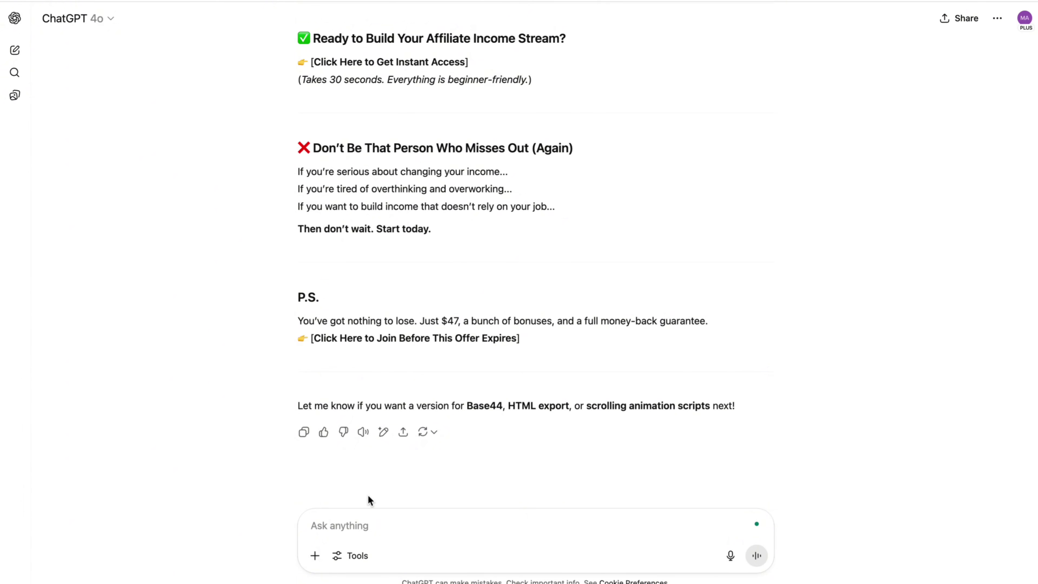
pyautogui.click(343, 526)
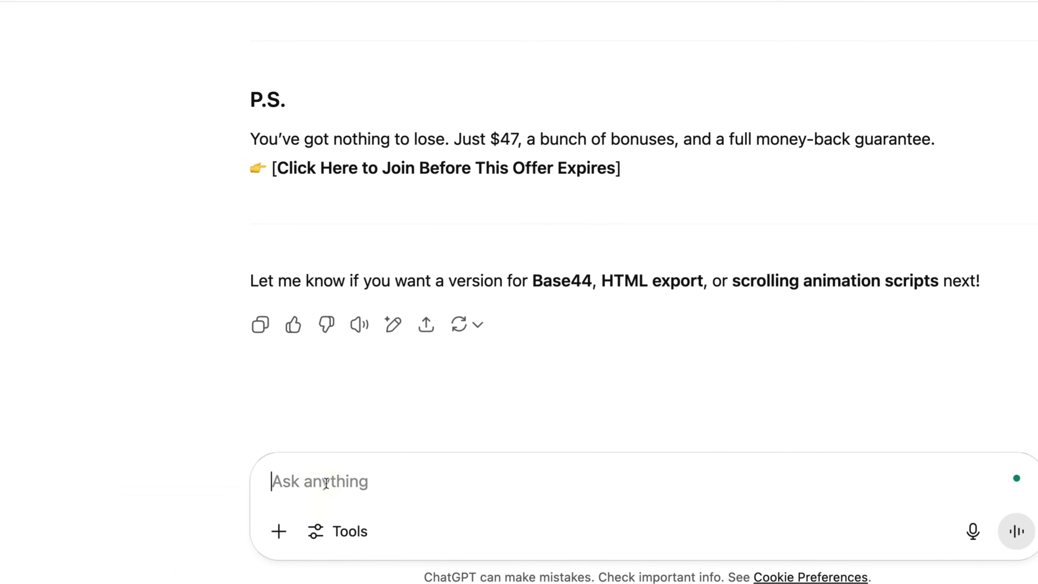
pyautogui.rightClick(326, 483)
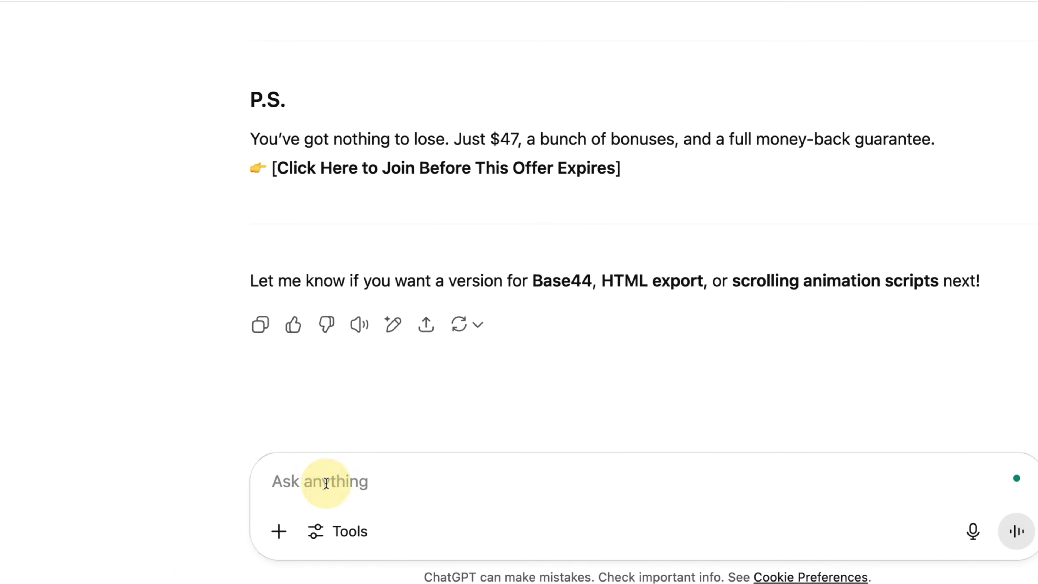
pyautogui.click(370, 448)
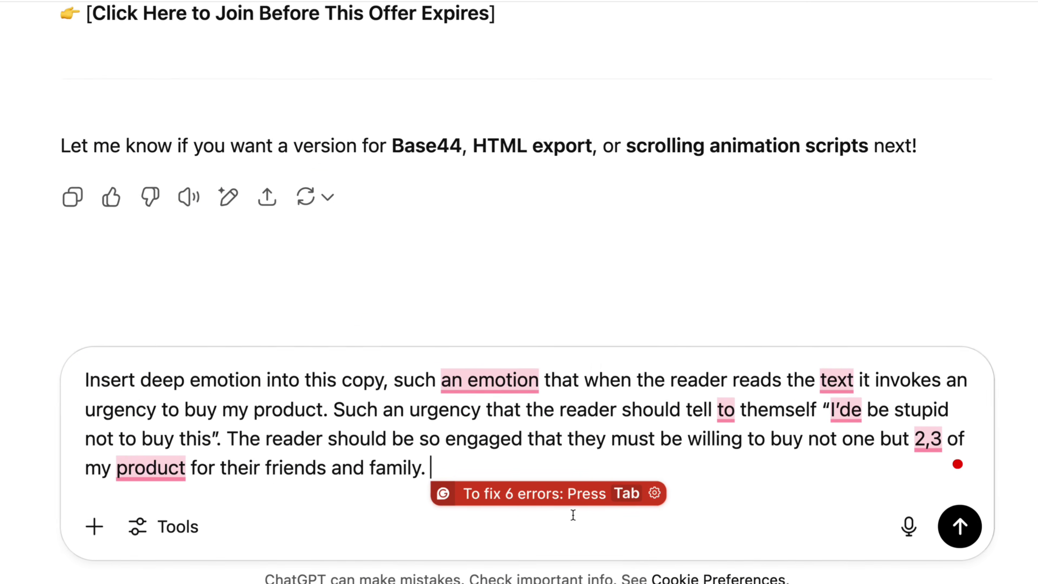
# Read through the pasted prompt, highlighting its phrases on emotion, urgency to buy and reader engagement.
pyautogui.moveTo(86, 379); pyautogui.dragTo(377, 381)
pyautogui.moveTo(455, 380); pyautogui.dragTo(528, 381)
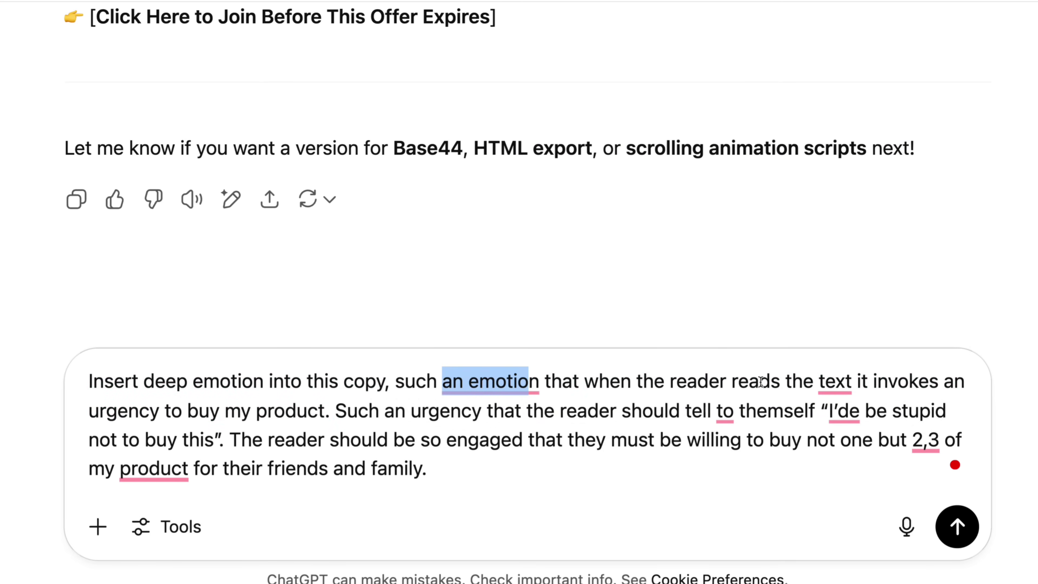
pyautogui.moveTo(871, 381); pyautogui.dragTo(932, 381)
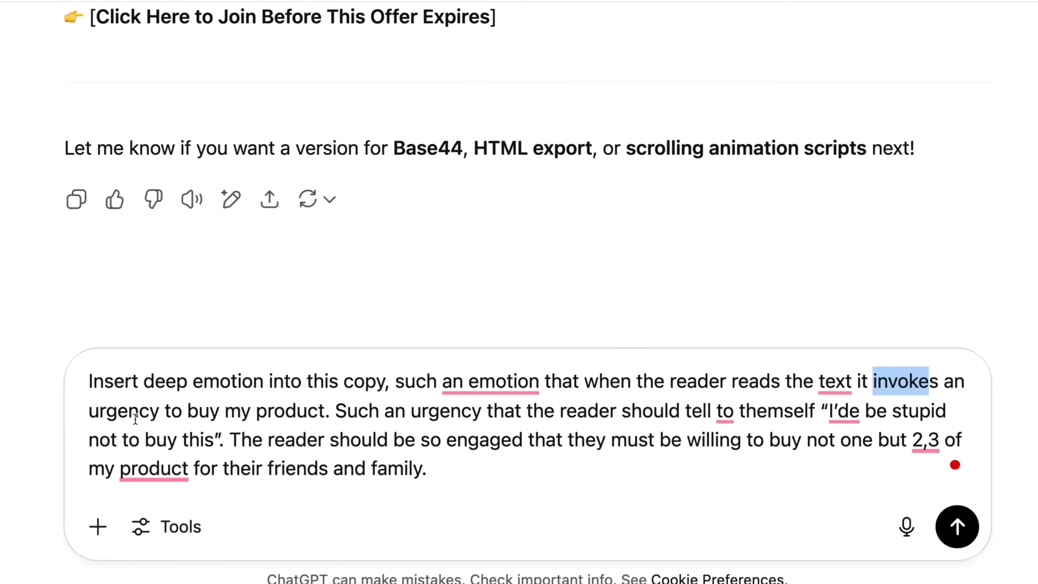
pyautogui.click(84, 413)
pyautogui.moveTo(331, 412); pyautogui.dragTo(503, 416)
pyautogui.moveTo(558, 417); pyautogui.dragTo(949, 413)
pyautogui.click(876, 414)
pyautogui.moveTo(71, 439); pyautogui.dragTo(585, 439)
pyautogui.moveTo(656, 441); pyautogui.dragTo(924, 439)
# Correct the prompt's ending to "2 or 3 of my products for their friends and family" and send it.
pyautogui.click(936, 434)
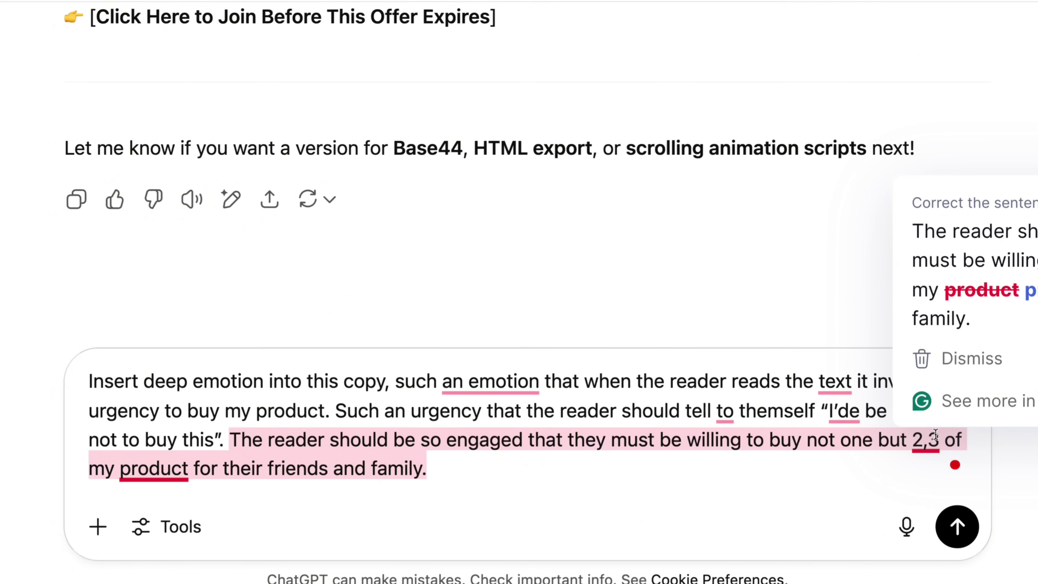
pyautogui.click(929, 438)
pyautogui.click(144, 479)
pyautogui.click(241, 475)
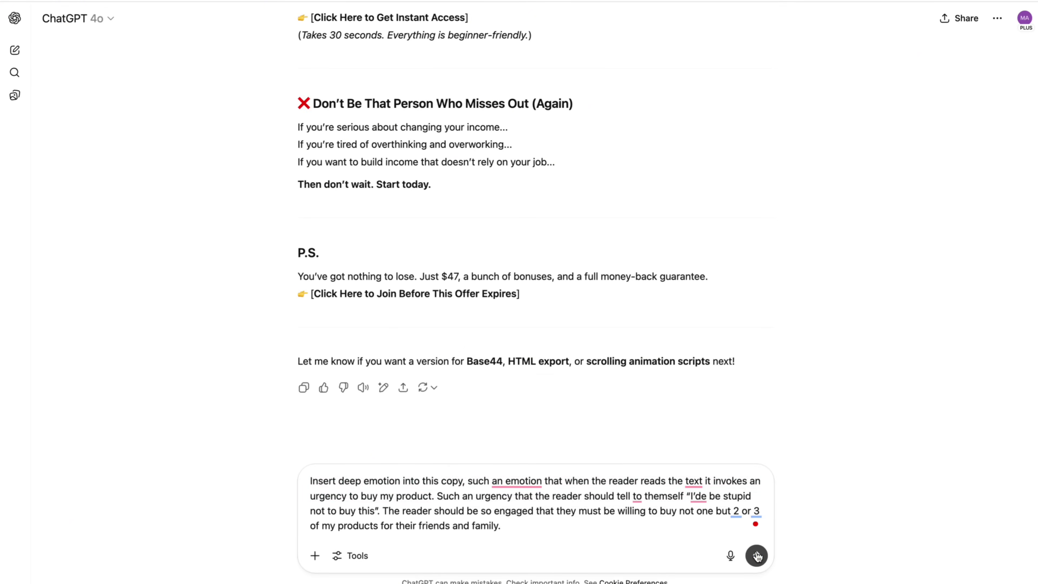
pyautogui.click(756, 556)
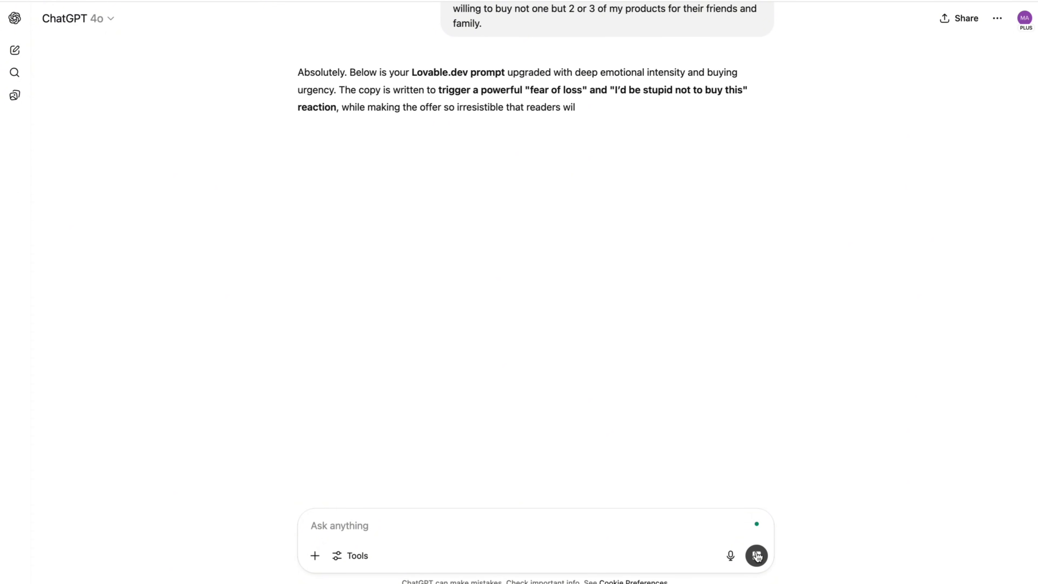
# Review the sent emotion prompt and the beginning of ChatGPT's rewritten Lovable.dev prompt.
pyautogui.scroll(5, 761, 413)
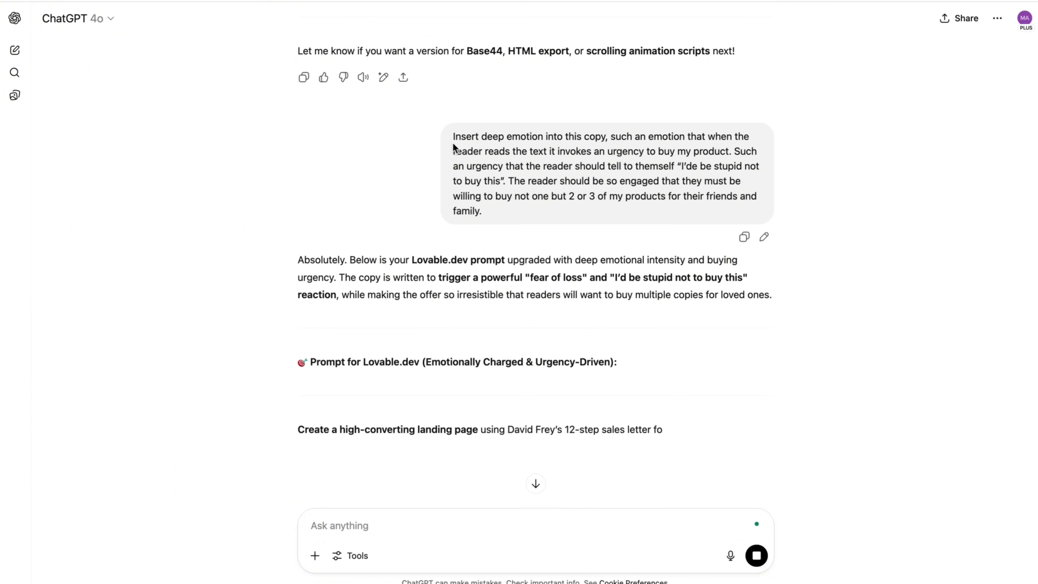
pyautogui.scroll(-3, 550, 375)
pyautogui.scroll(5, 549, 376)
pyautogui.scroll(1, 548, 371)
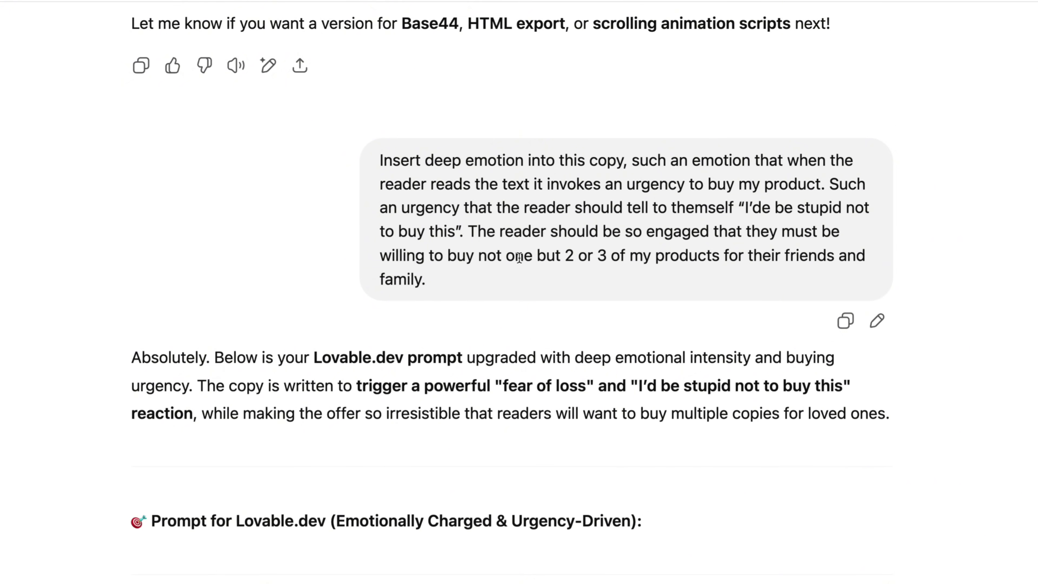
pyautogui.moveTo(372, 175); pyautogui.dragTo(533, 282)
pyautogui.click(536, 283)
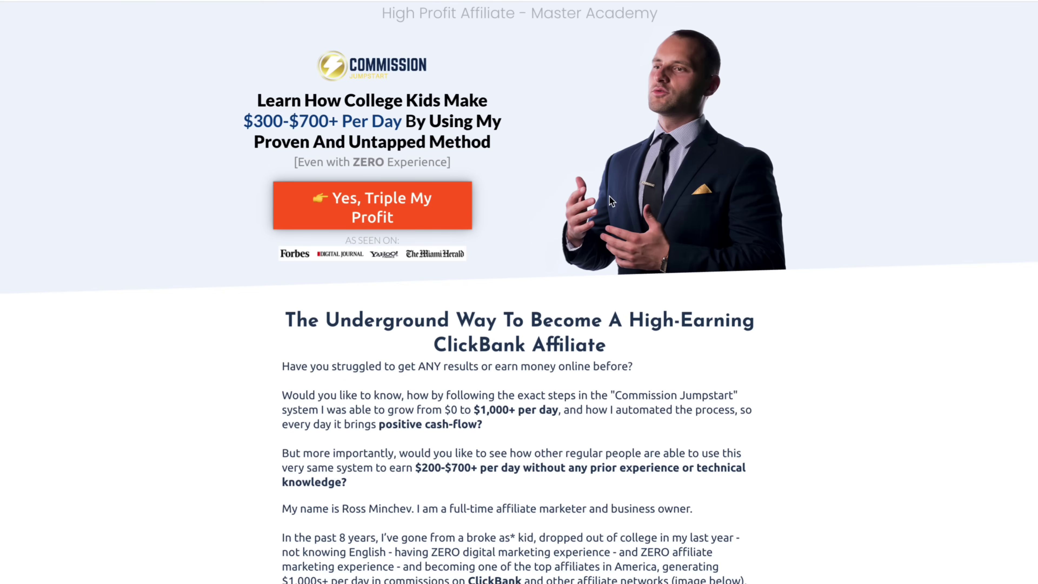
# Examine the commissionjumpstart.com sales page from its headline to the student results, highlighting passages about the underground system.
pyautogui.scroll(-7, 609, 197)
pyautogui.scroll(8, 610, 196)
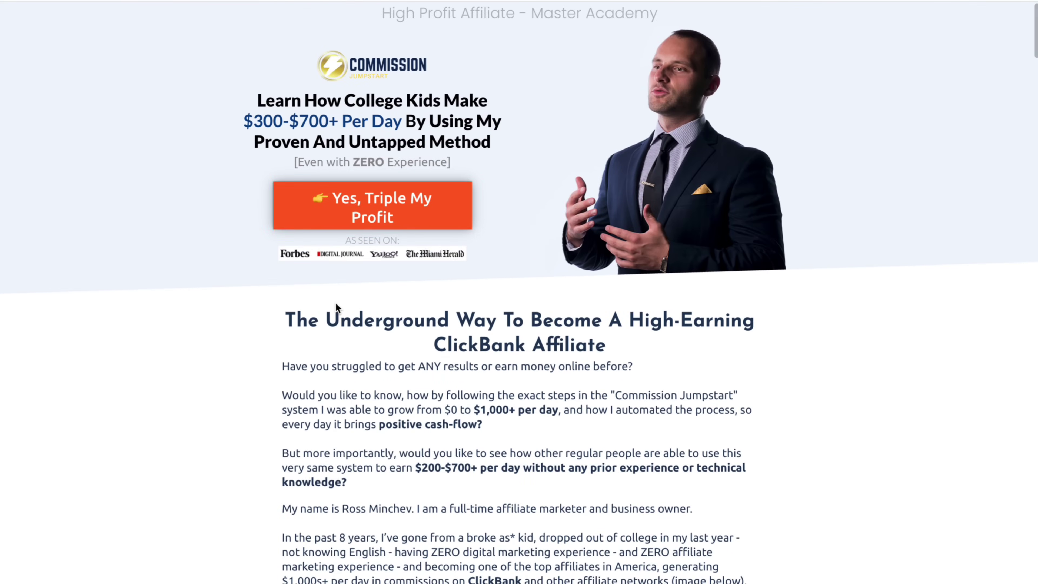
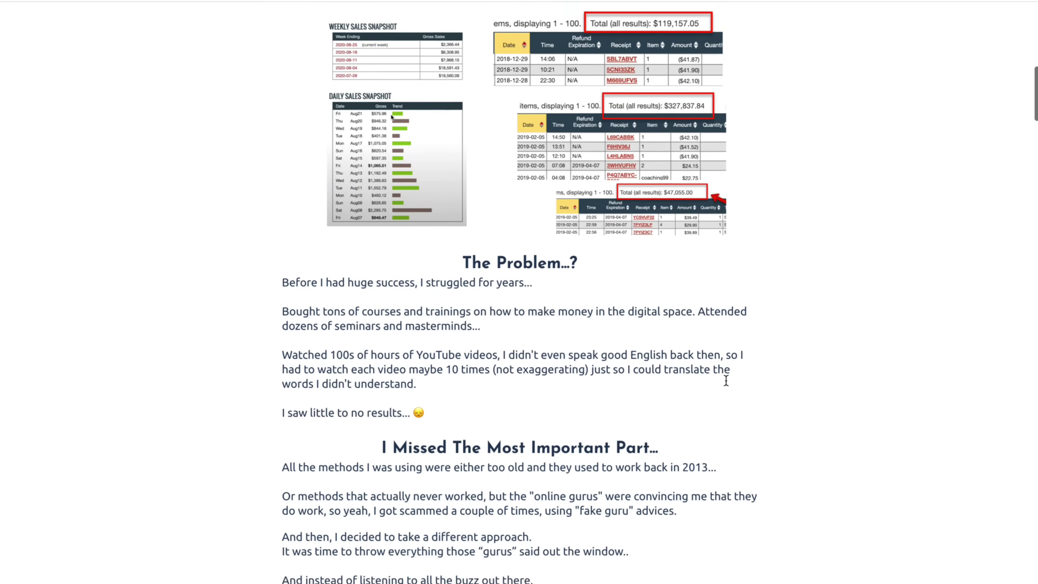
pyautogui.scroll(-15, 555, 305)
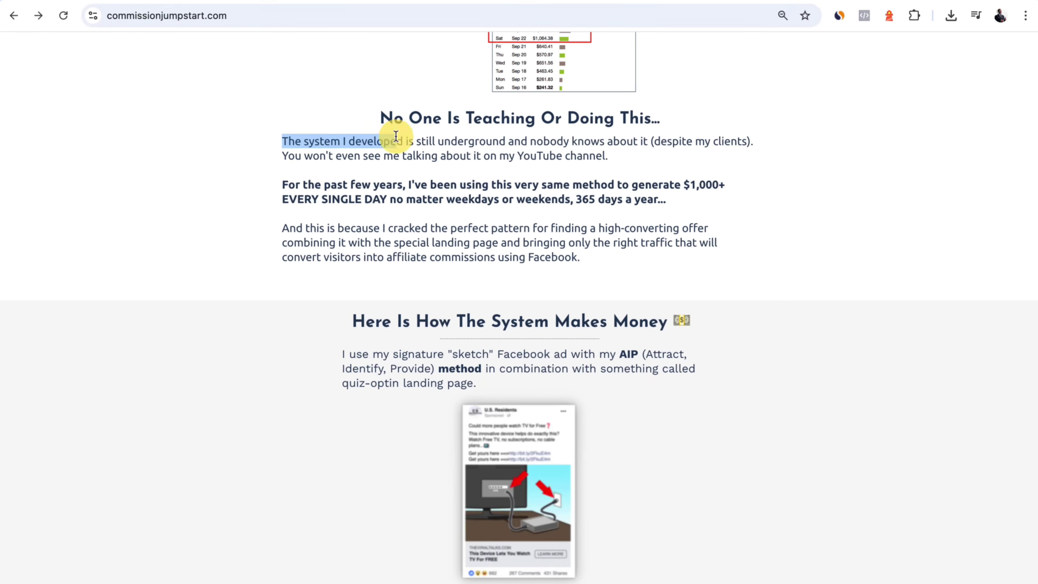
pyautogui.moveTo(396, 137); pyautogui.dragTo(735, 295)
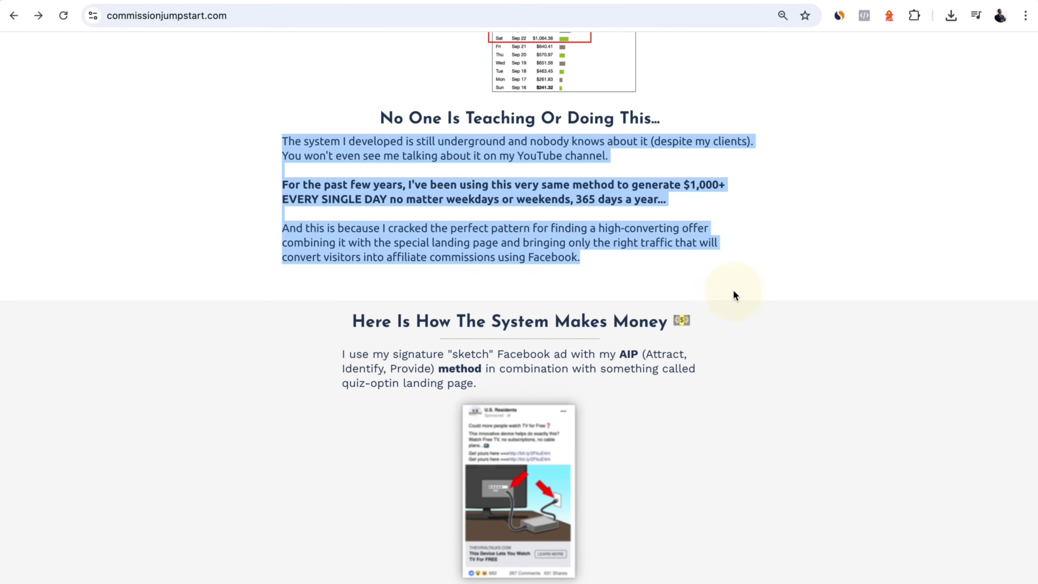
pyautogui.scroll(-6, 735, 294)
pyautogui.moveTo(335, 343); pyautogui.dragTo(565, 400)
pyautogui.scroll(-11, 564, 400)
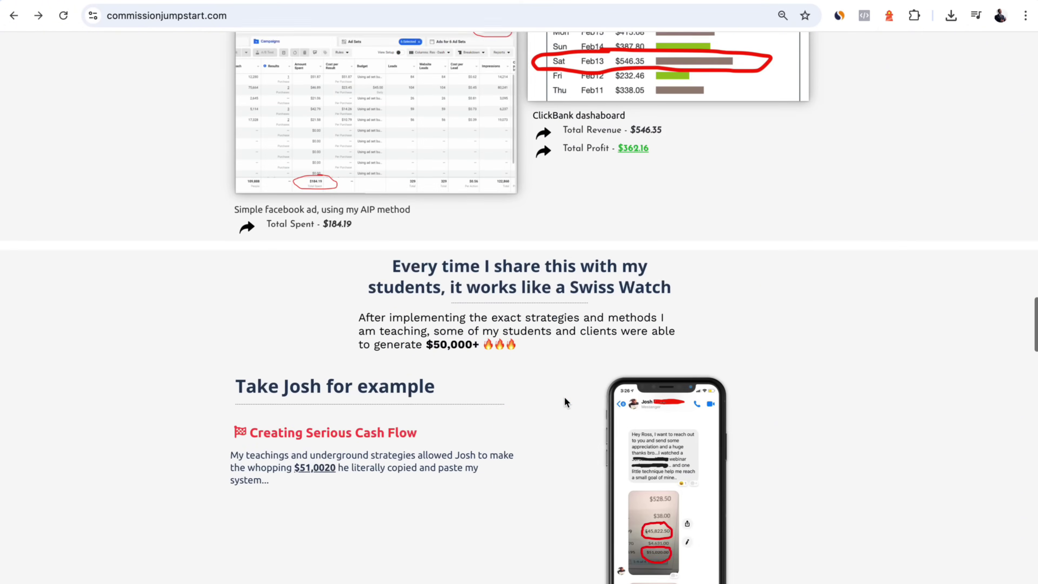
pyautogui.scroll(-5, 440, 395)
pyautogui.scroll(15, 430, 382)
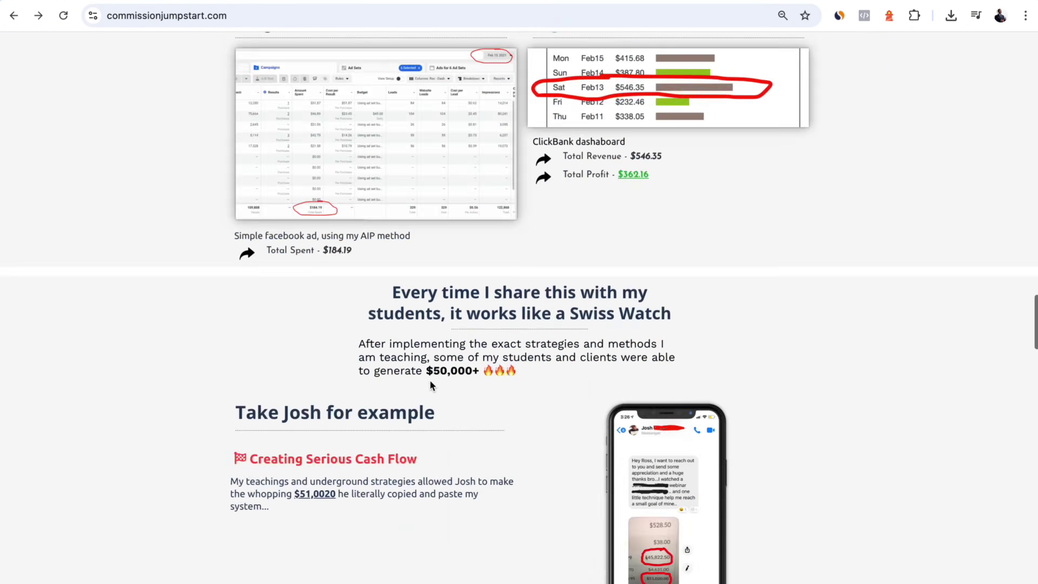
# Switch to the "12-STEP KILLER SALES LETTER TEMPLATE" document and go back to its opening page.
pyautogui.press('super+Tab')
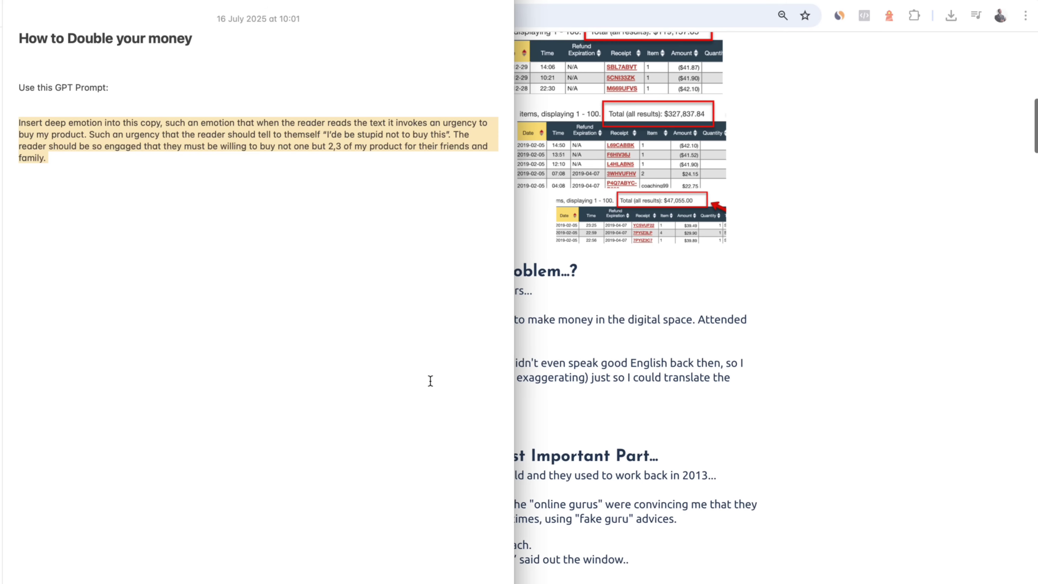
pyautogui.press('super+Tab')
pyautogui.press('Tab')
pyautogui.scroll(20, 468, 145)
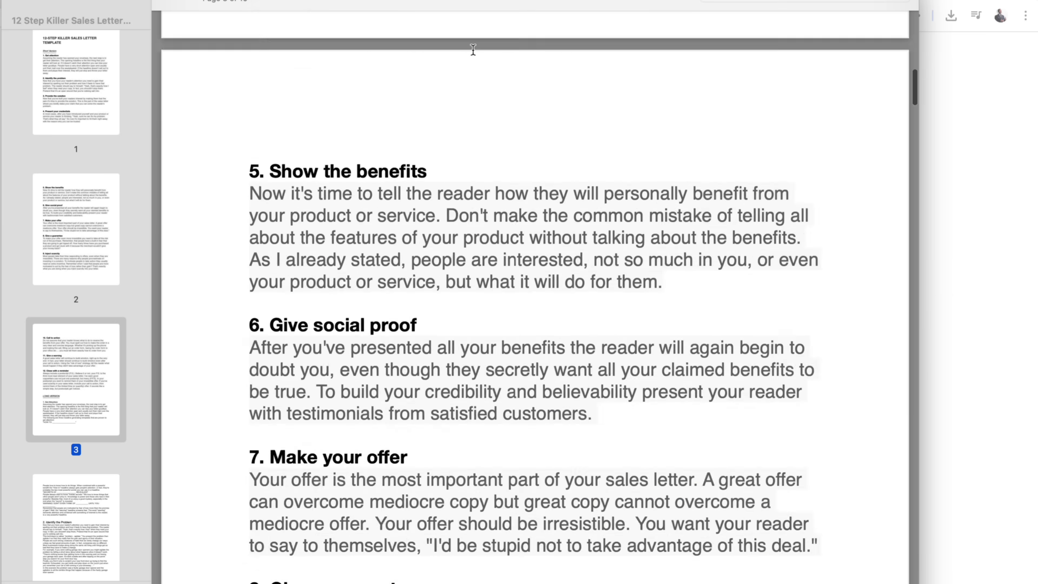
# Go back to the commissionjumpstart.com sales page and compare its sections with the template, highlighting copy and ending at the headline.
pyautogui.press('super+Tab')
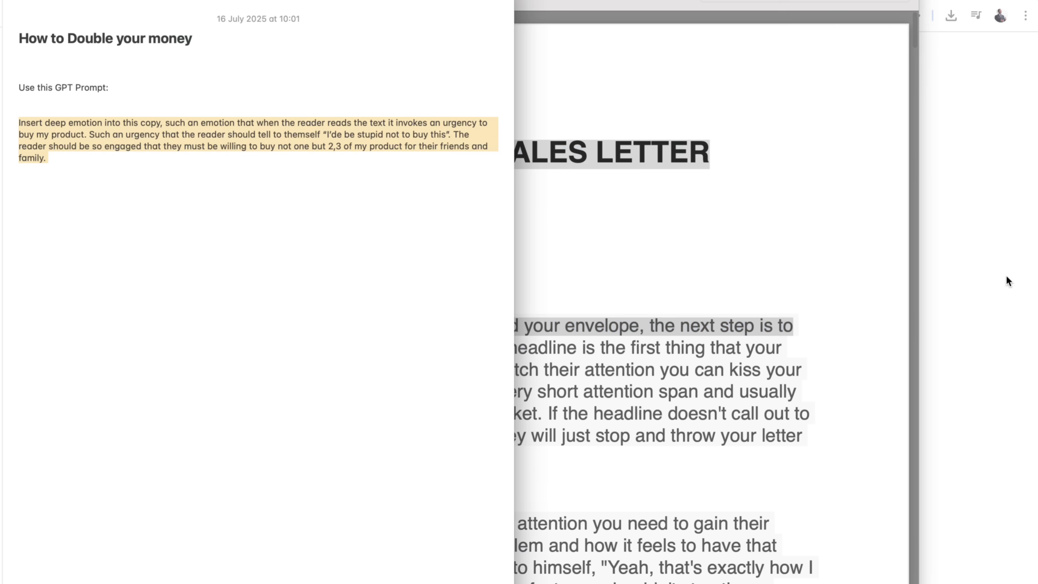
pyautogui.press('super+Tab')
pyautogui.scroll(10, 495, 402)
pyautogui.moveTo(283, 355); pyautogui.dragTo(760, 380)
pyautogui.scroll(-15, 811, 384)
pyautogui.moveTo(410, 353); pyautogui.dragTo(913, 357)
pyautogui.scroll(-20, 943, 367)
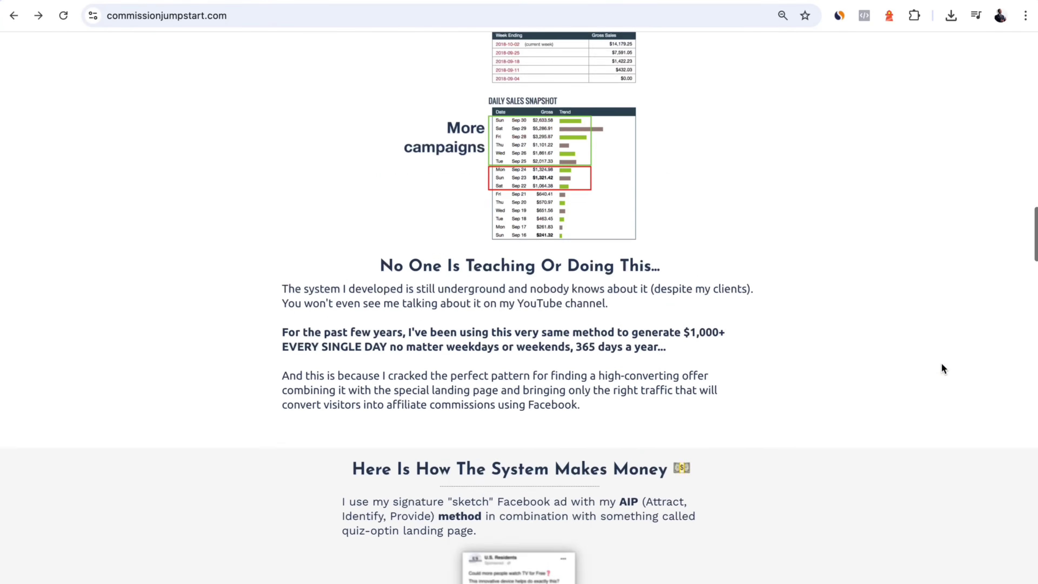
pyautogui.scroll(-20, 412, 310)
pyautogui.scroll(20, 411, 310)
pyautogui.scroll(20, 411, 310)
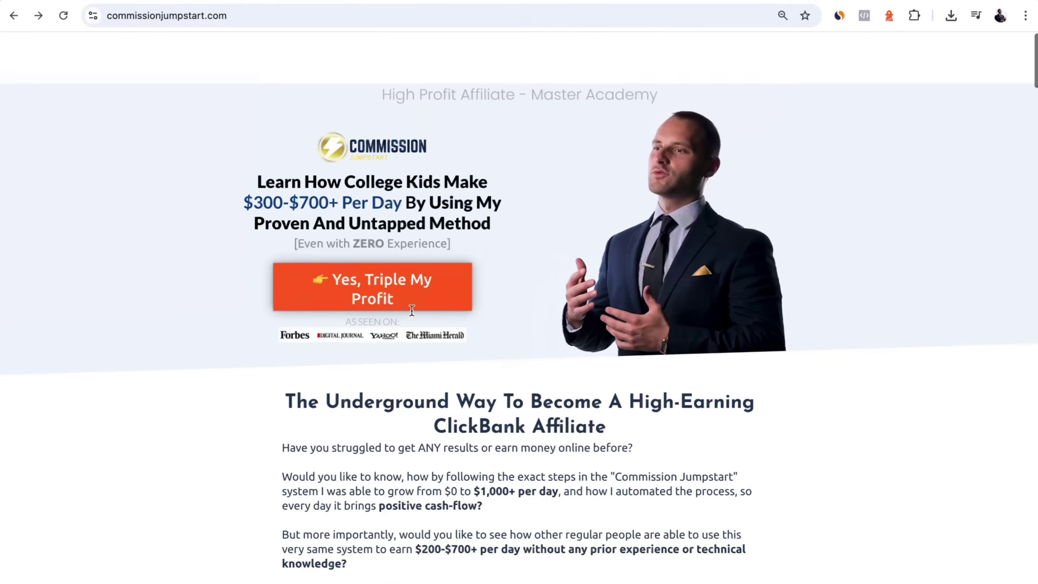